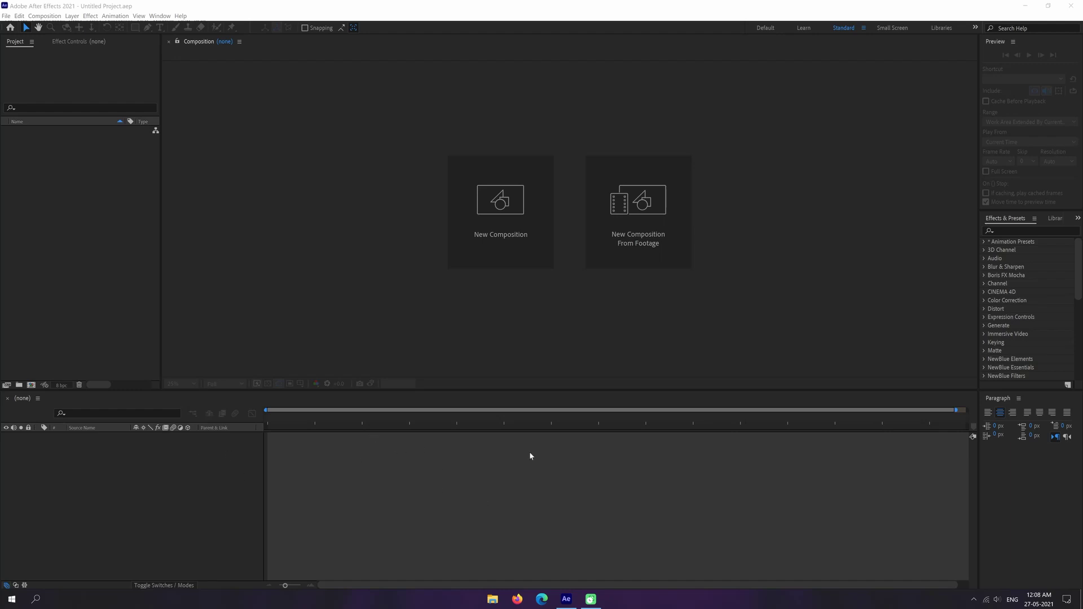
- Start a new composition named "Interview Comp" using the HDTV 1080 25 preset
{"action": "left_click", "coordinate": [490, 212]}
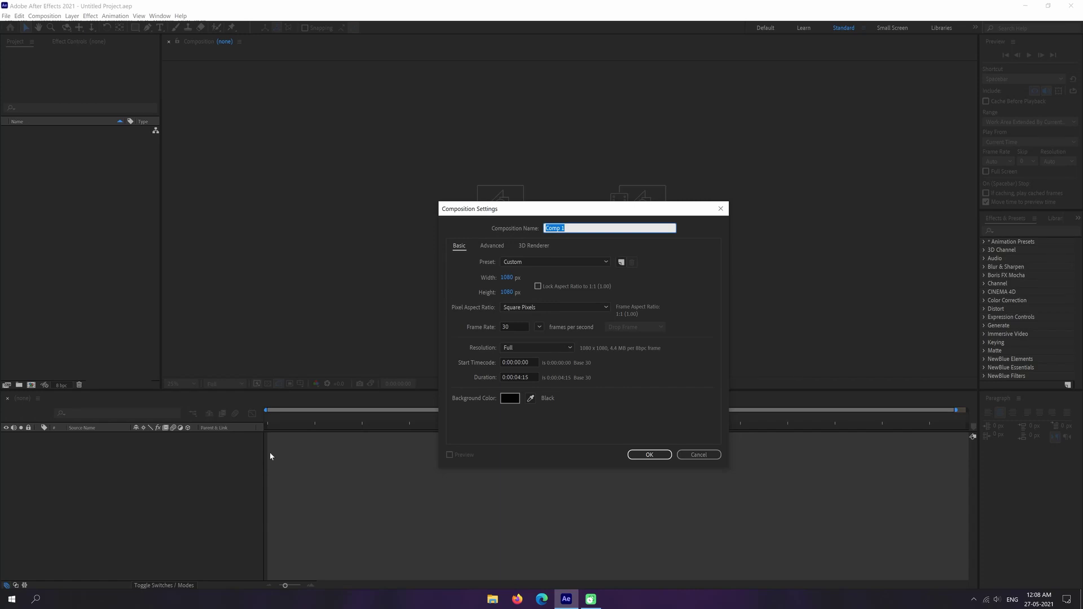
{"action": "type", "text": "Interview "}
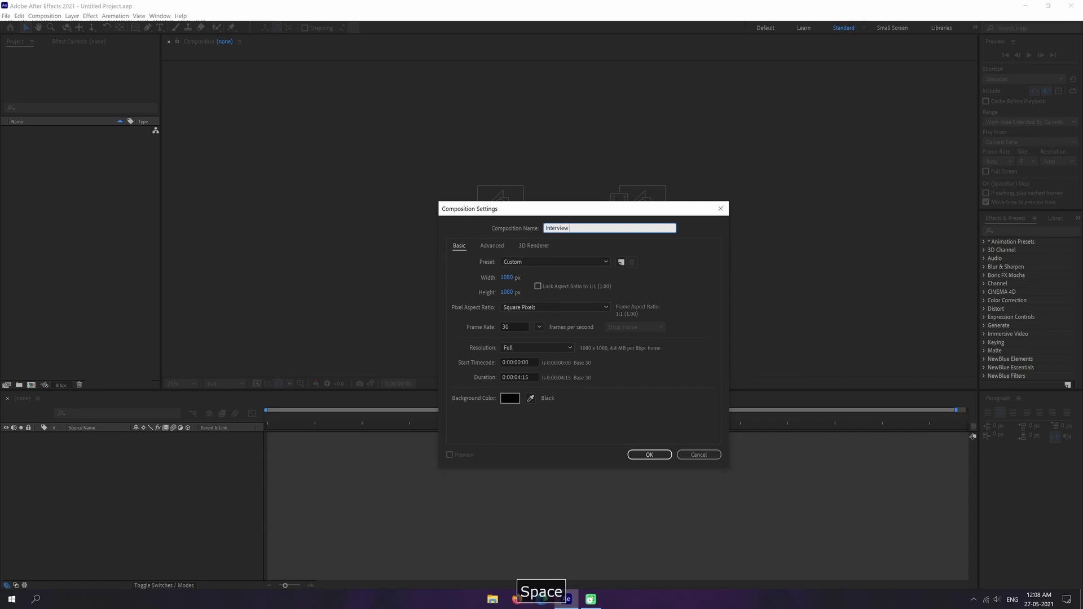
{"action": "type", "text": "Comp"}
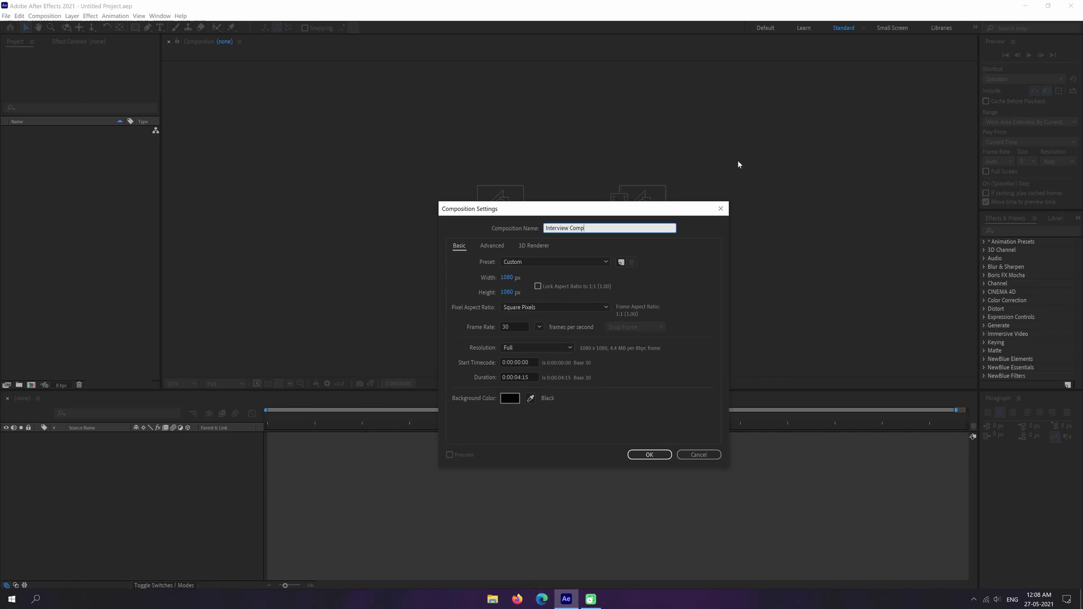
{"action": "left_click", "coordinate": [564, 262]}
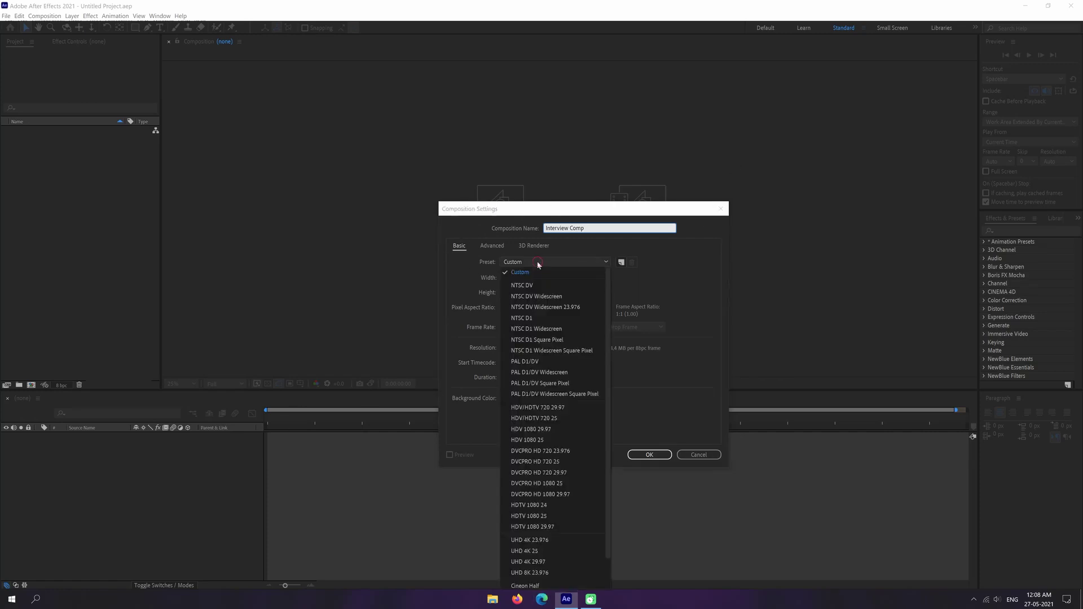
{"action": "scroll", "coordinate": [584, 291], "scroll_direction": "down", "scroll_amount": 1}
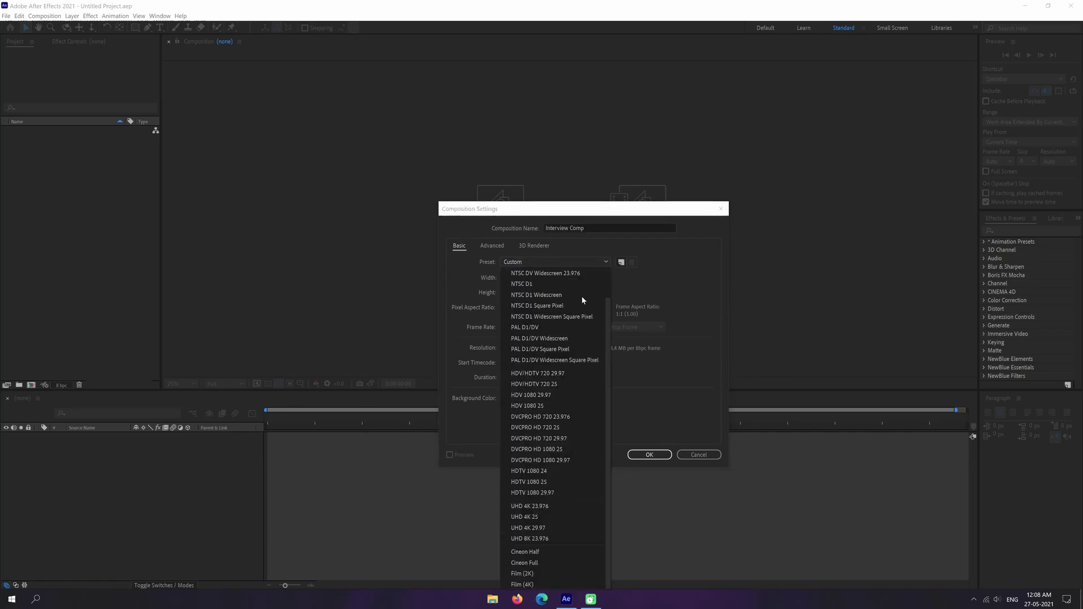
{"action": "left_click", "coordinate": [546, 482]}
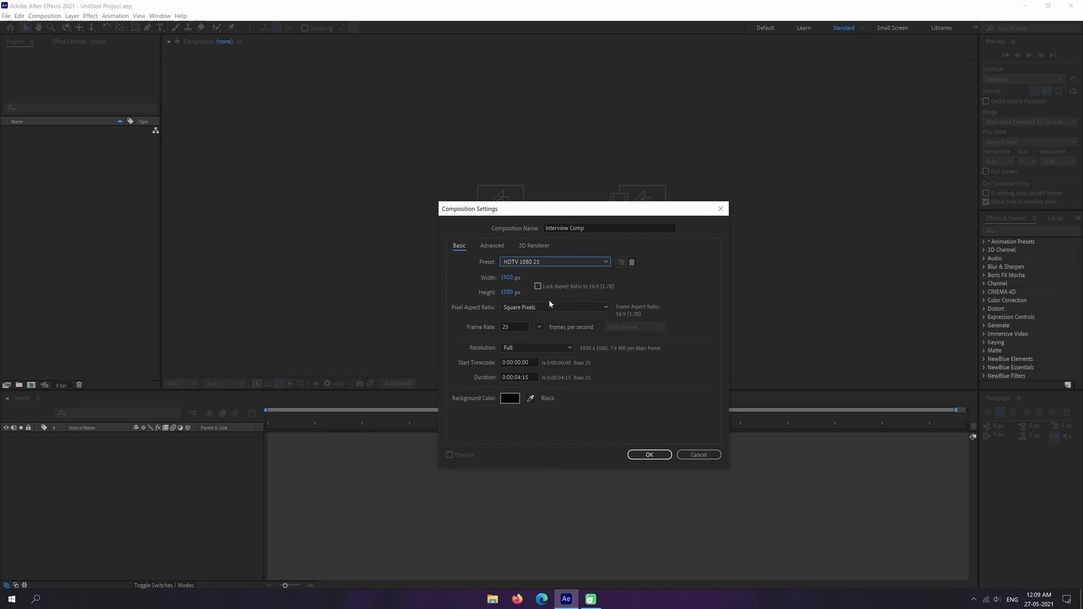
- Try a composition width of 1080 px and restore it to 1920 px
{"action": "left_click", "coordinate": [505, 277]}
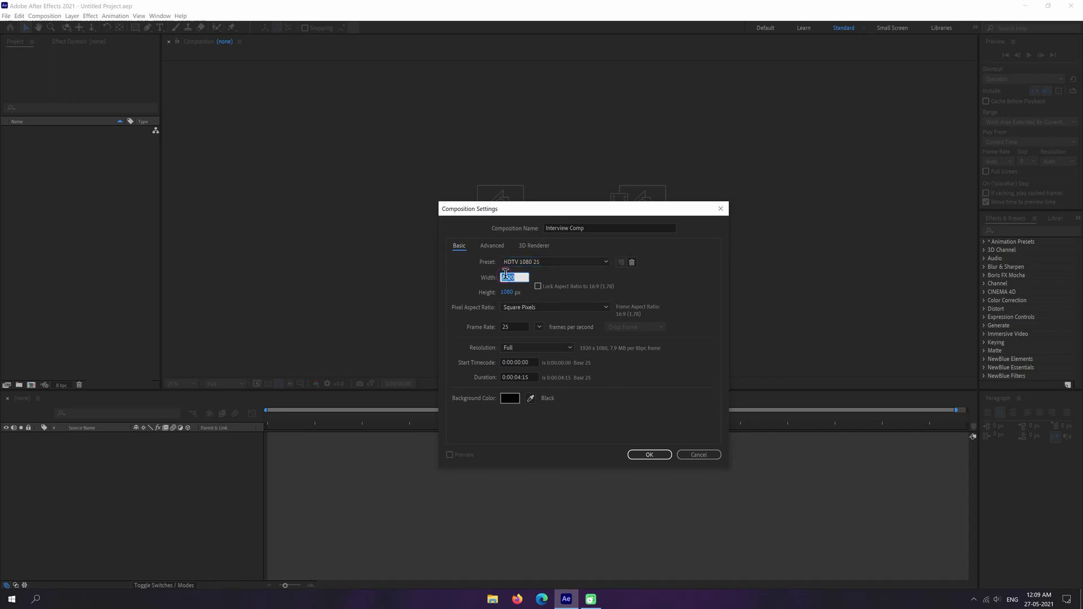
{"action": "type", "text": "1080"}
{"action": "left_click", "coordinate": [667, 282]}
{"action": "left_click", "coordinate": [509, 276]}
{"action": "type", "text": "1920"}
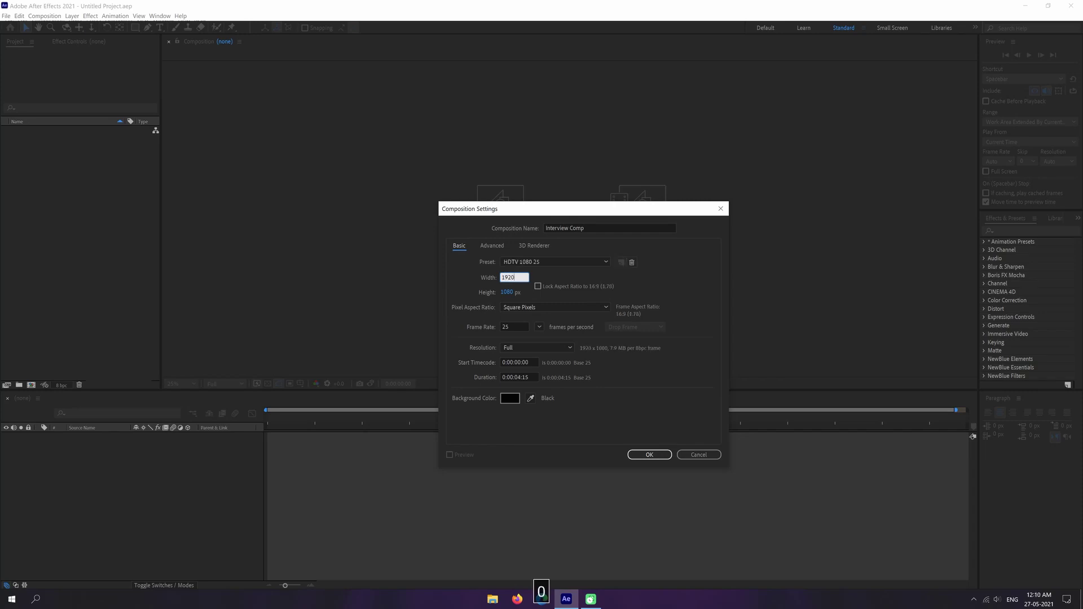
{"action": "key", "text": "Return"}
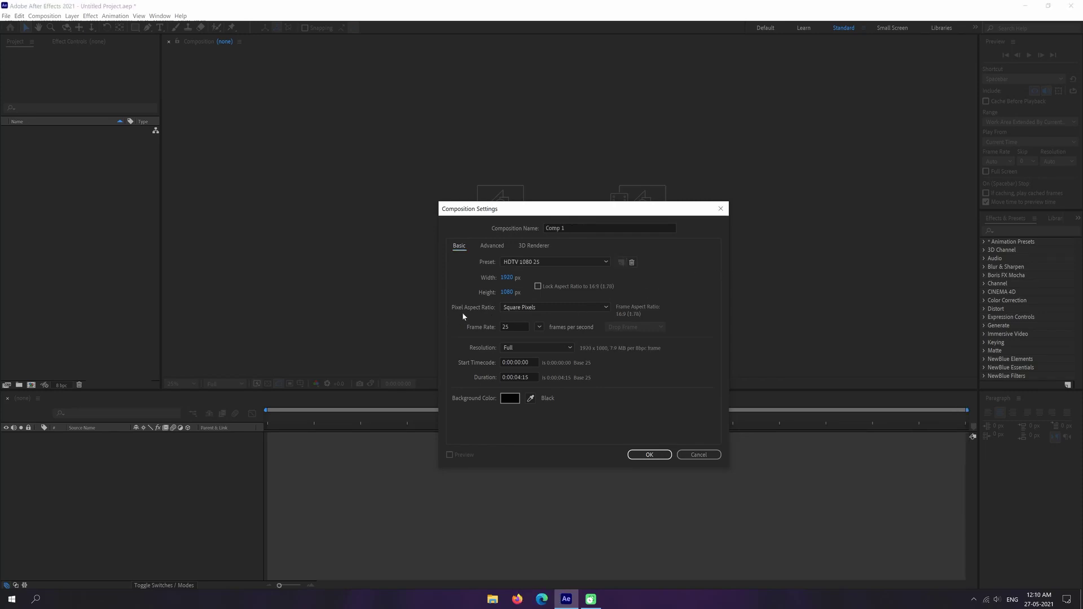
- Keep the composition at Square Pixels, 25 frames per second and Full resolution
{"action": "left_click", "coordinate": [536, 311]}
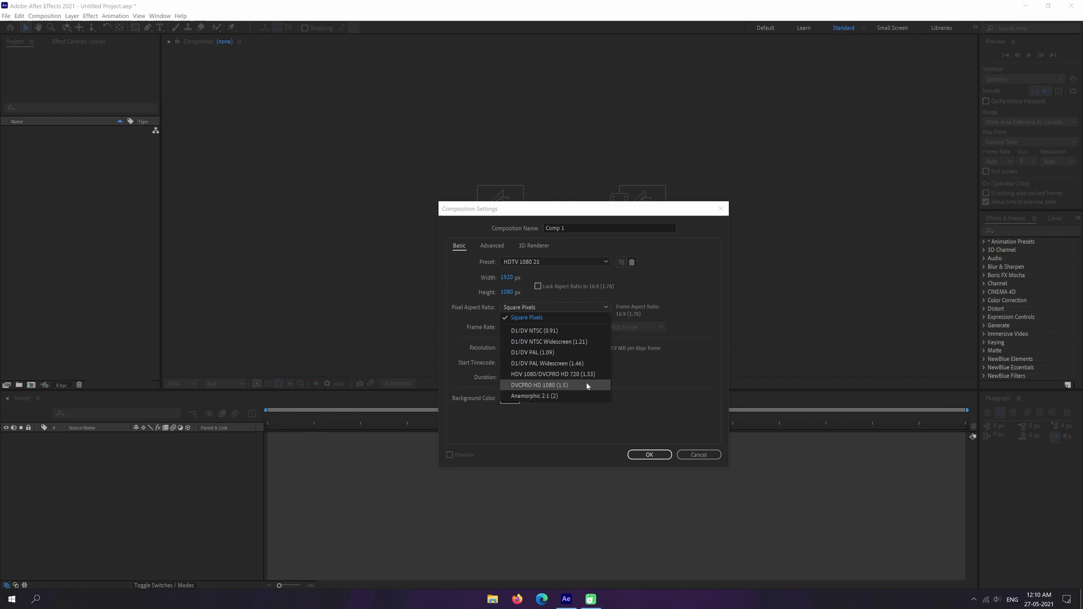
{"action": "left_click", "coordinate": [526, 317]}
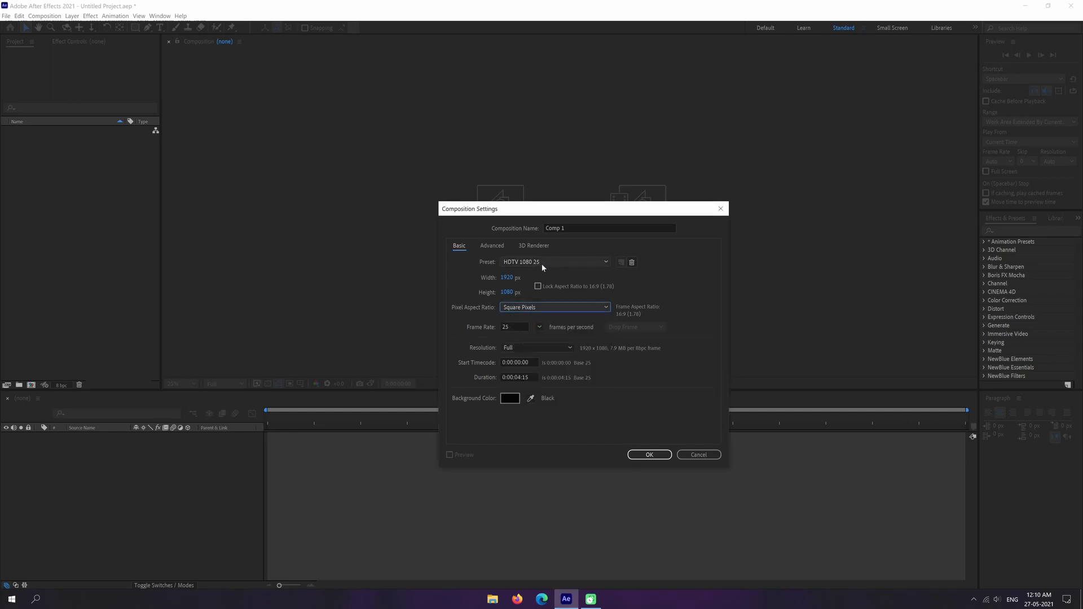
{"action": "left_click", "coordinate": [540, 327]}
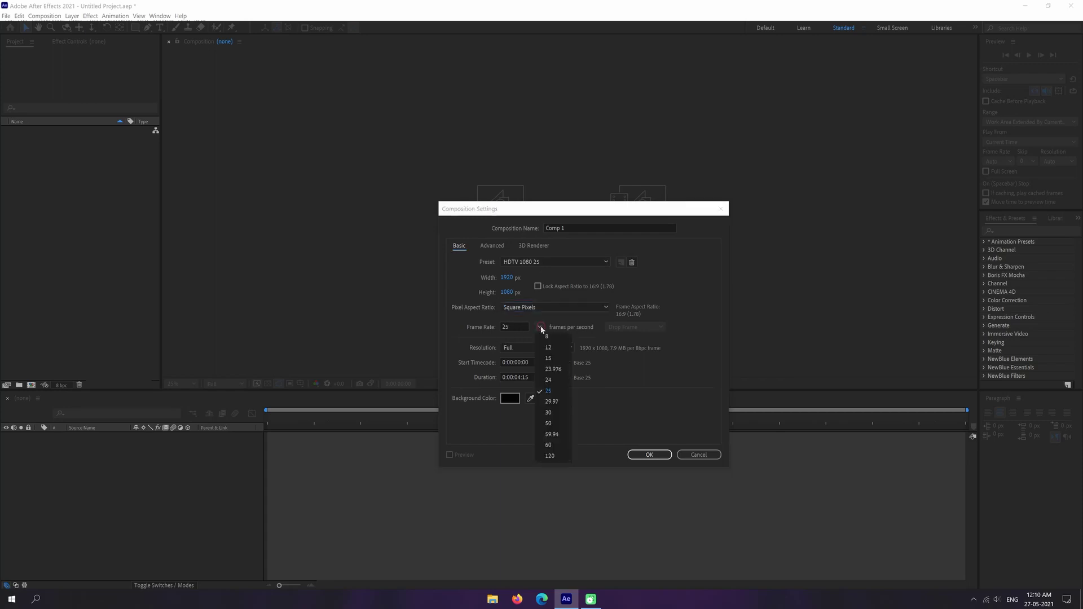
{"action": "left_click", "coordinate": [705, 332]}
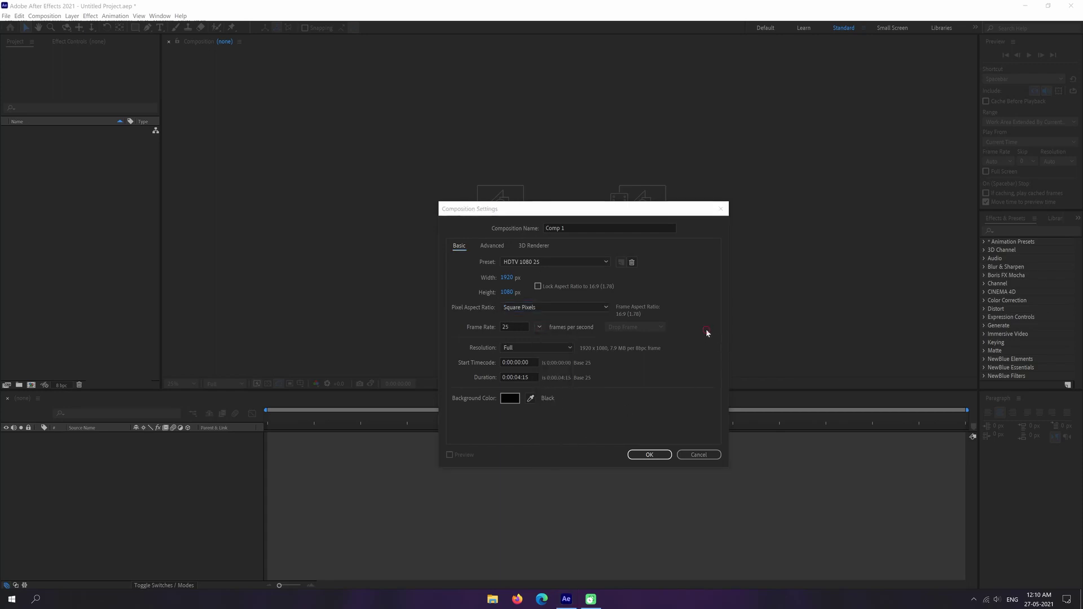
{"action": "left_click", "coordinate": [570, 350]}
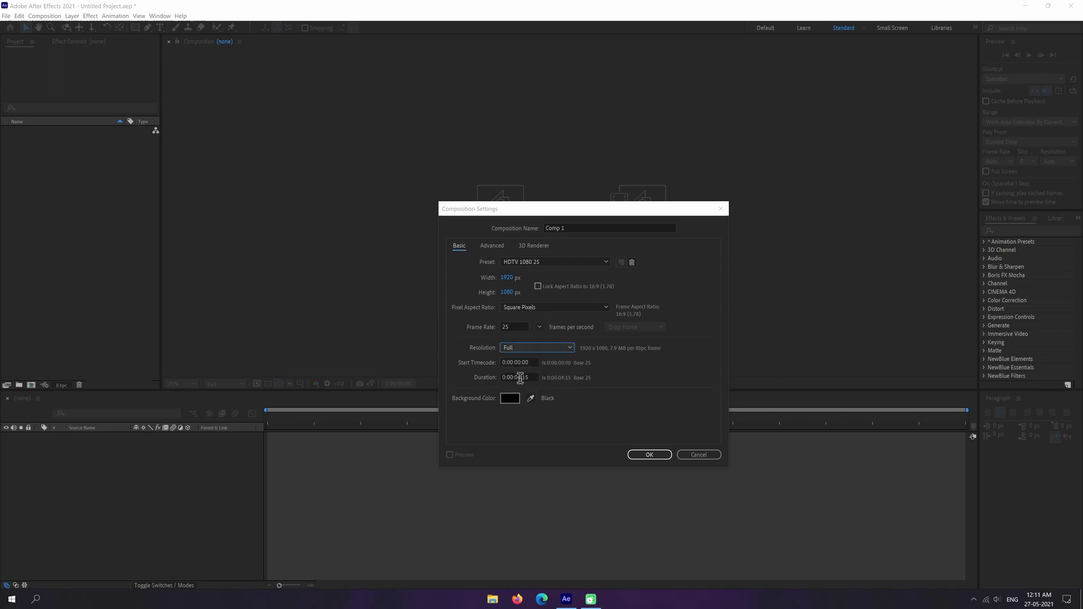
- Set the composition duration to 0:00:10:00 and create Interview Comp
{"action": "left_click", "coordinate": [520, 377]}
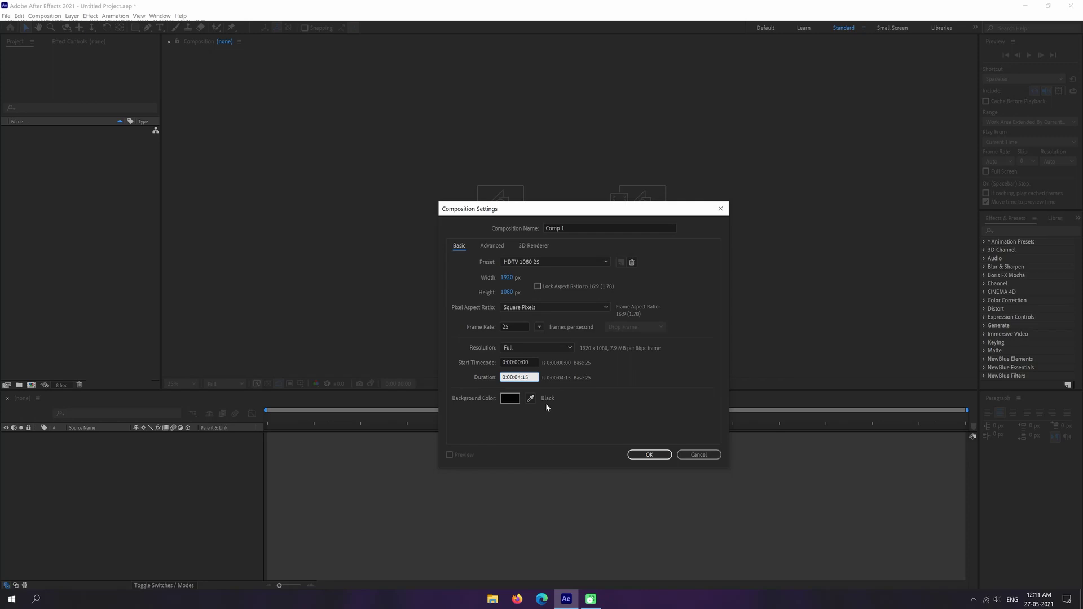
{"action": "key", "text": "shift+Left"}
{"action": "key", "text": "shift+Left"}
{"action": "type", "text": "10"}
{"action": "key", "text": "shift+Right"}
{"action": "key", "text": "shift+Right"}
{"action": "type", "text": "0"}
{"action": "left_click", "coordinate": [613, 391]}
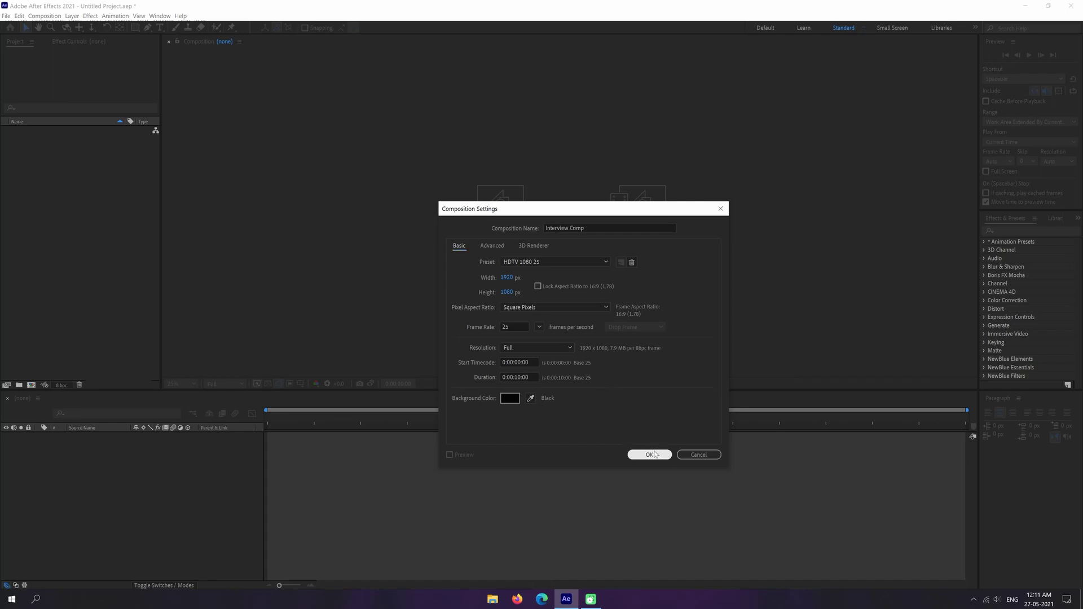
{"action": "left_click", "coordinate": [649, 454]}
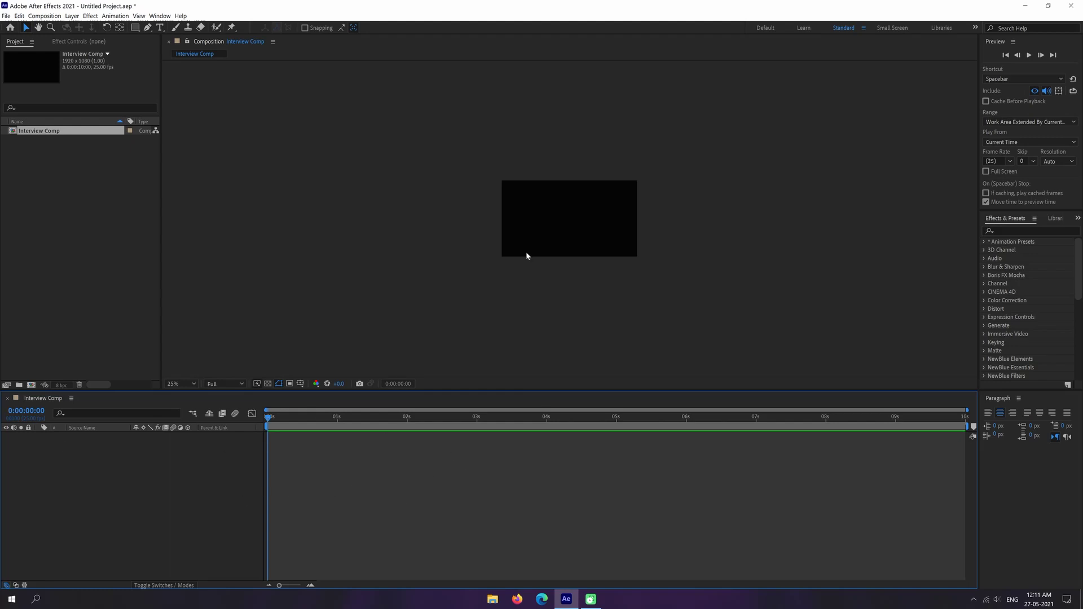
- Draw a yellow-filled rectangle with the Rectangle tool, covering the entire composition frame
{"action": "left_click", "coordinate": [135, 28]}
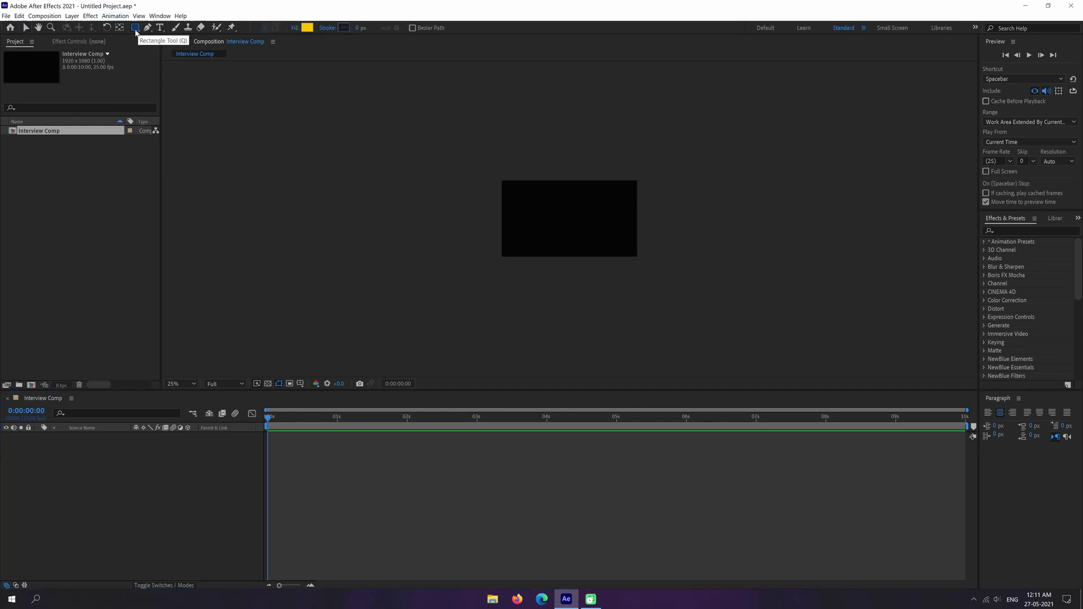
{"action": "left_click", "coordinate": [135, 27]}
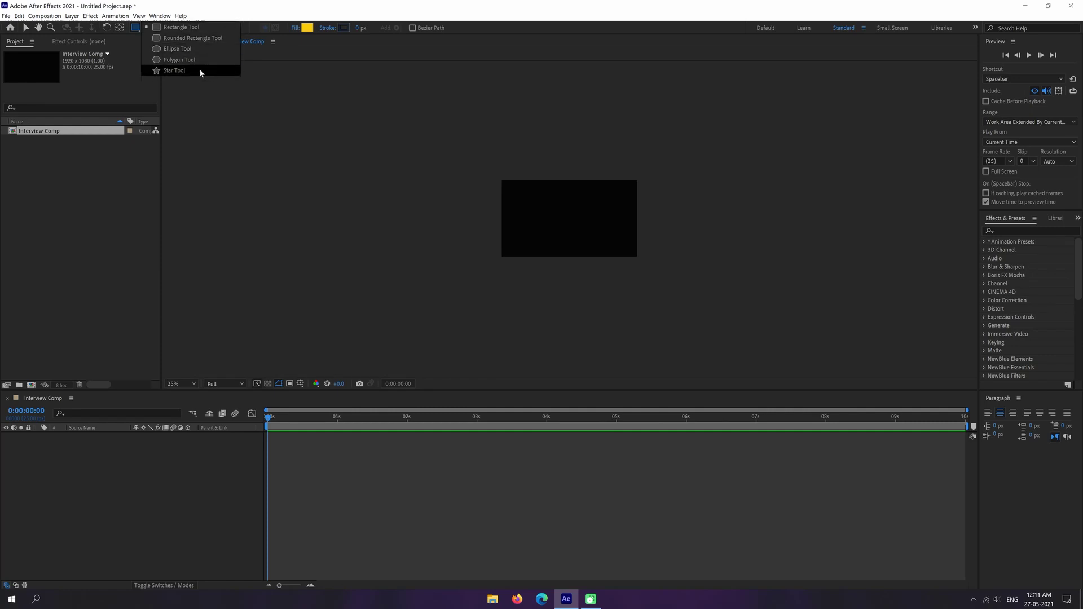
{"action": "left_click", "coordinate": [184, 30]}
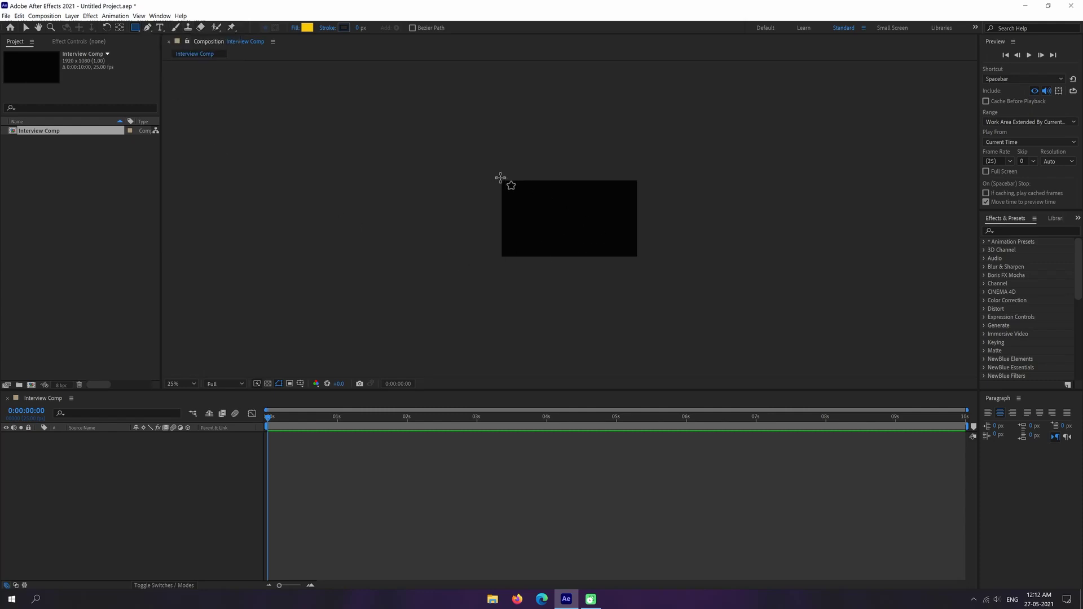
{"action": "left_click_drag", "start_coordinate": [501, 178], "coordinate": [638, 259]}
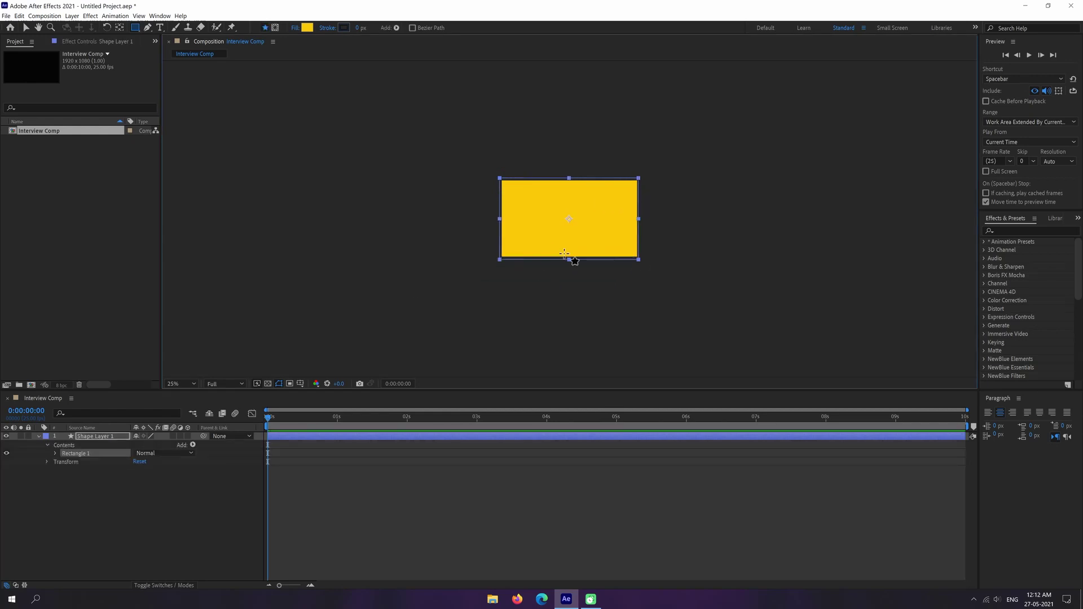
- Enlarge the composition view to 100% and switch to the Selection tool with the rectangle's shape layer selected
{"action": "scroll", "coordinate": [587, 242], "scroll_direction": "up", "scroll_amount": 2}
{"action": "scroll", "coordinate": [572, 246], "scroll_direction": "down", "scroll_amount": 1}
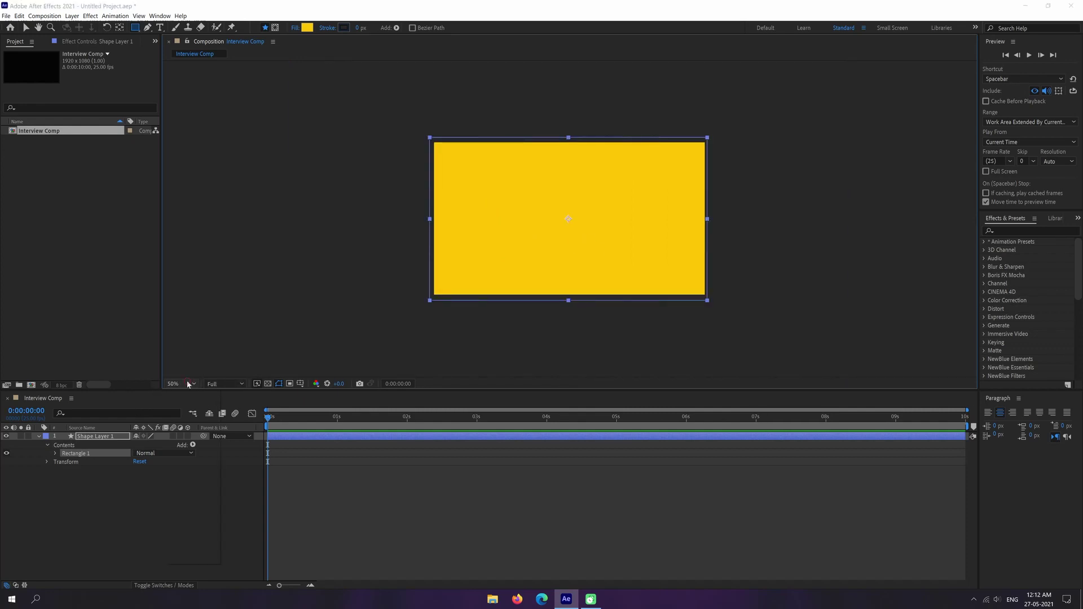
{"action": "left_click", "coordinate": [187, 384]}
{"action": "left_click", "coordinate": [192, 402]}
{"action": "left_click", "coordinate": [125, 440]}
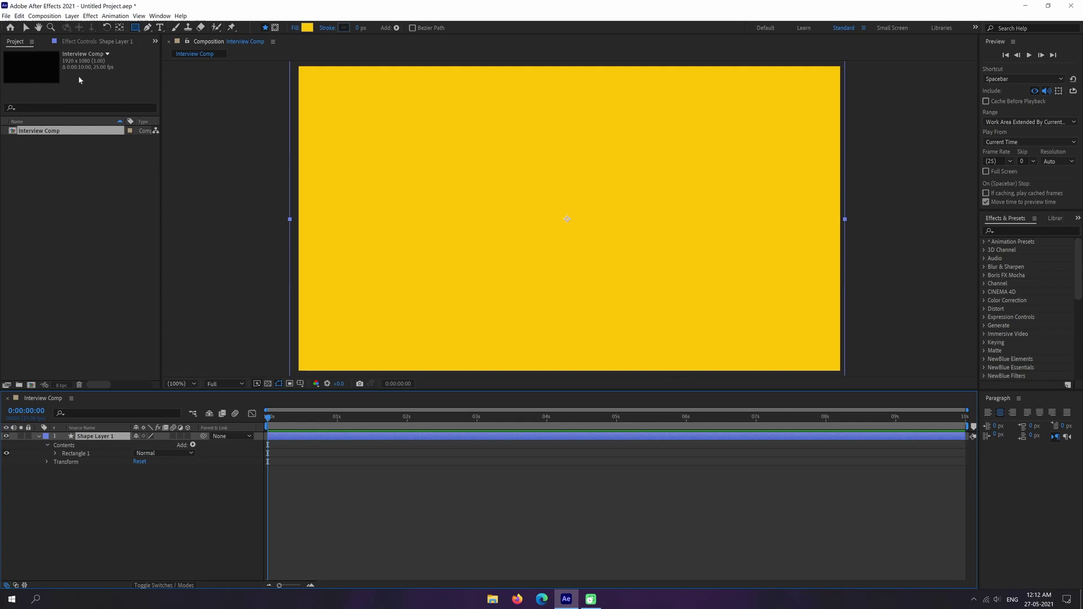
{"action": "left_click", "coordinate": [26, 27]}
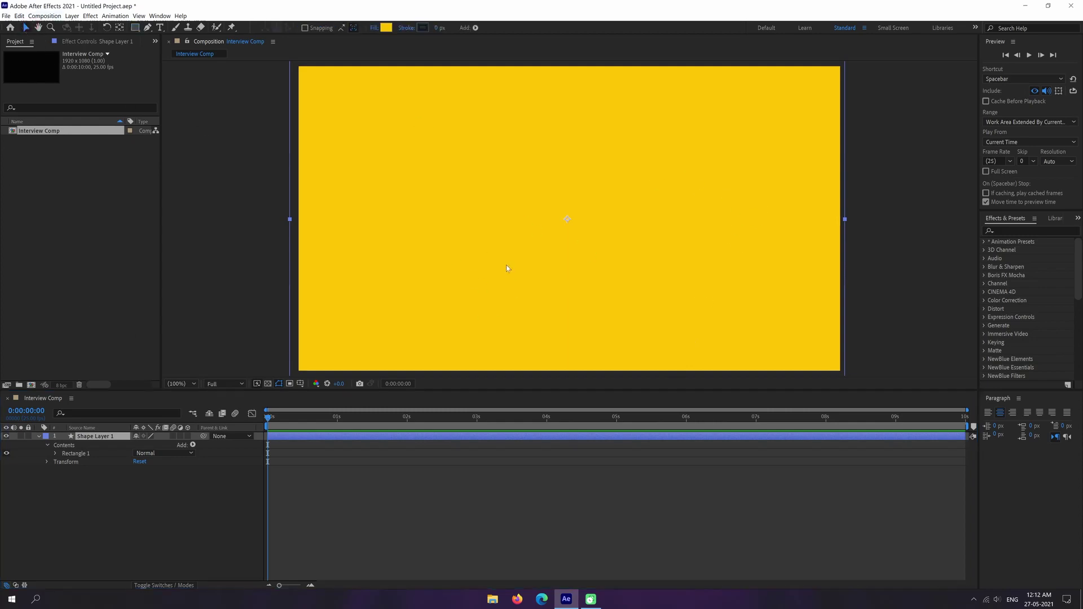
{"action": "left_click", "coordinate": [921, 257]}
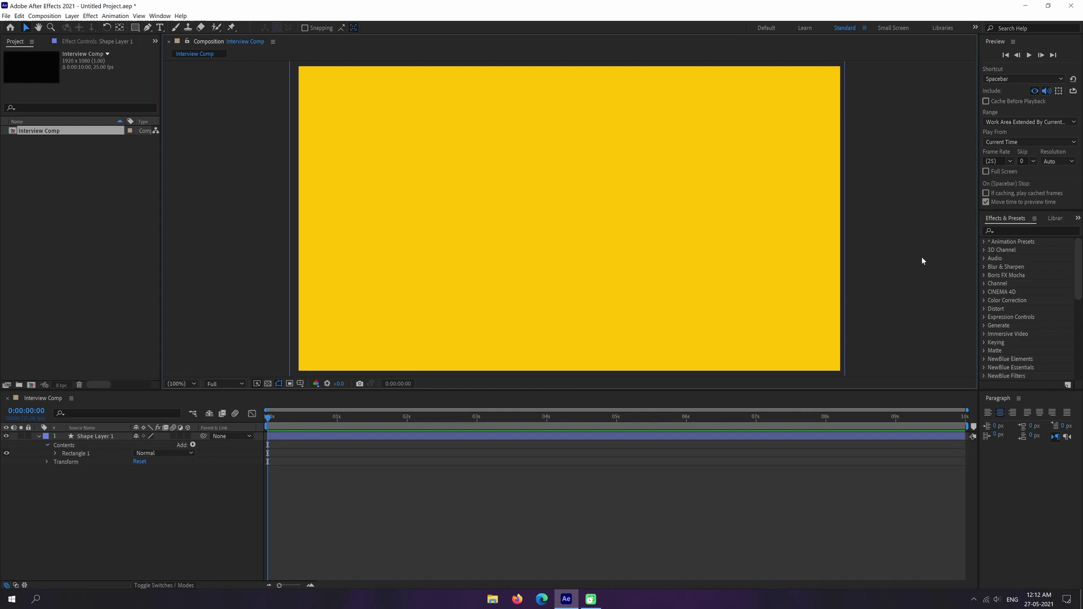
{"action": "left_click", "coordinate": [96, 437]}
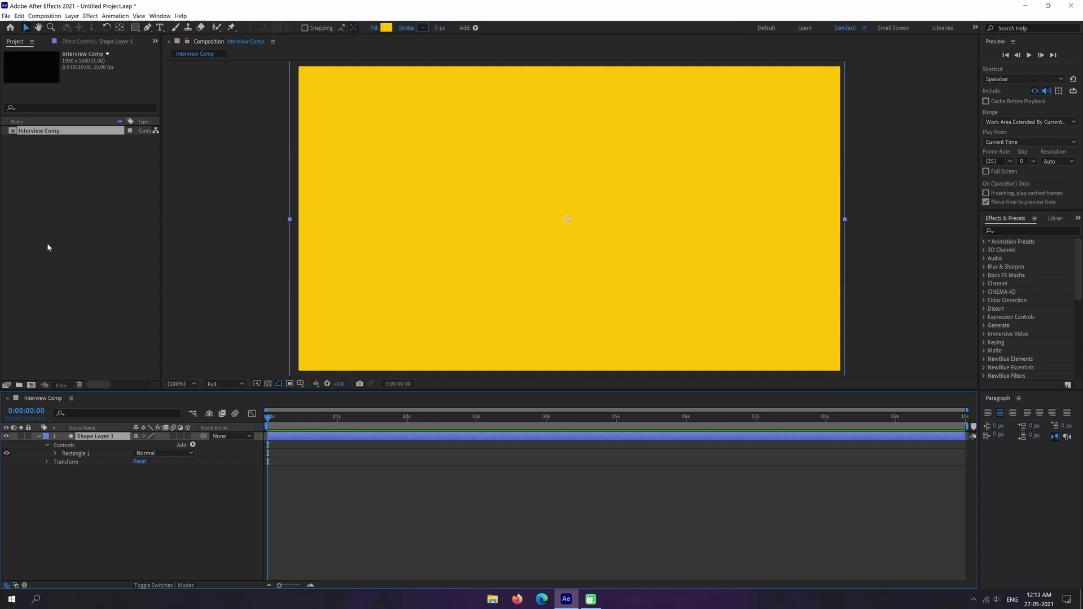
- Import Snow Drone.mov into the project from the AnyDesk folder within Videos, using File Explorer
{"action": "double_click", "coordinate": [99, 270]}
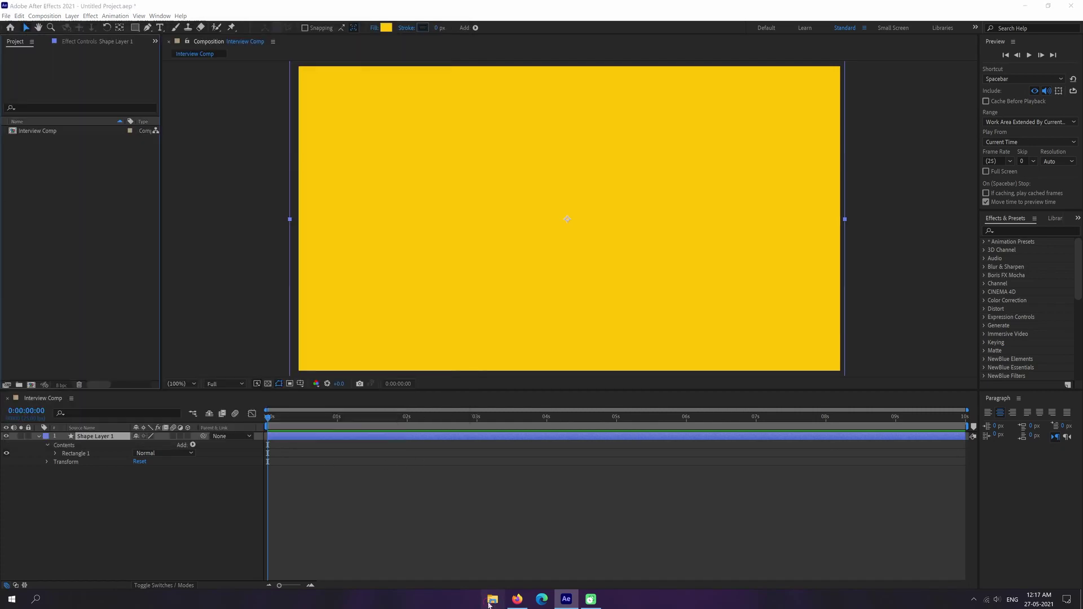
{"action": "left_click", "coordinate": [493, 599]}
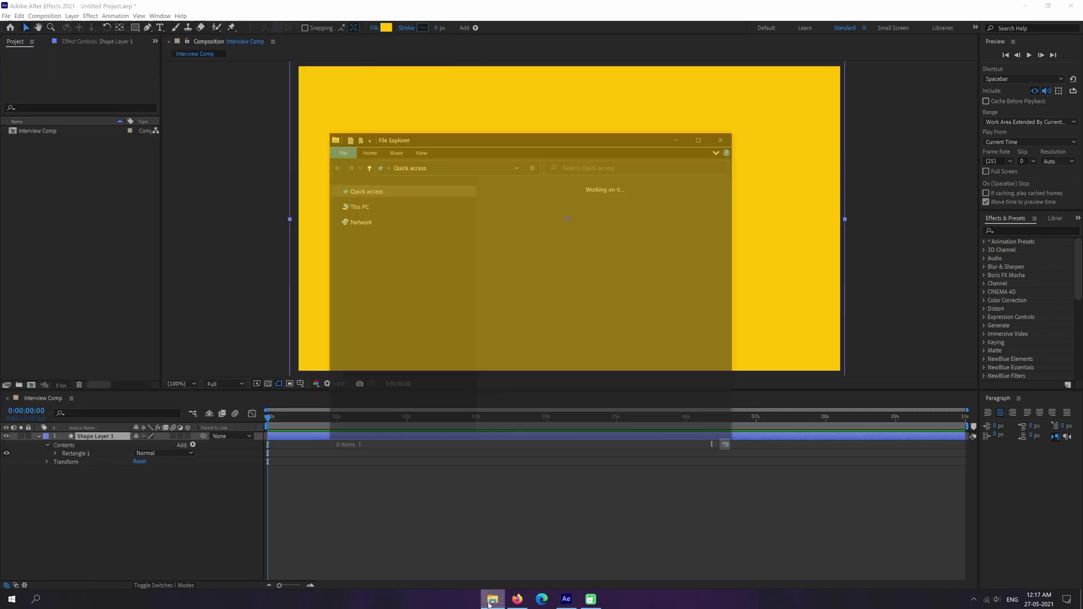
{"action": "left_click", "coordinate": [383, 292]}
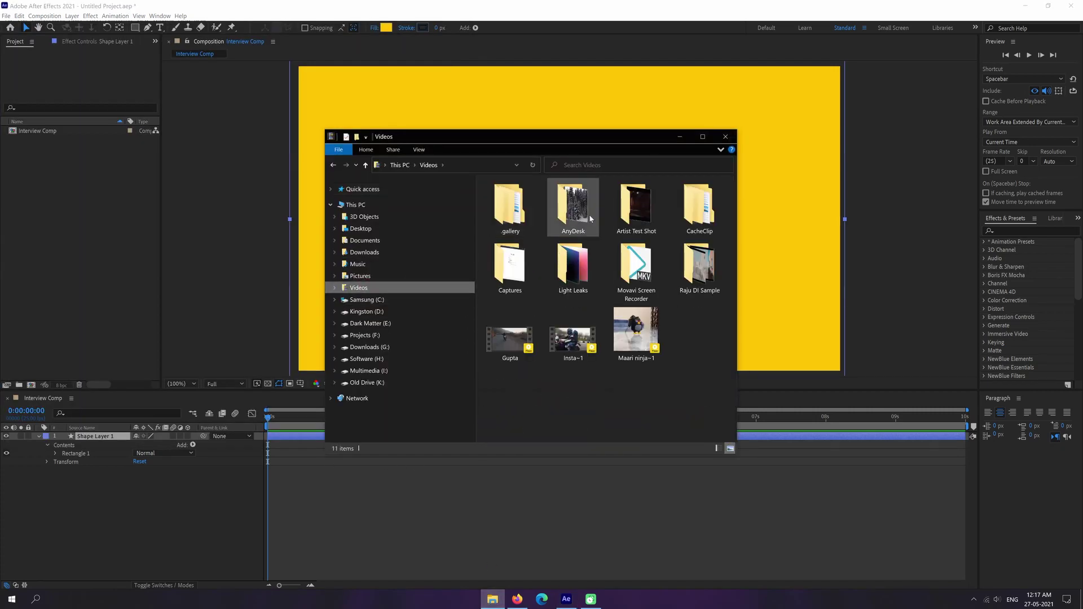
{"action": "double_click", "coordinate": [589, 215]}
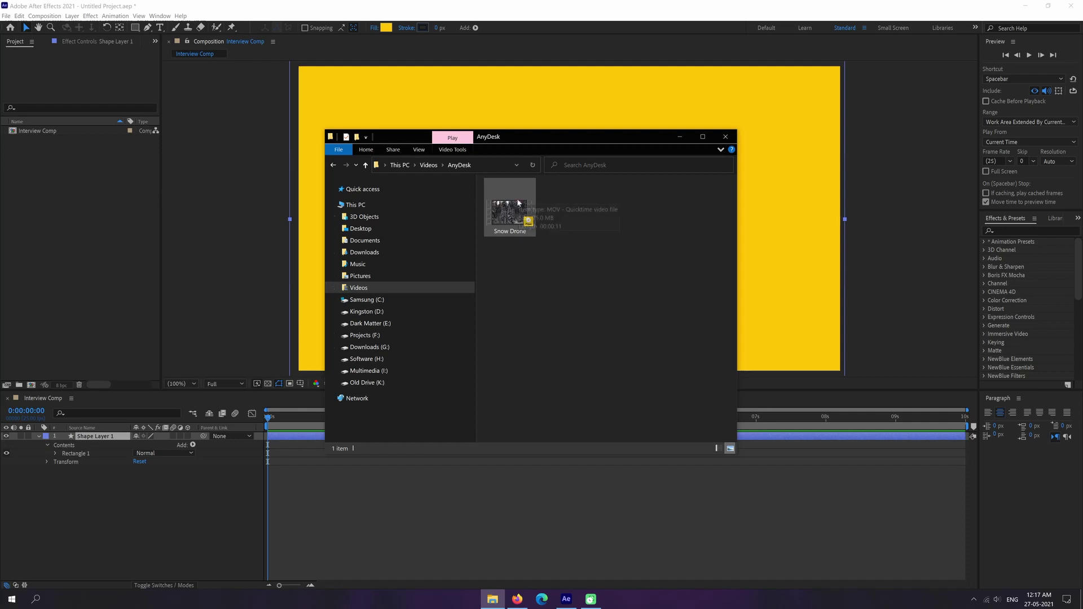
{"action": "left_click_drag", "start_coordinate": [510, 213], "coordinate": [83, 233]}
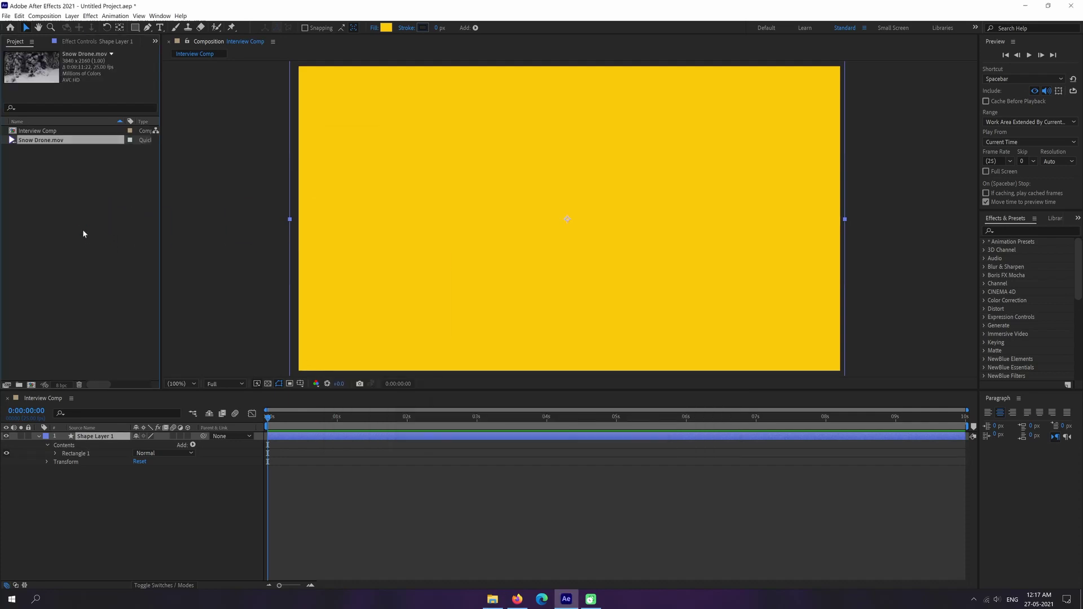
- Create a project folder named "Assets", move Snow Drone.mov into it and expand the folder
{"action": "left_click", "coordinate": [126, 272]}
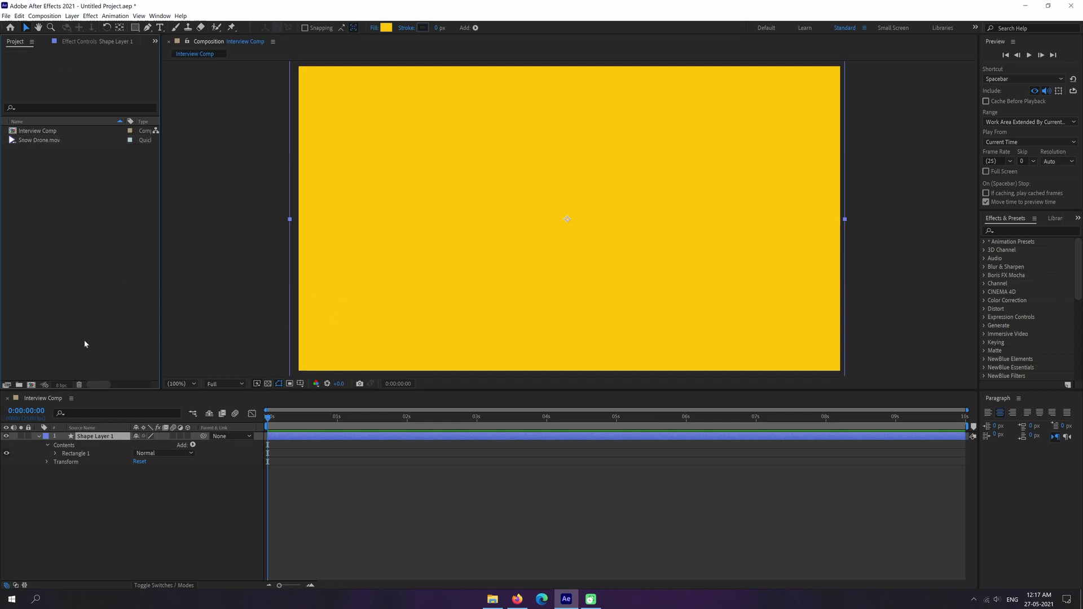
{"action": "left_click", "coordinate": [18, 384]}
{"action": "type", "text": "Assets"}
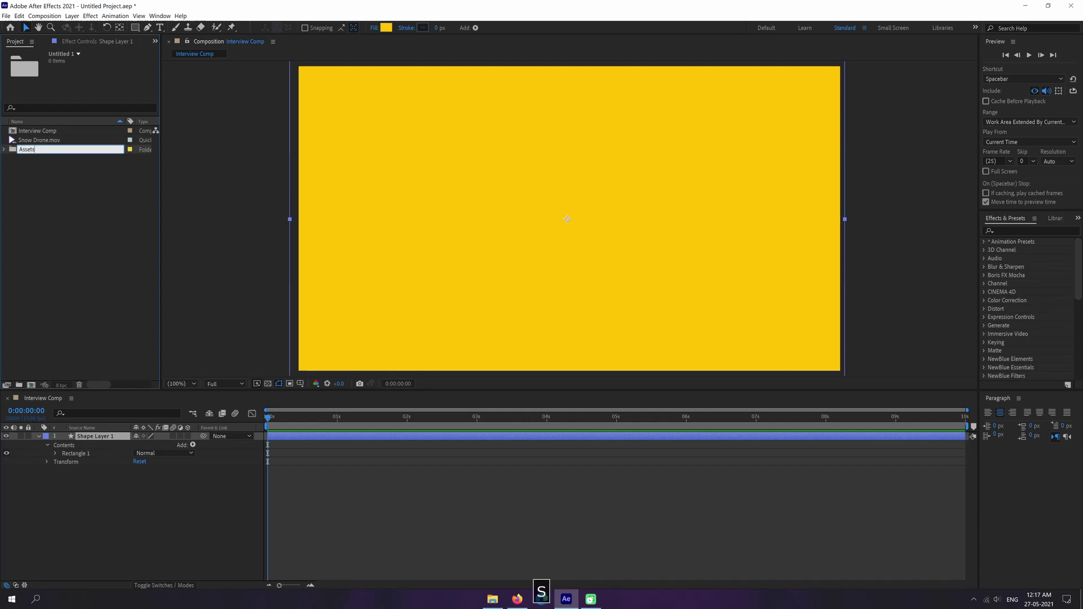
{"action": "key", "text": "Return"}
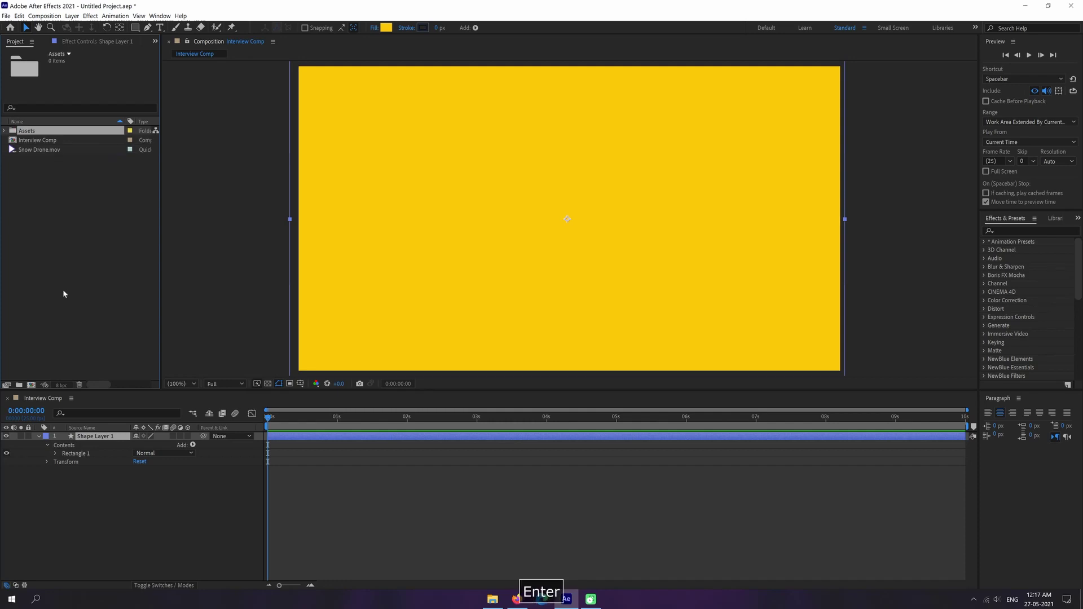
{"action": "left_click_drag", "start_coordinate": [37, 154], "coordinate": [25, 132]}
{"action": "left_click", "coordinate": [5, 131]}
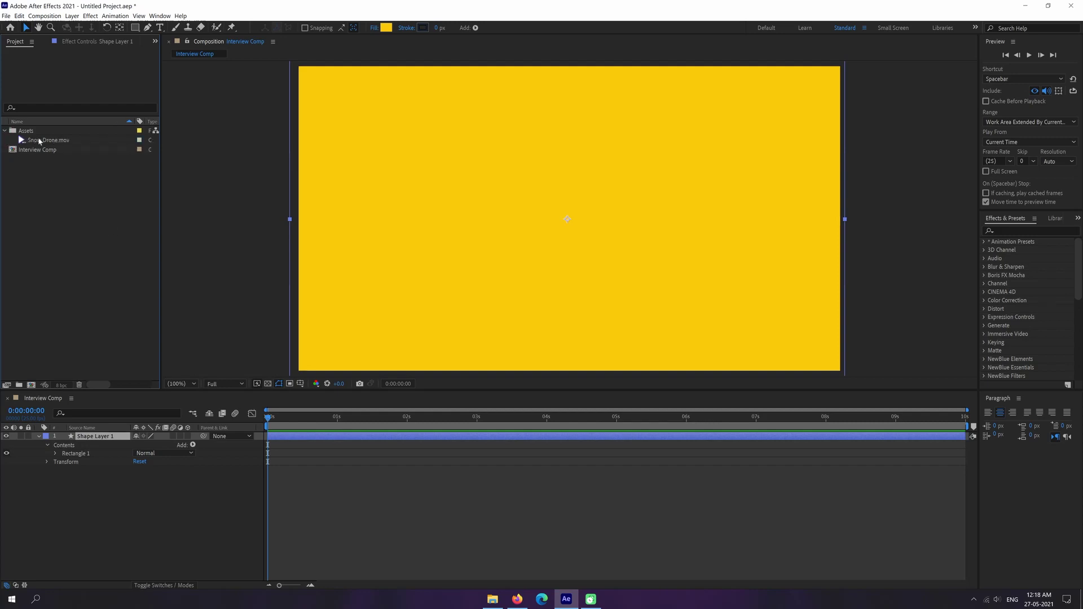
- Add Snow Drone.mov to the Interview Comp timeline as a layer above Shape Layer 1
{"action": "left_click_drag", "start_coordinate": [39, 141], "coordinate": [94, 438]}
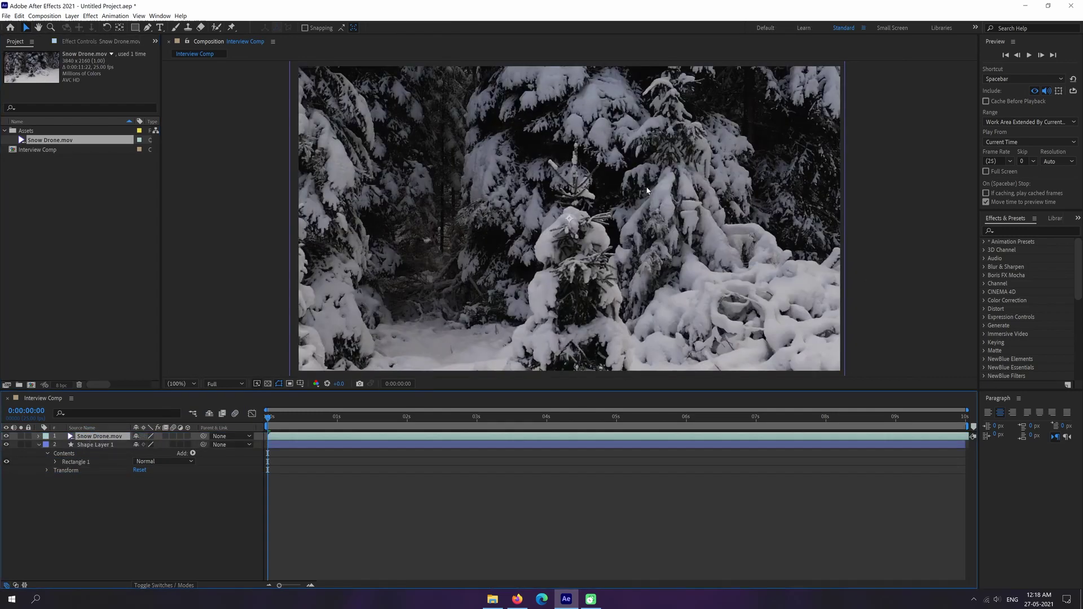
{"action": "scroll", "coordinate": [645, 184], "scroll_direction": "down", "scroll_amount": 1}
{"action": "mouse_move", "coordinate": [271, 420]}
{"action": "left_mouse_down"}
{"action": "mouse_move", "coordinate": [524, 409]}
{"action": "mouse_move", "coordinate": [693, 415]}
{"action": "mouse_move", "coordinate": [267, 428]}
{"action": "left_mouse_up"}
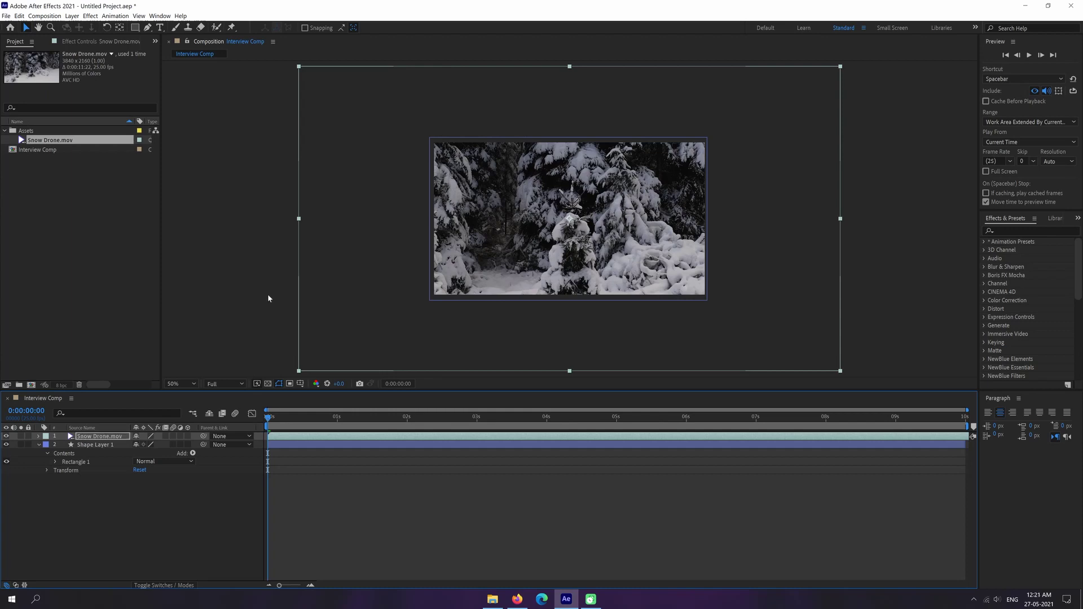
- Collapse Shape Layer 1 and delete it from the composition
{"action": "left_click", "coordinate": [39, 445]}
{"action": "left_click", "coordinate": [100, 445]}
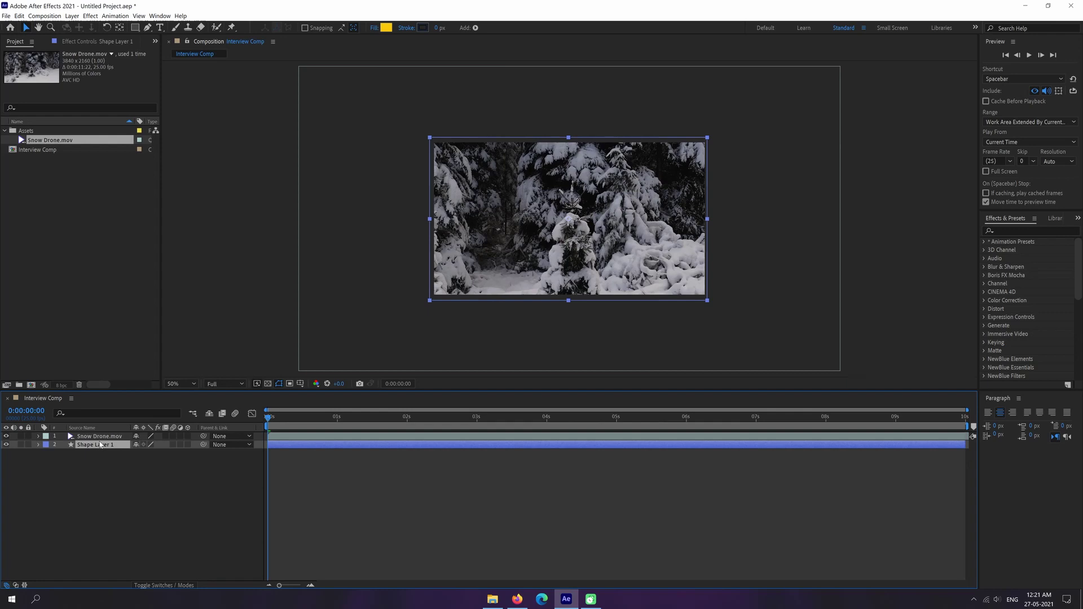
{"action": "key", "text": "Delete"}
- Select the Snow Drone.mov layer and expand its Transform properties in the timeline
{"action": "left_click", "coordinate": [99, 438]}
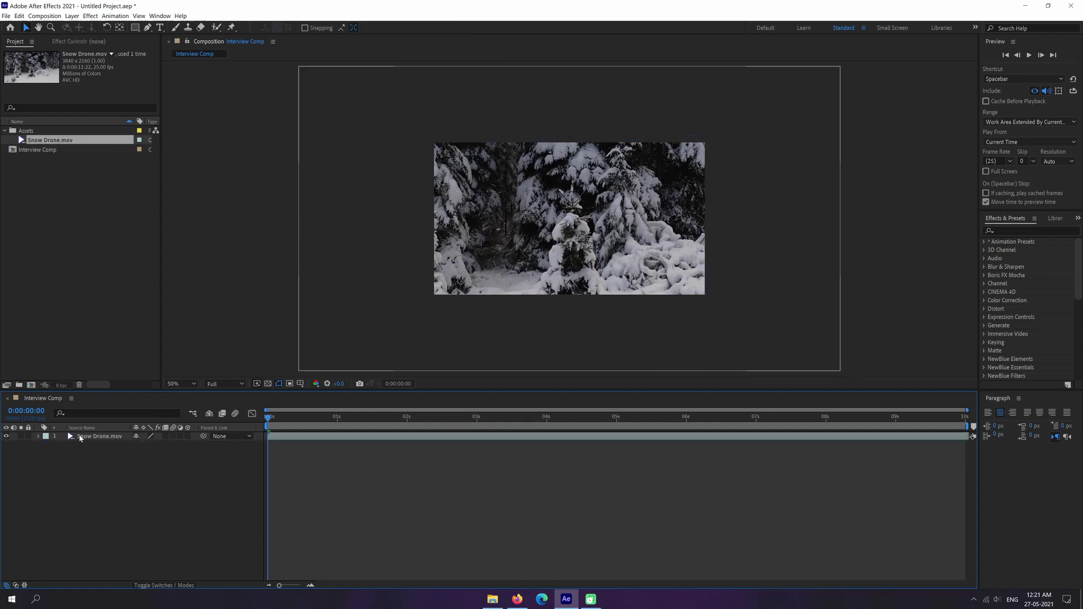
{"action": "left_click", "coordinate": [37, 438]}
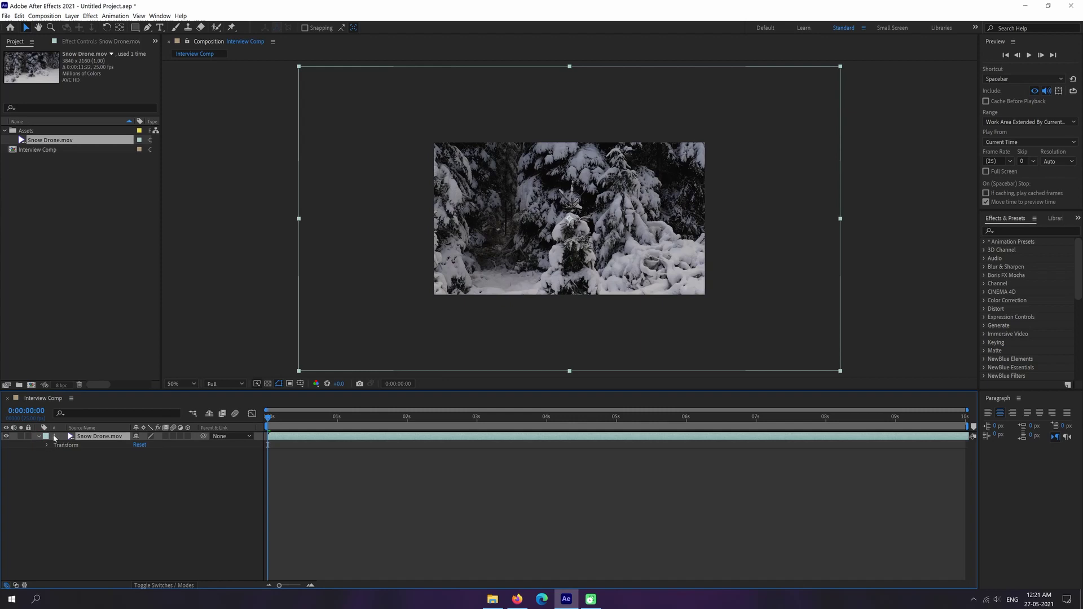
{"action": "left_click", "coordinate": [66, 446]}
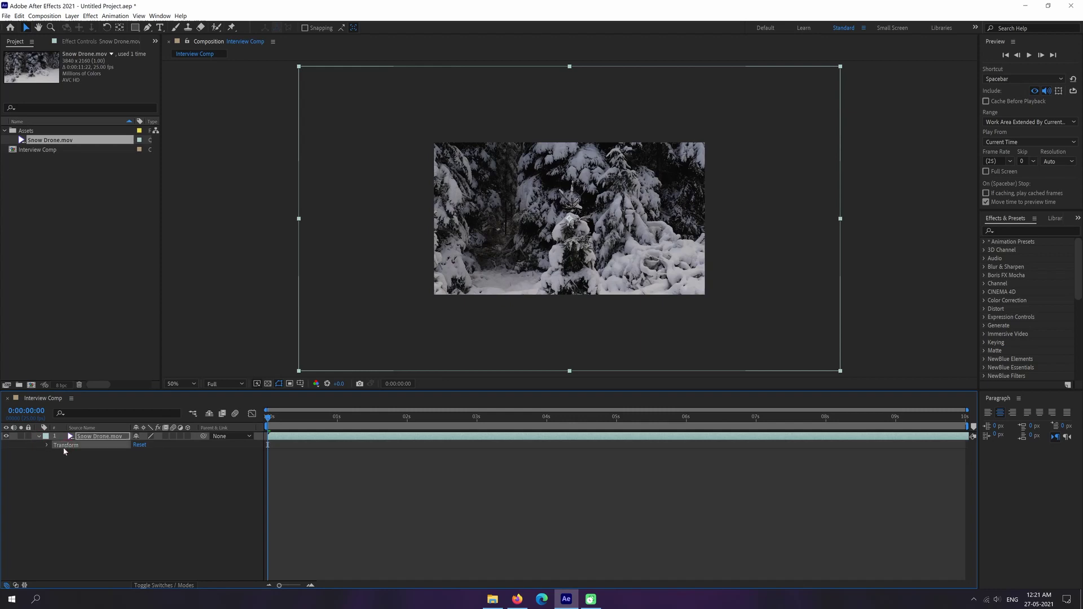
{"action": "left_click", "coordinate": [48, 446]}
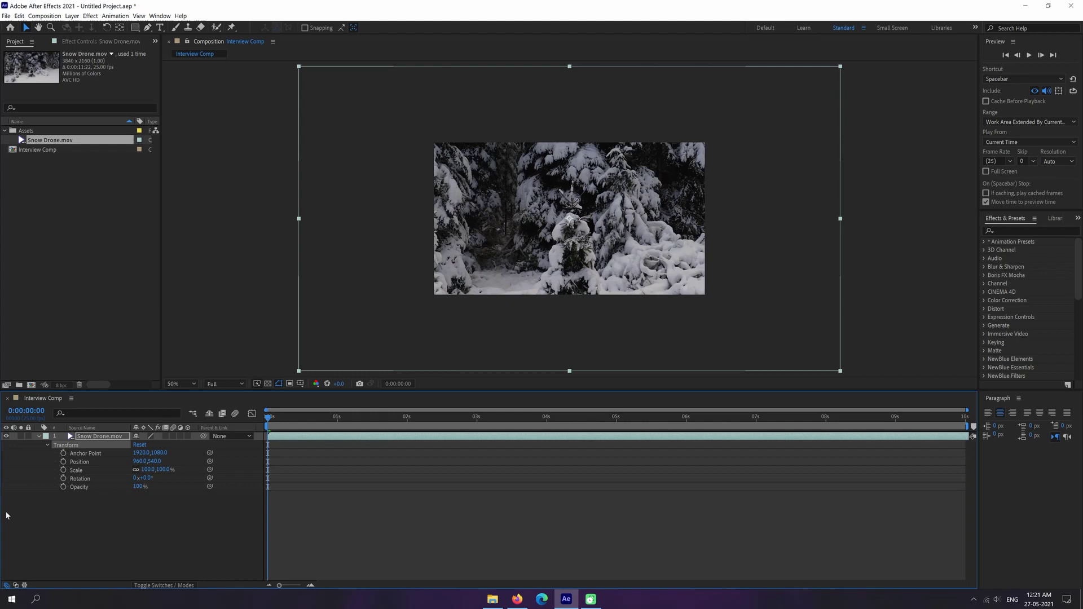
- Shift the Snow Drone.mov layer within the frame by changing its position to 944, 601
{"action": "left_click", "coordinate": [100, 453]}
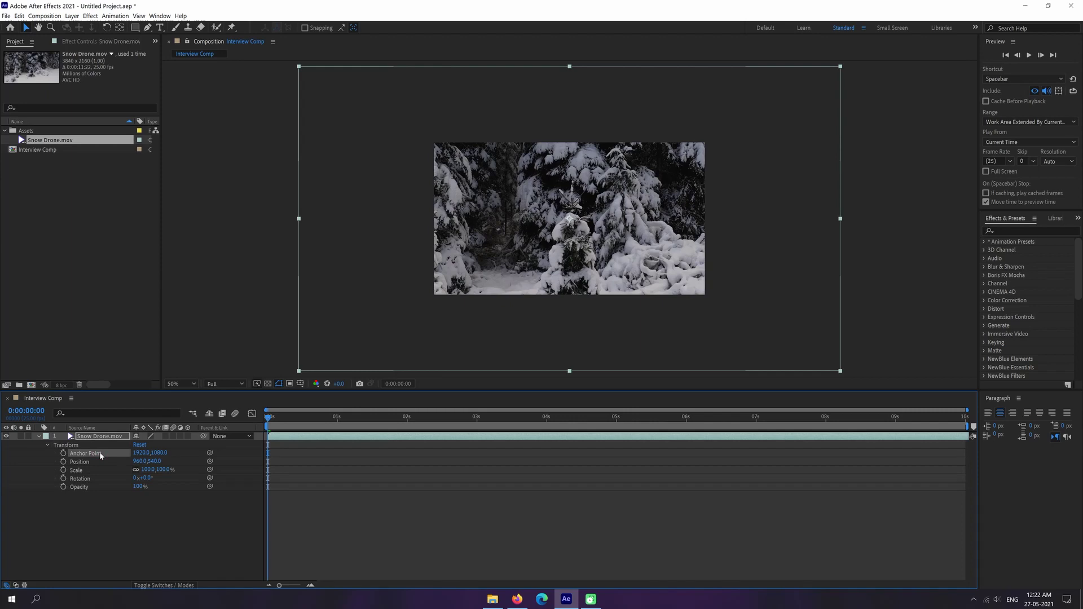
{"action": "left_click", "coordinate": [83, 462]}
{"action": "left_click_drag", "start_coordinate": [141, 461], "coordinate": [173, 470]}
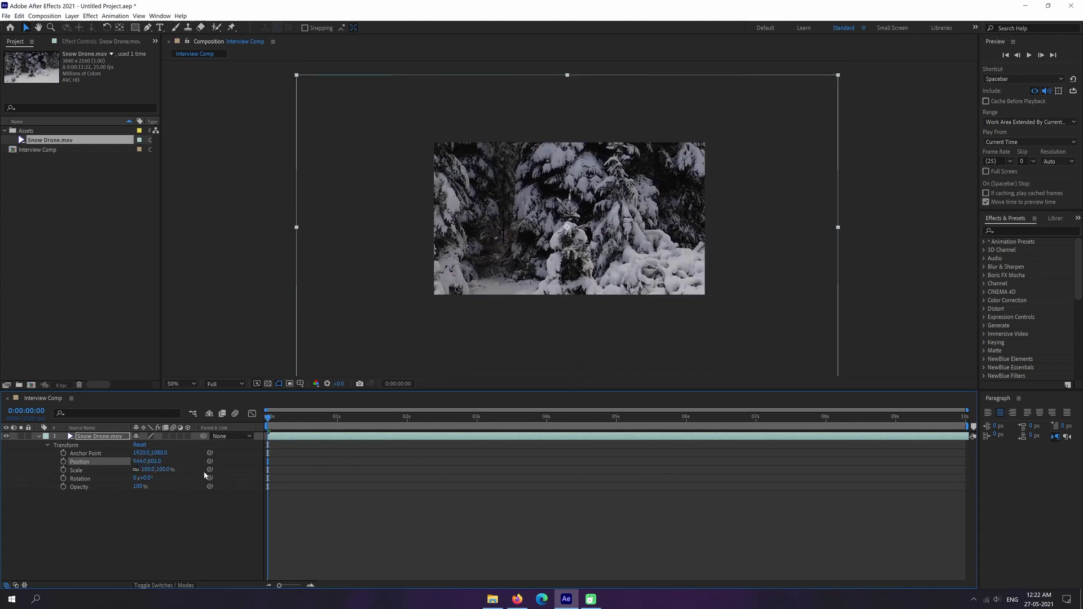
- Scale the Snow Drone.mov layer to 67%, try scaling it with proportions unconstrained, undo that trial and deselect the layer
{"action": "left_click", "coordinate": [81, 471]}
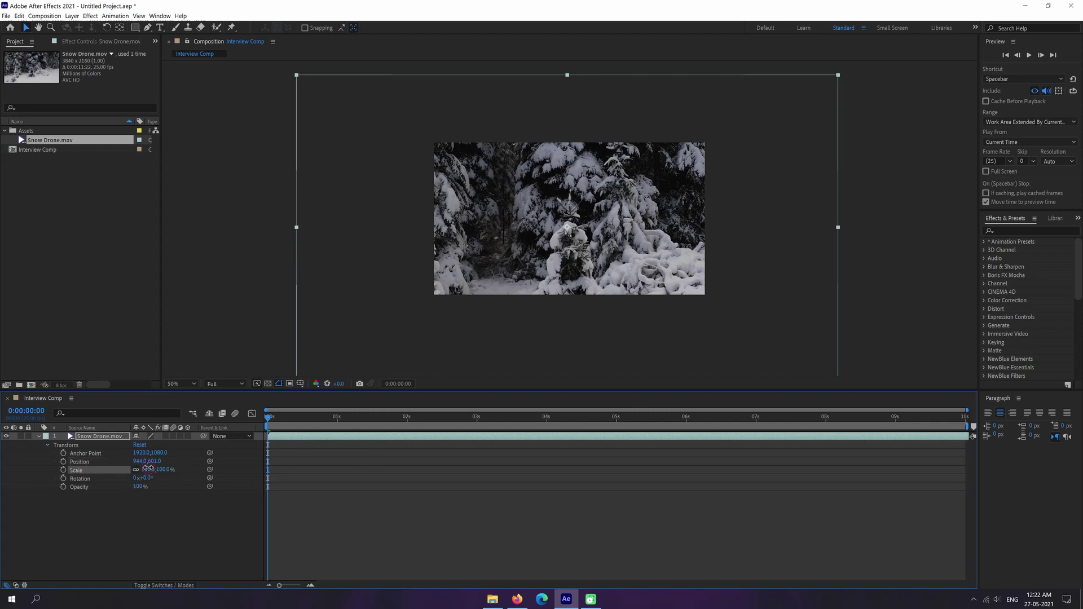
{"action": "left_click_drag", "start_coordinate": [148, 470], "coordinate": [135, 471]}
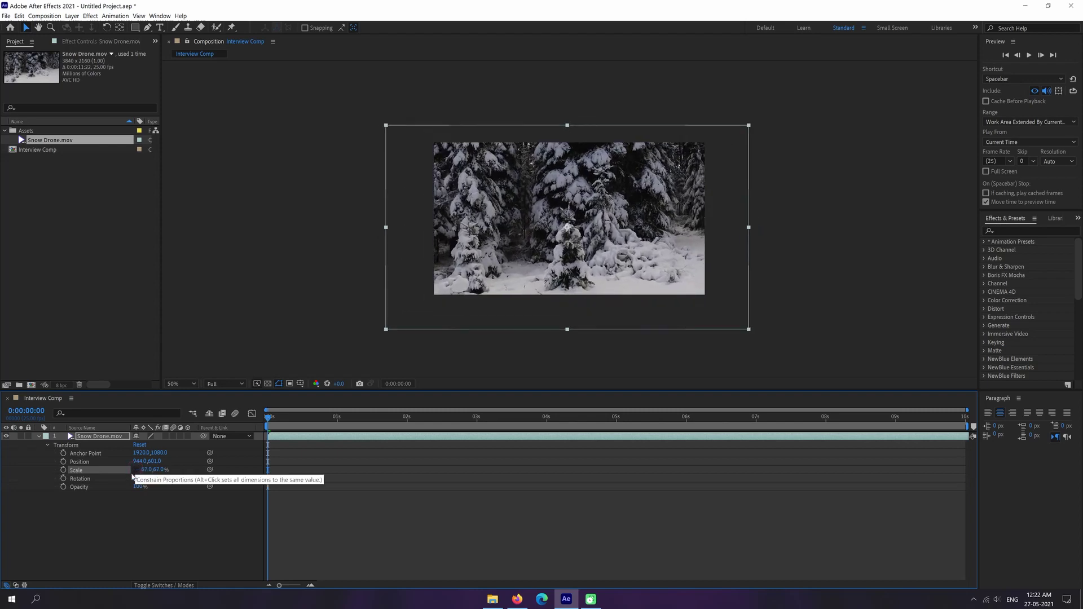
{"action": "mouse_move", "coordinate": [147, 470]}
{"action": "left_mouse_down"}
{"action": "mouse_move", "coordinate": [129, 470]}
{"action": "mouse_move", "coordinate": [154, 472]}
{"action": "left_mouse_up"}
{"action": "key", "text": "ctrl+z"}
{"action": "key", "text": "ctrl+z"}
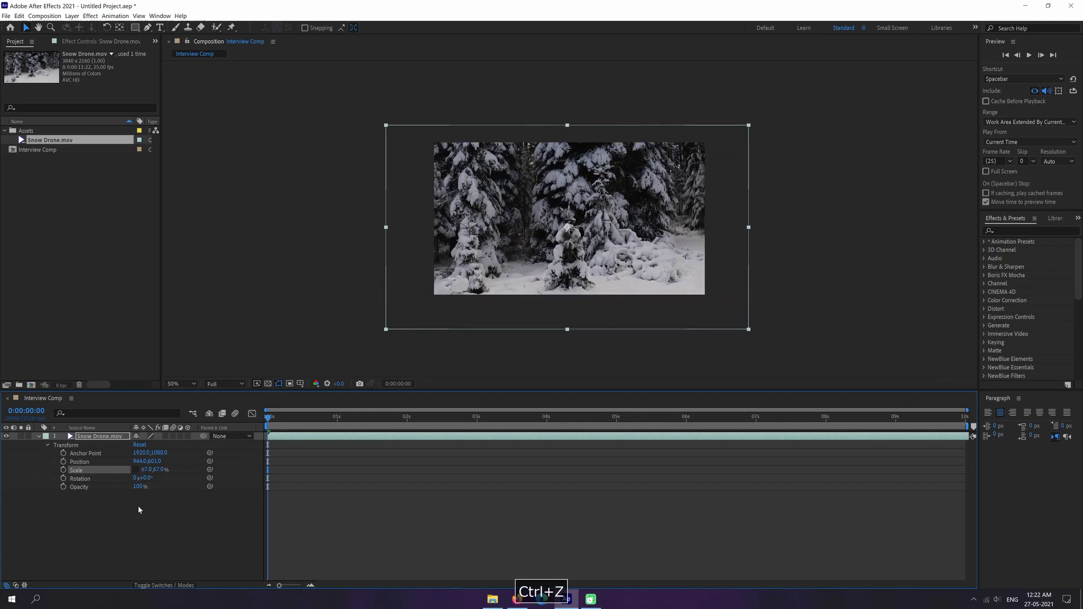
{"action": "left_click", "coordinate": [154, 513]}
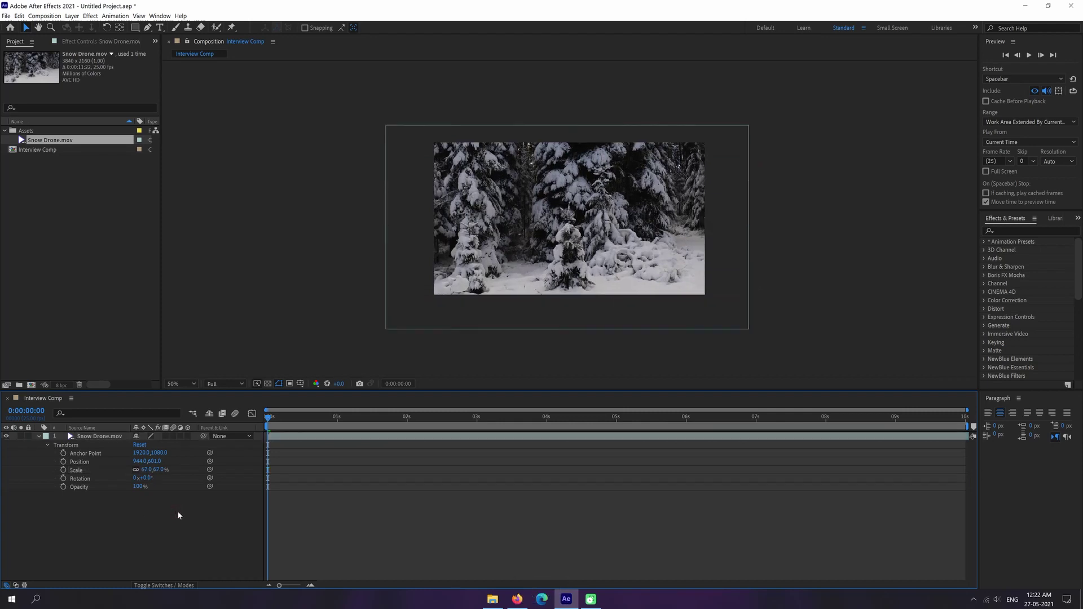
- Try a 19° rotation on the Snow Drone.mov layer and undo it, and try an opacity change, returning it to 100%
{"action": "left_click_drag", "start_coordinate": [148, 477], "coordinate": [108, 488]}
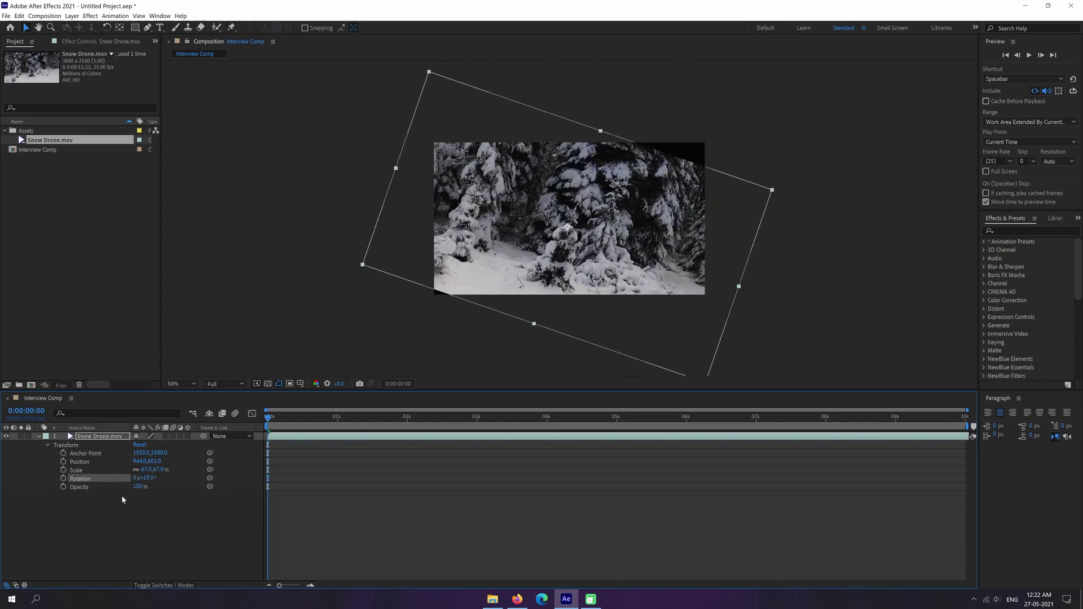
{"action": "key", "text": "ctrl+z"}
{"action": "left_click", "coordinate": [125, 487]}
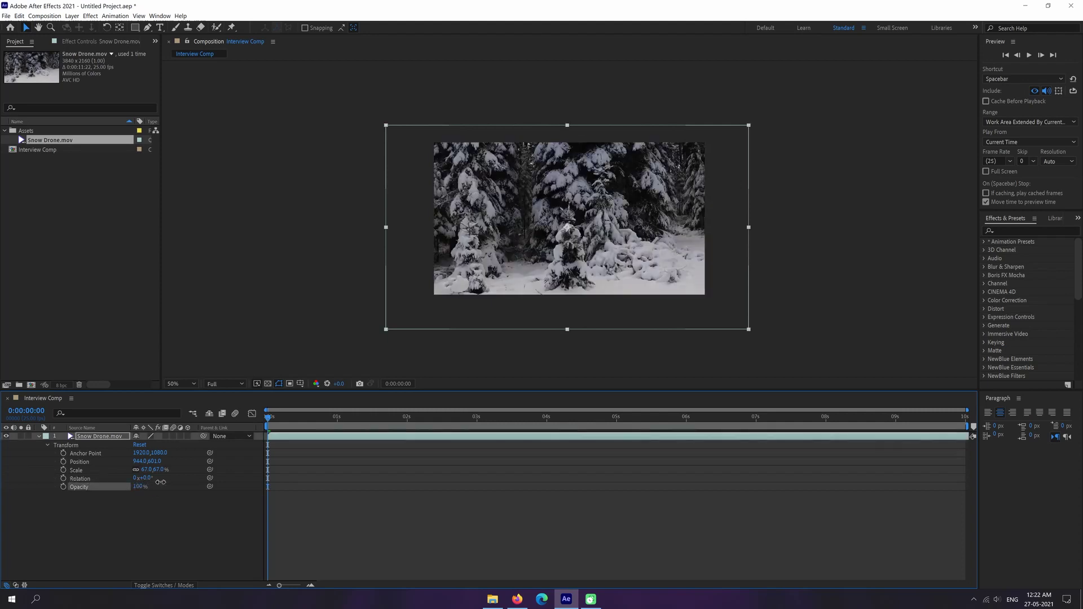
{"action": "left_click_drag", "start_coordinate": [161, 482], "coordinate": [251, 487]}
{"action": "left_click", "coordinate": [244, 529]}
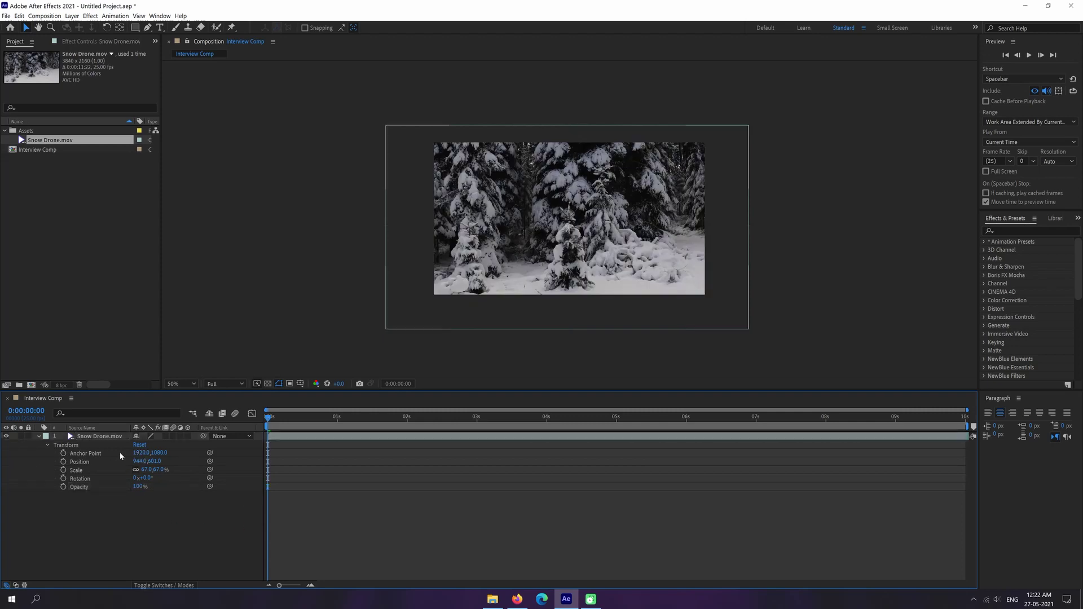
- Set the Snow Drone.mov layer's scale to 61% and deselect the layer
{"action": "left_click", "coordinate": [87, 451]}
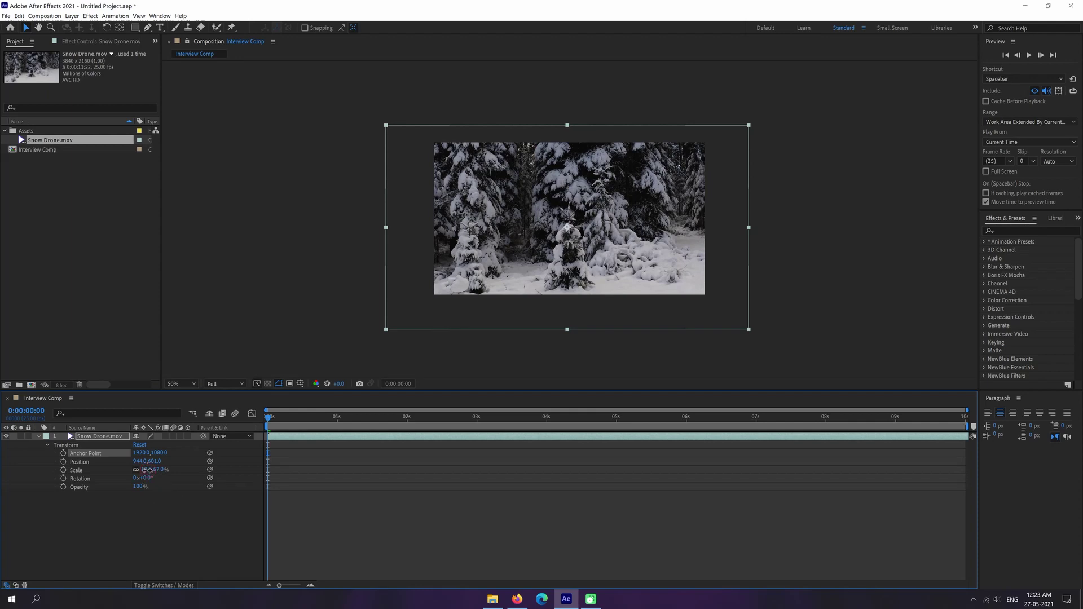
{"action": "left_click_drag", "start_coordinate": [149, 470], "coordinate": [143, 470]}
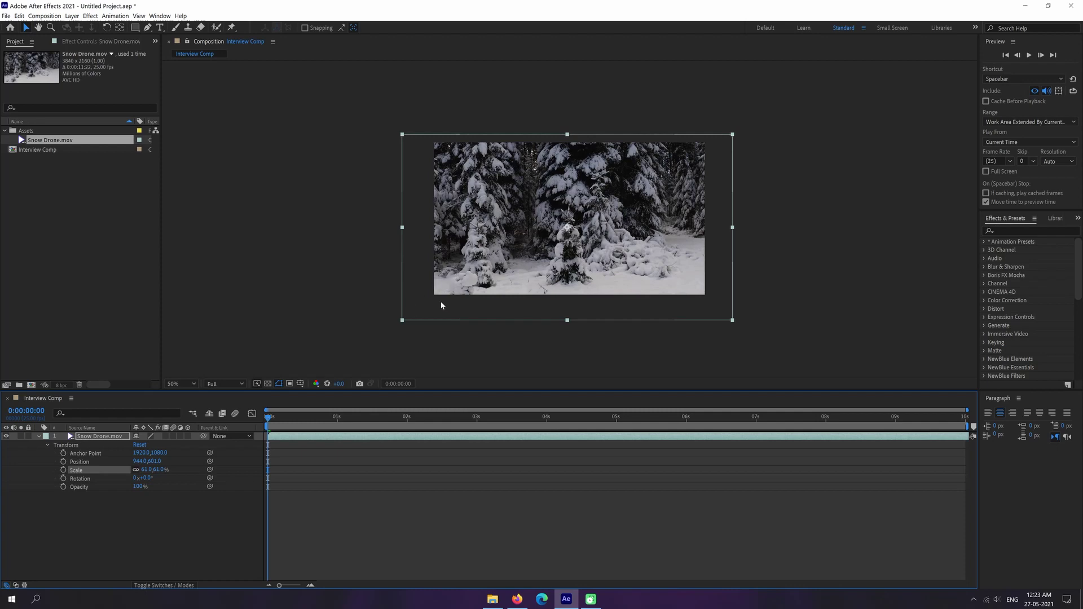
{"action": "key", "text": "F2"}
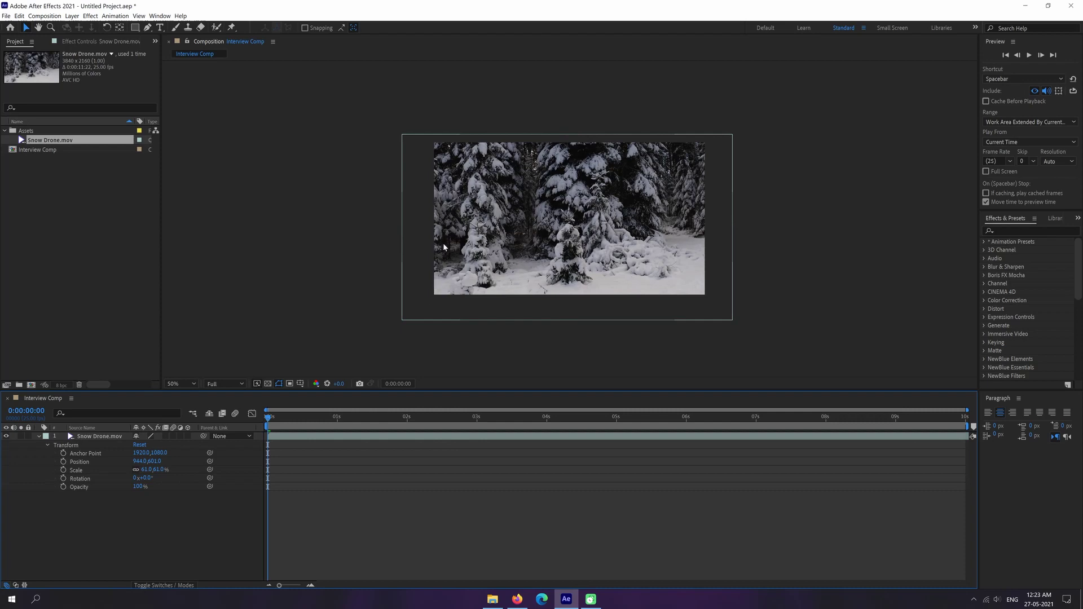
- Try moving the Snow Drone.mov anchor point to the frame's lower-left corner and scaling from it, undo both and return to the Selection tool
{"action": "left_click", "coordinate": [120, 28]}
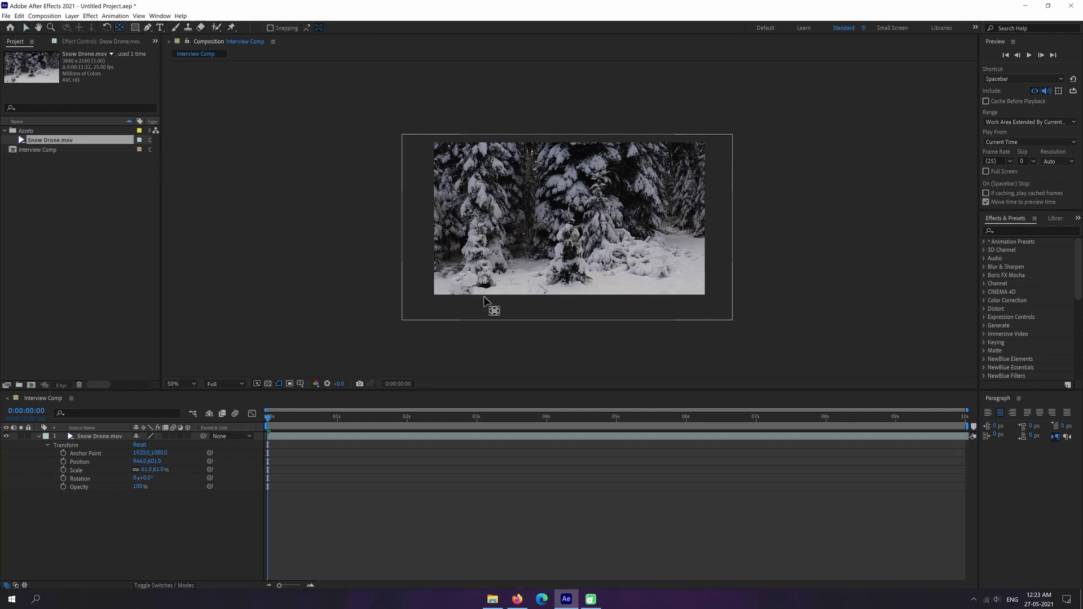
{"action": "left_click", "coordinate": [416, 278]}
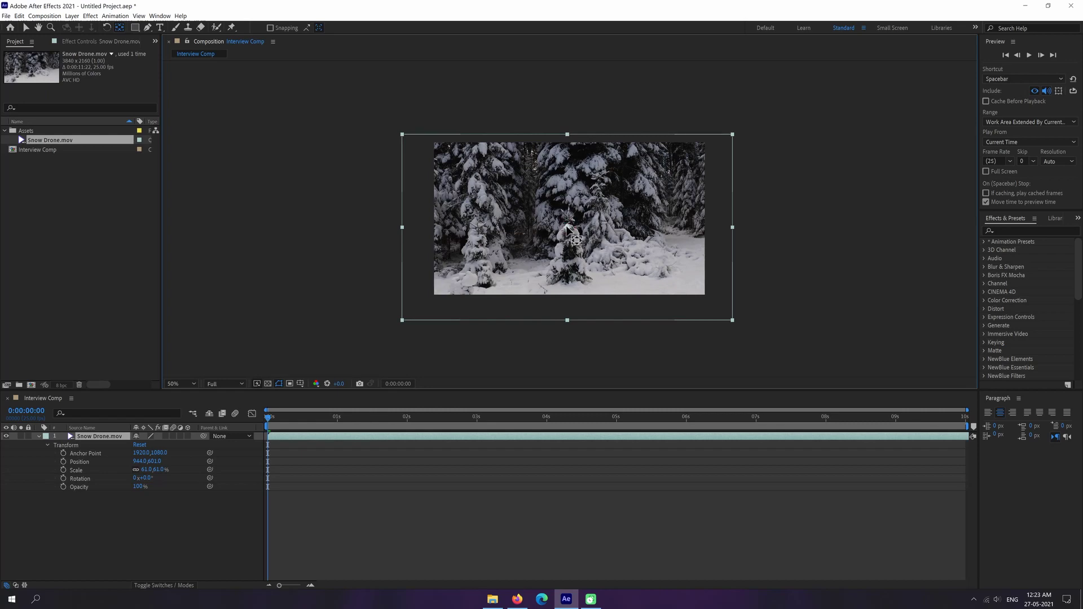
{"action": "left_click_drag", "start_coordinate": [566, 228], "coordinate": [433, 294]}
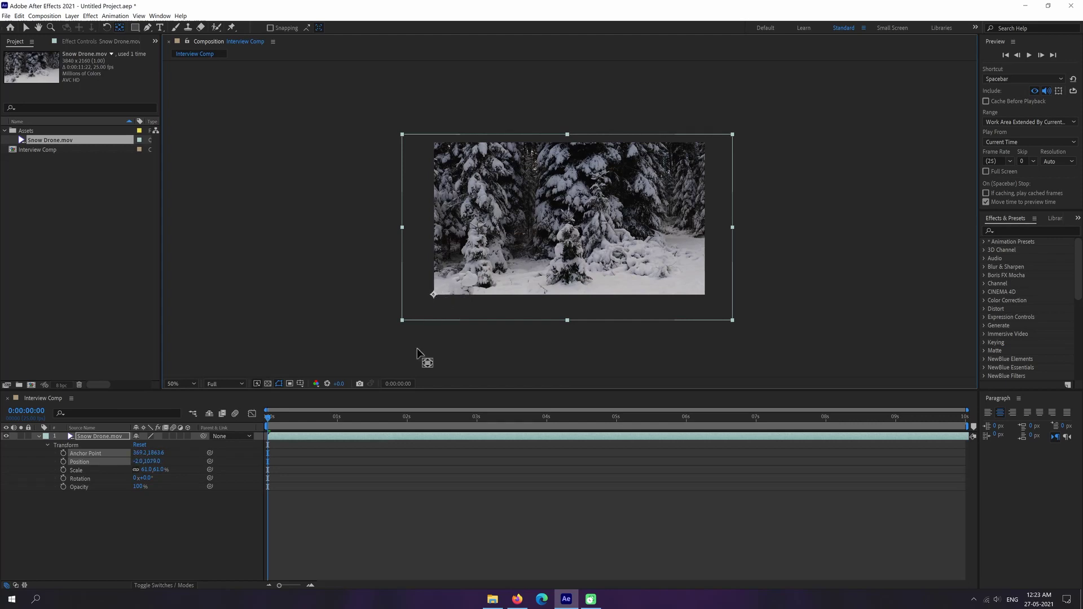
{"action": "mouse_move", "coordinate": [139, 470]}
{"action": "left_mouse_down"}
{"action": "mouse_move", "coordinate": [116, 469]}
{"action": "mouse_move", "coordinate": [140, 465]}
{"action": "left_mouse_up"}
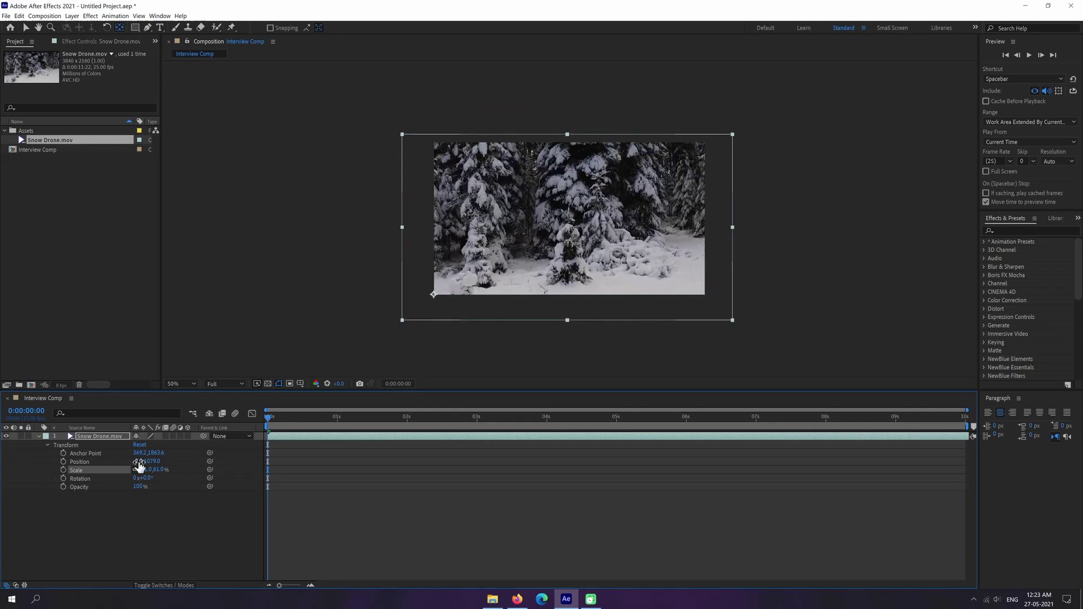
{"action": "key", "text": "ctrl+z"}
{"action": "key", "text": "ctrl+z"}
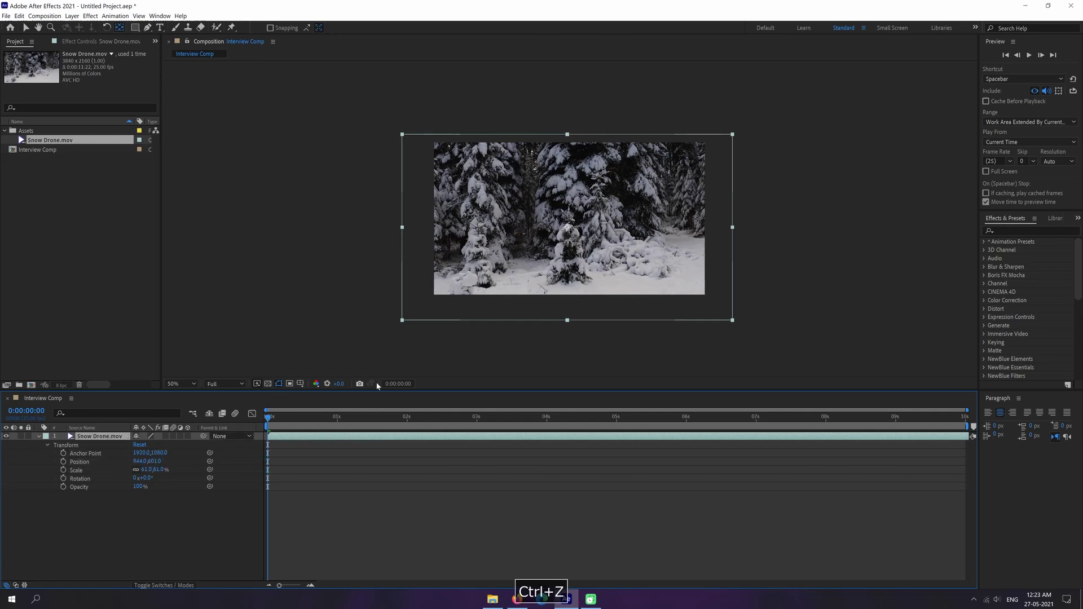
{"action": "key", "text": "v"}
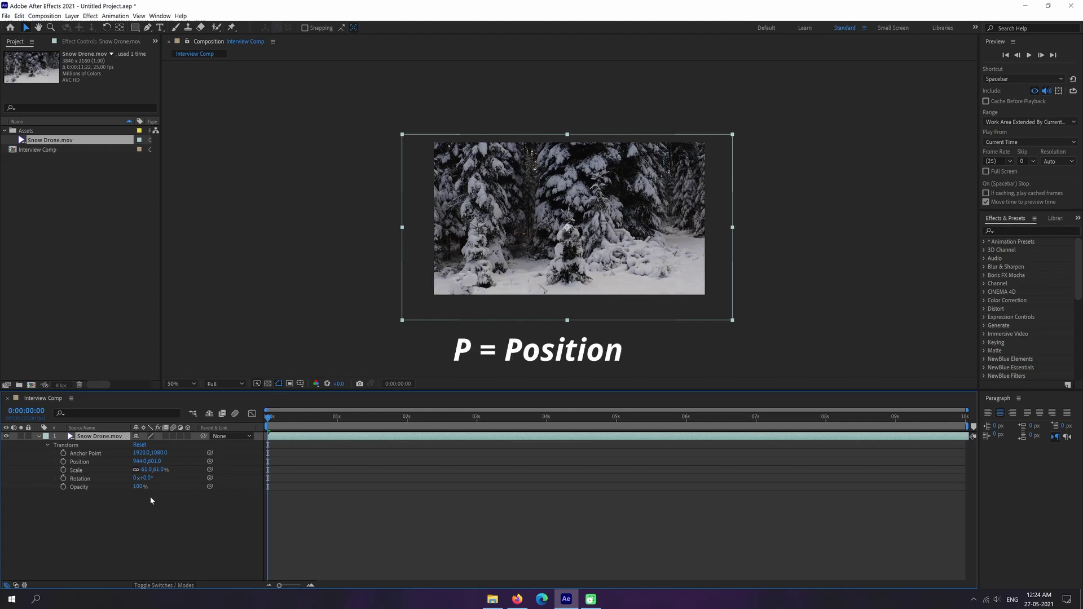
- Show the Snow Drone.mov layer's Position, Scale, Rotation and Opacity properties individually, one after another
{"action": "key", "text": "p"}
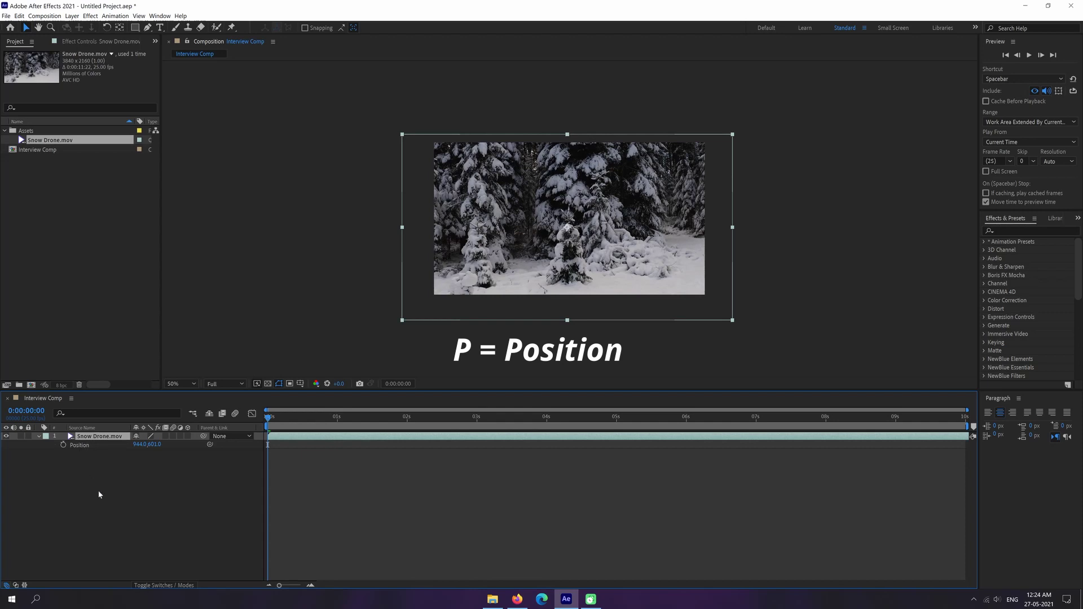
{"action": "key", "text": "s"}
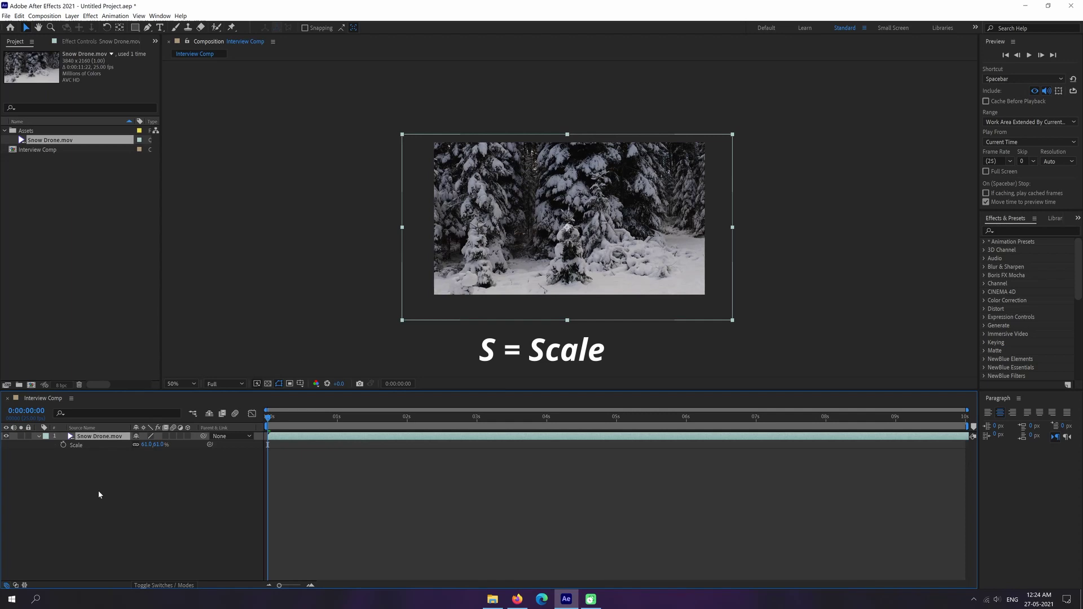
{"action": "key", "text": "r"}
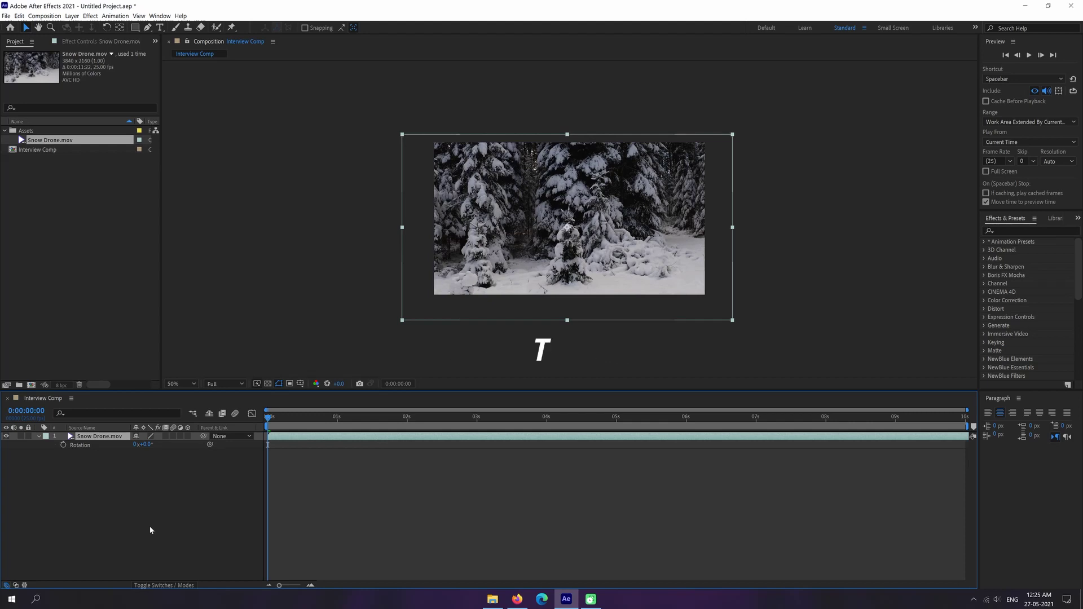
{"action": "key", "text": "t"}
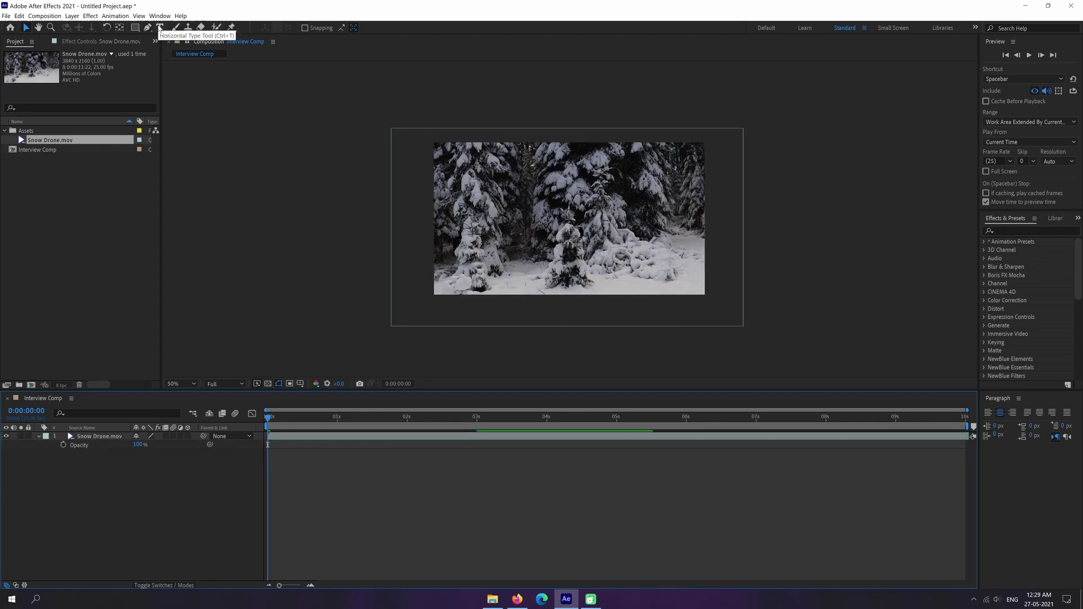
- Add a text layer reading "Snowfall" over the footage and move it to about the center of the frame
{"action": "left_click", "coordinate": [159, 28]}
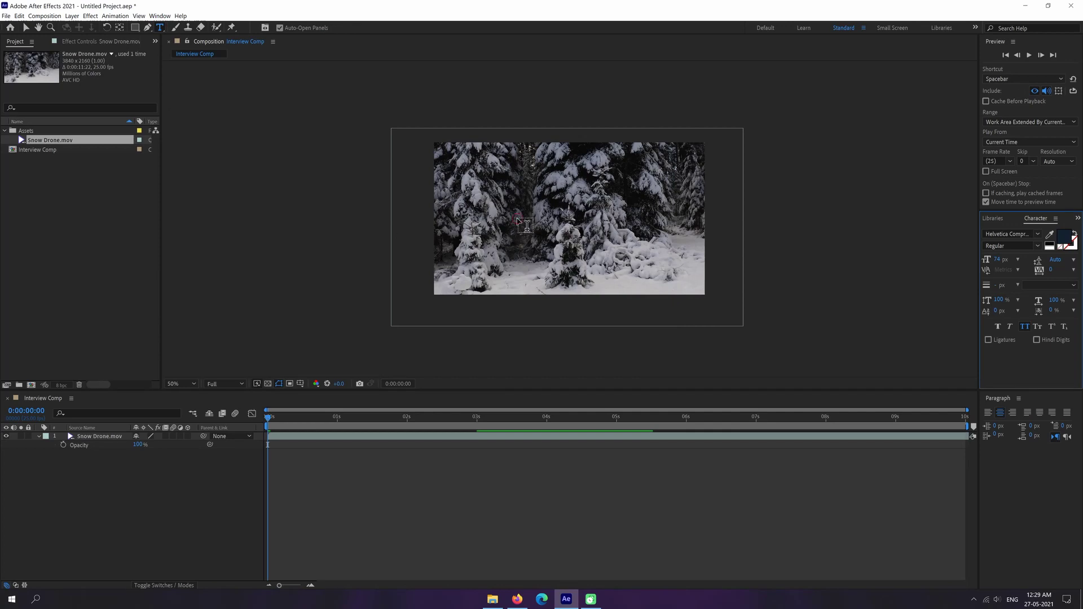
{"action": "left_click", "coordinate": [515, 219]}
{"action": "type", "text": "Snowf"}
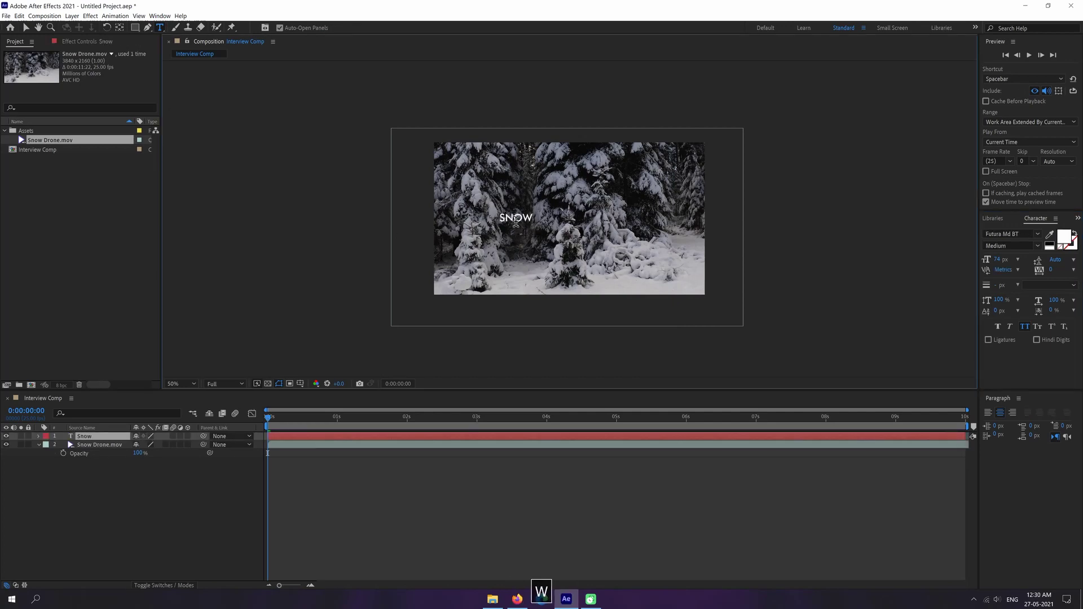
{"action": "type", "text": "all"}
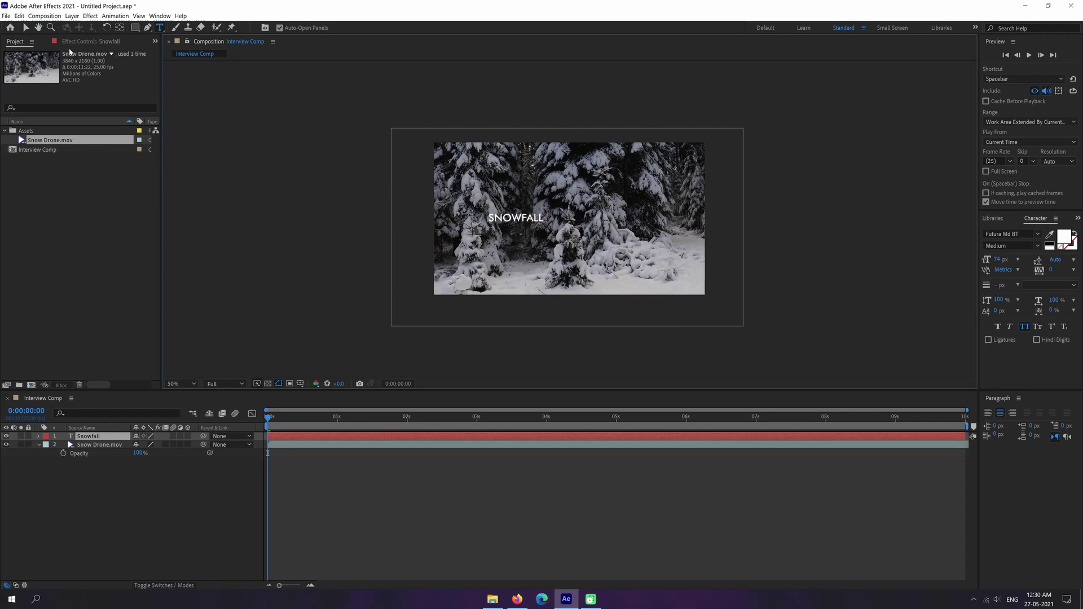
{"action": "left_click", "coordinate": [26, 28]}
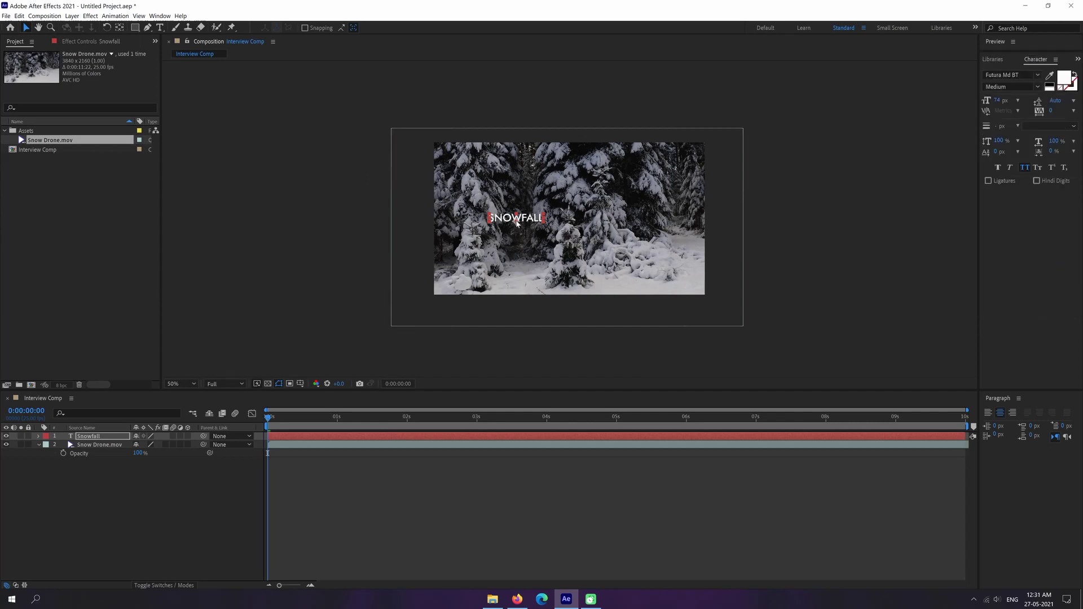
{"action": "left_click_drag", "start_coordinate": [525, 224], "coordinate": [568, 222]}
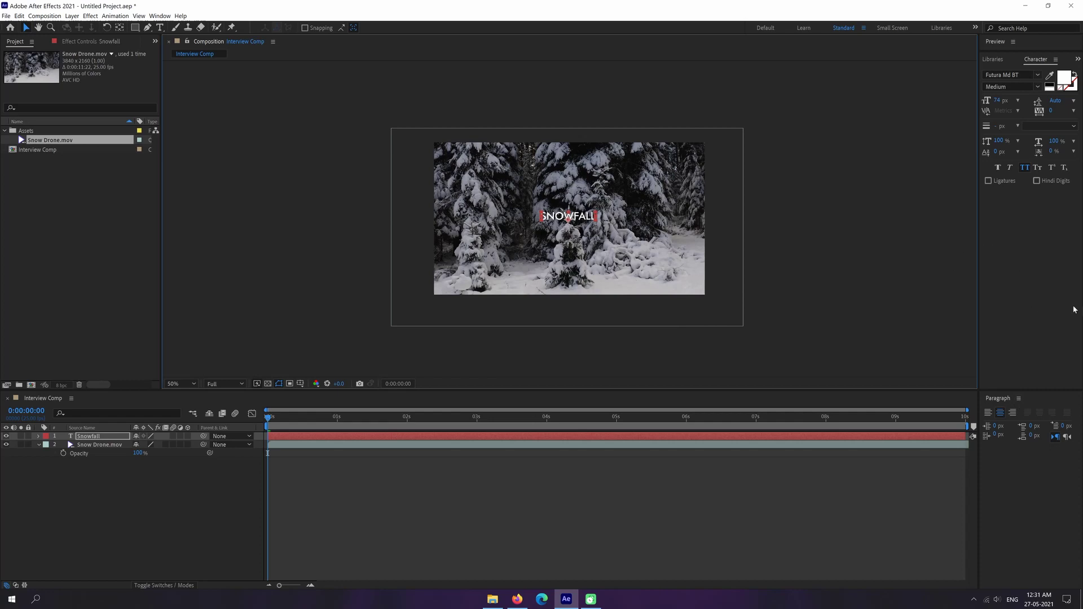
- Show the Align options, center the Snowfall text layer horizontally and vertically in the composition, and deselect it
{"action": "left_click", "coordinate": [159, 15]}
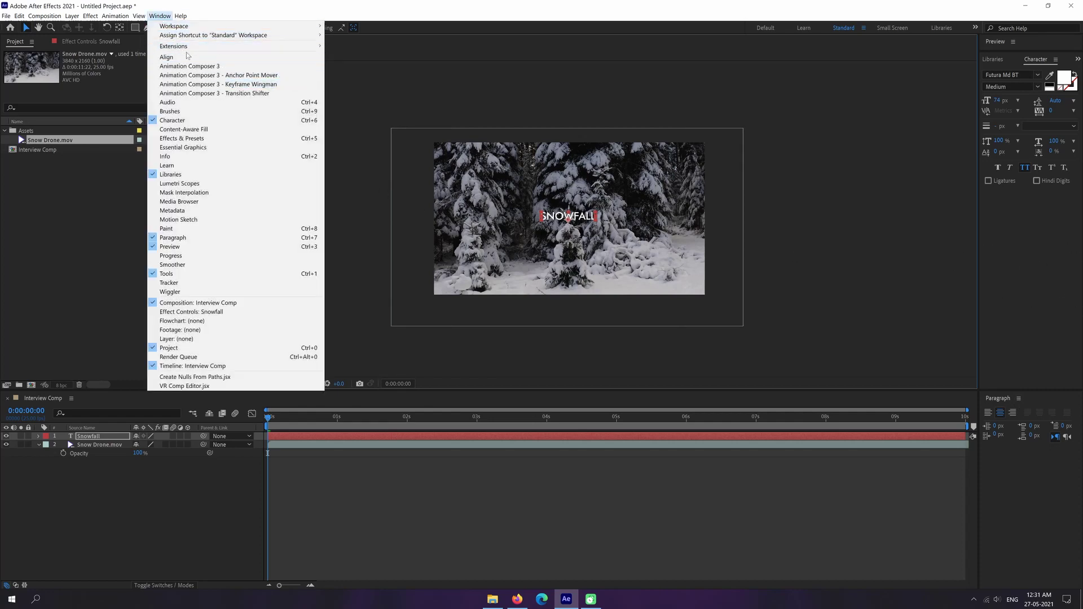
{"action": "left_click", "coordinate": [166, 57]}
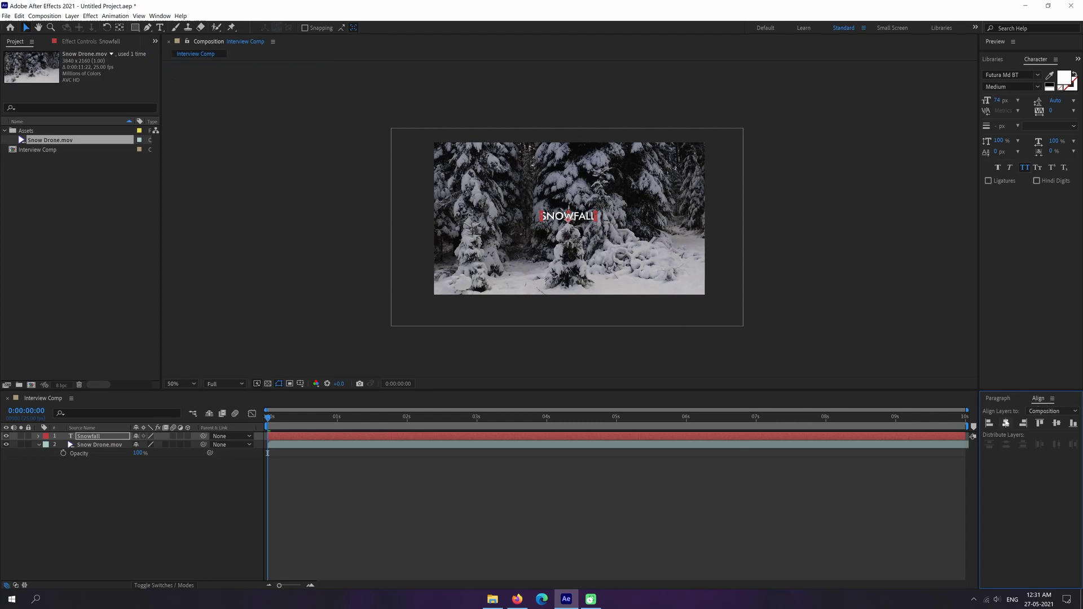
{"action": "left_click", "coordinate": [1006, 423]}
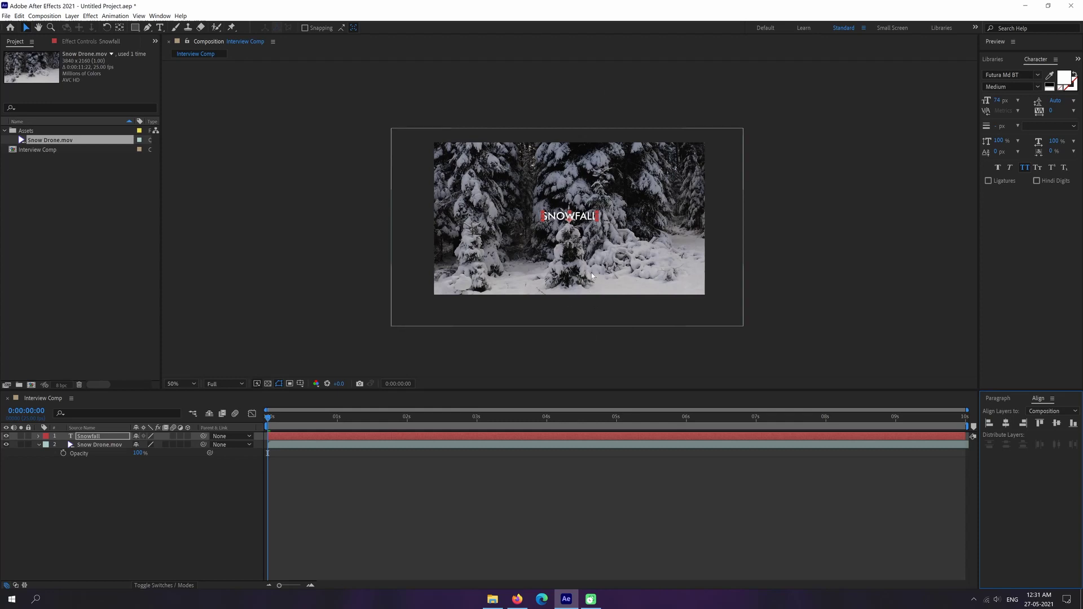
{"action": "left_click", "coordinate": [1056, 423]}
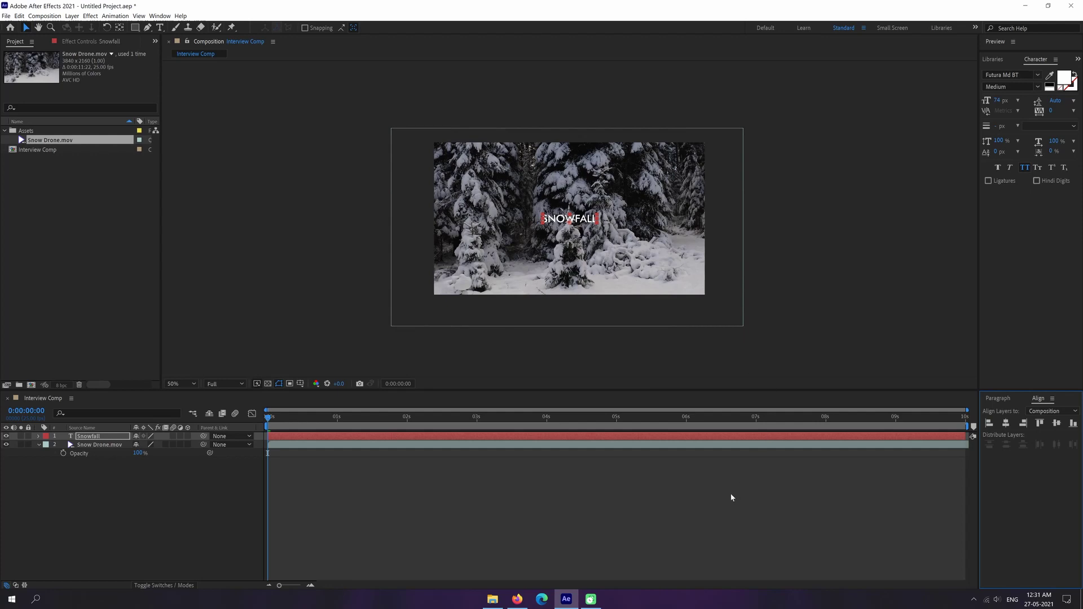
{"action": "left_click", "coordinate": [677, 545]}
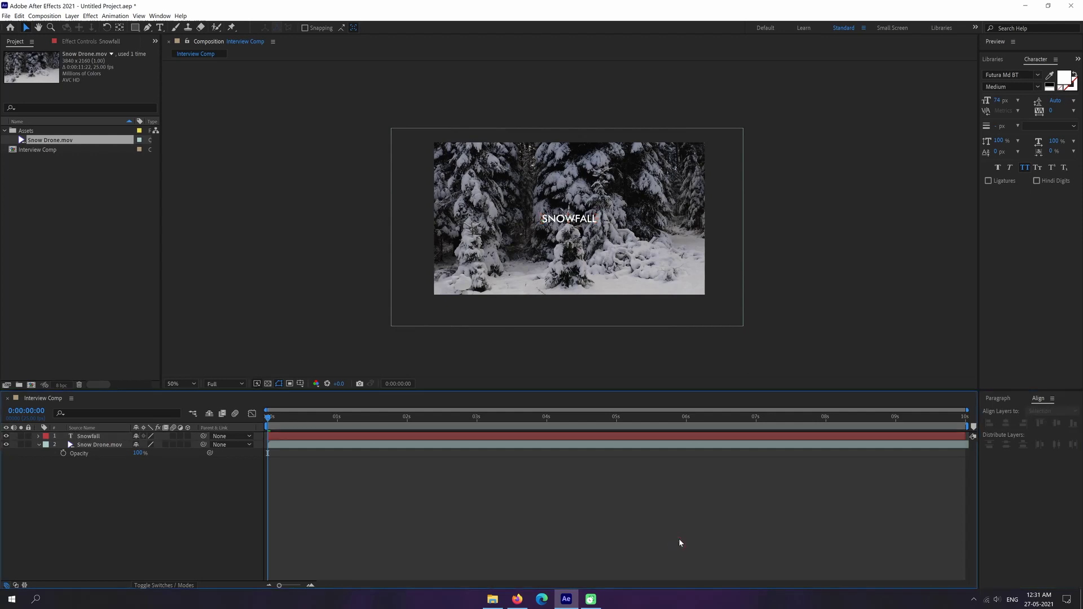
- Keyframe the Snowfall layer's Position at 1 second, and at 0 seconds raise it to a Y value of about 523
{"action": "left_click", "coordinate": [462, 437]}
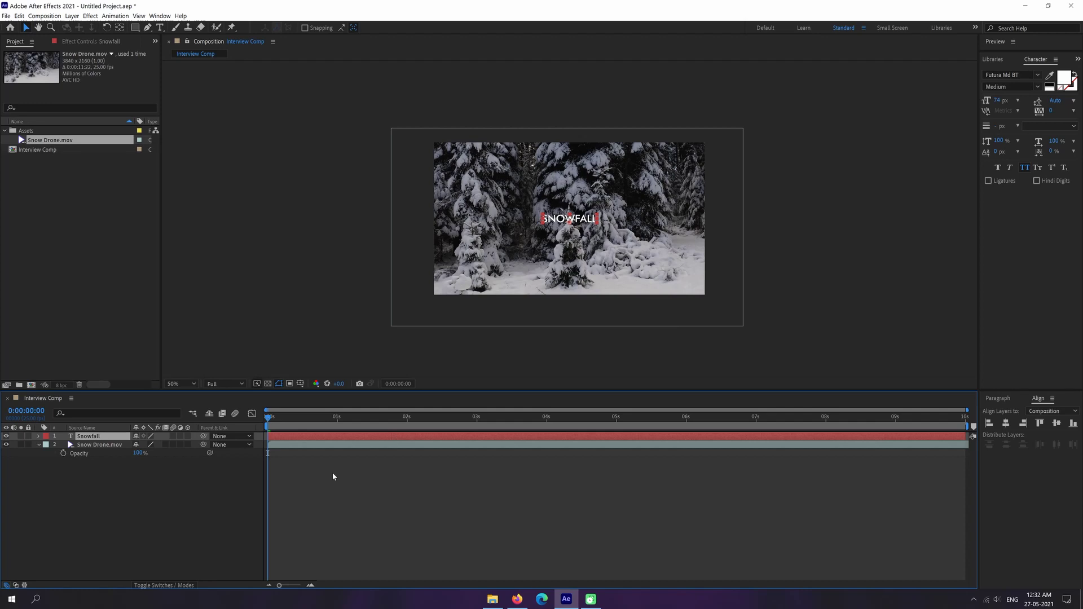
{"action": "key", "text": "p"}
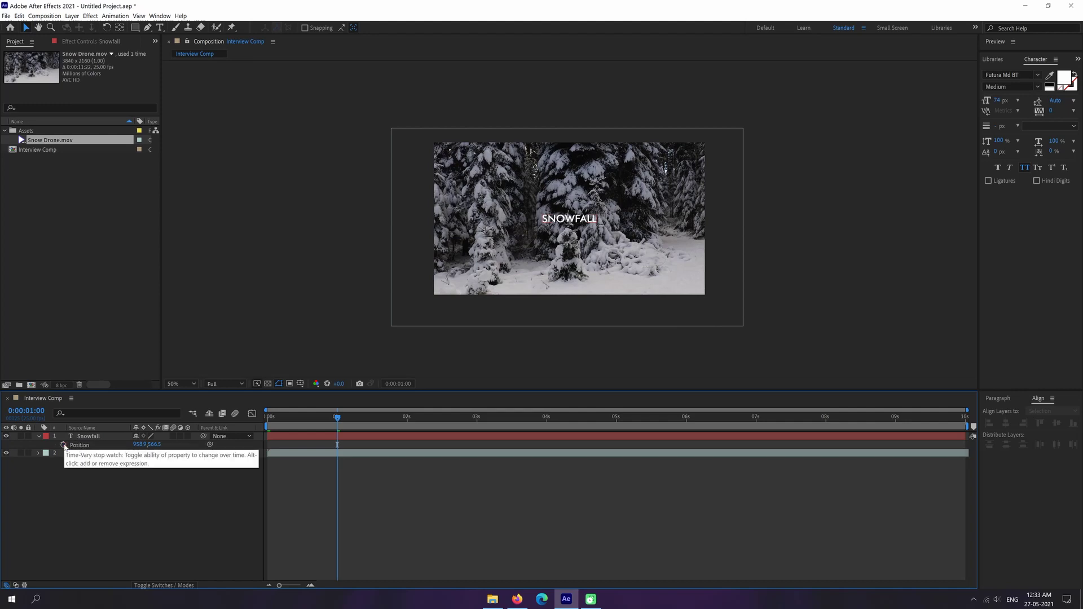
{"action": "left_click", "coordinate": [63, 445]}
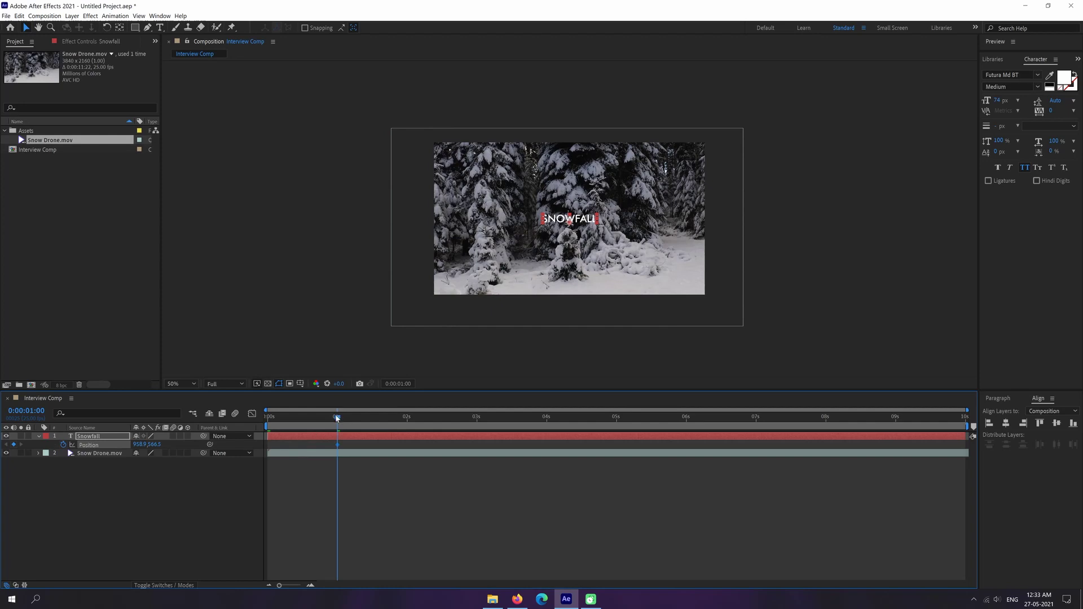
{"action": "left_click_drag", "start_coordinate": [337, 416], "coordinate": [263, 418]}
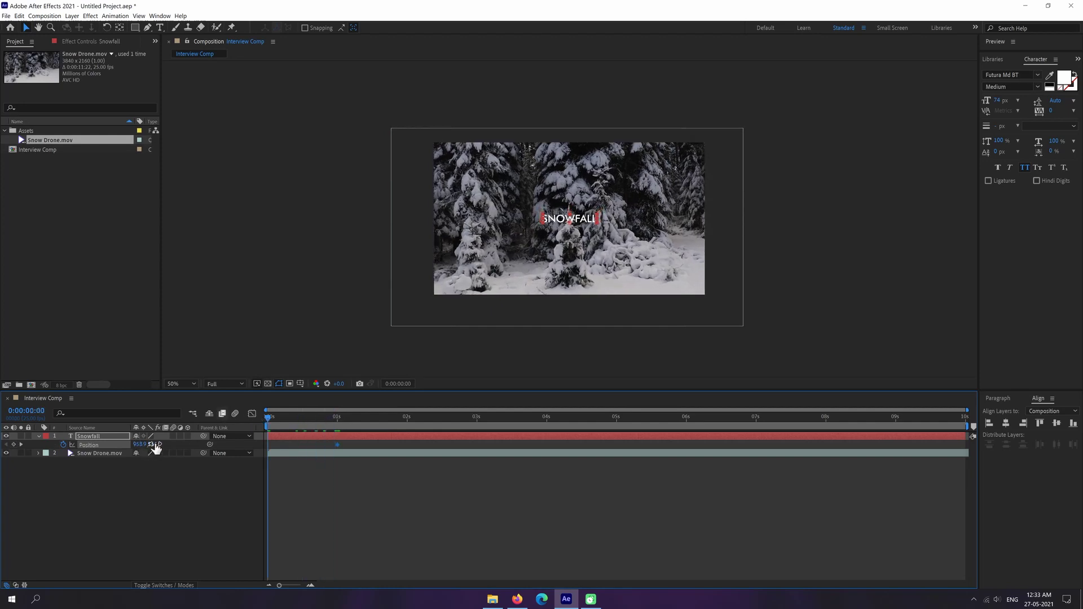
{"action": "left_click_drag", "start_coordinate": [156, 448], "coordinate": [133, 445]}
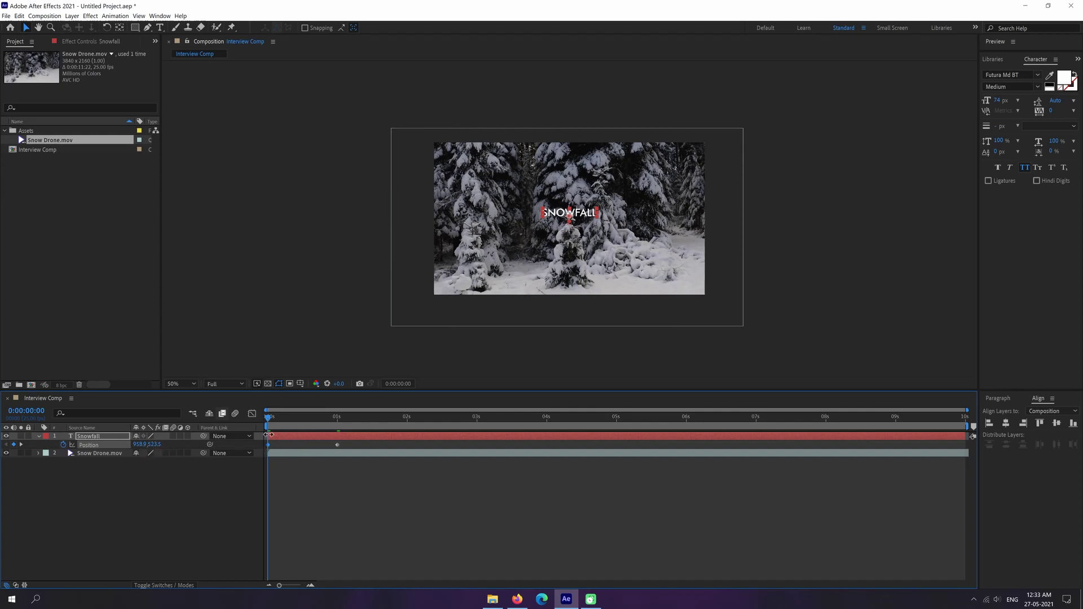
- Scrub and preview the Snowfall title's position animation, stop playback and return to the first frame
{"action": "left_click", "coordinate": [276, 418]}
{"action": "left_click_drag", "start_coordinate": [277, 418], "coordinate": [252, 432]}
{"action": "left_click", "coordinate": [520, 519]}
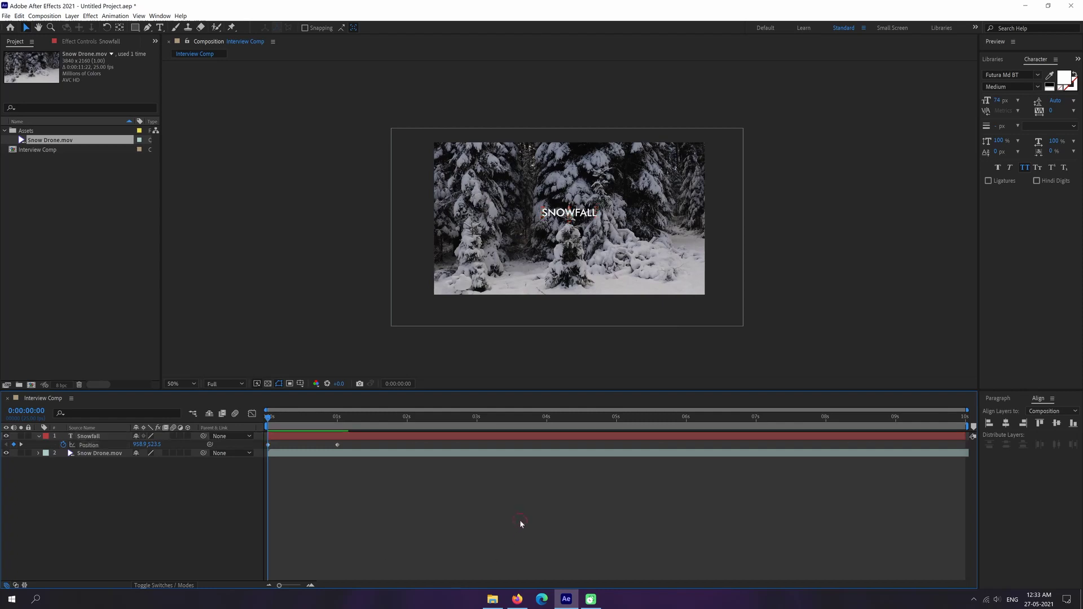
{"action": "key", "text": "KP_0"}
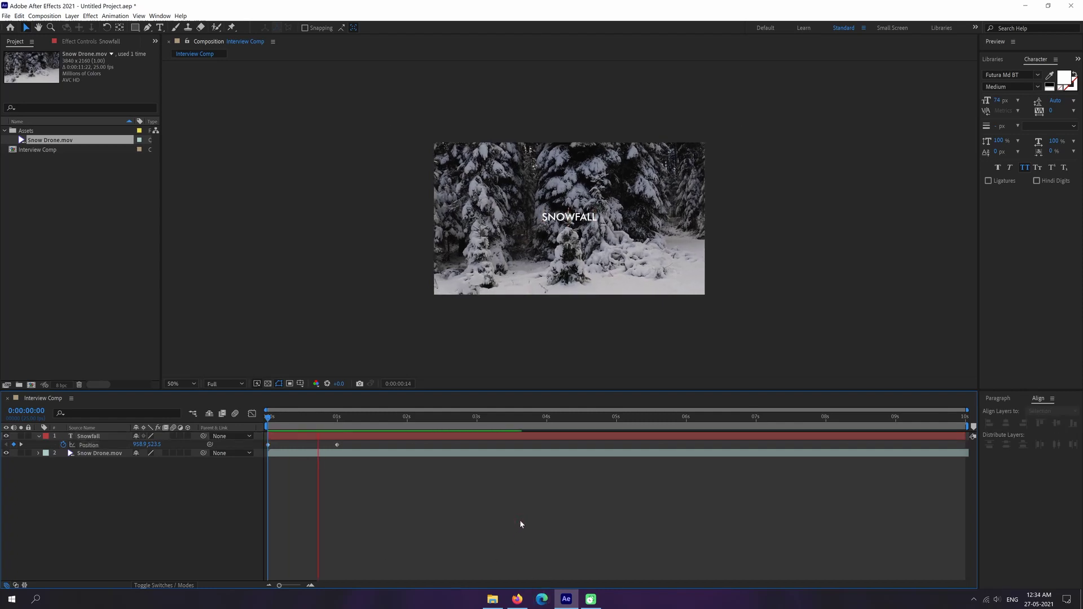
{"action": "key", "text": "space"}
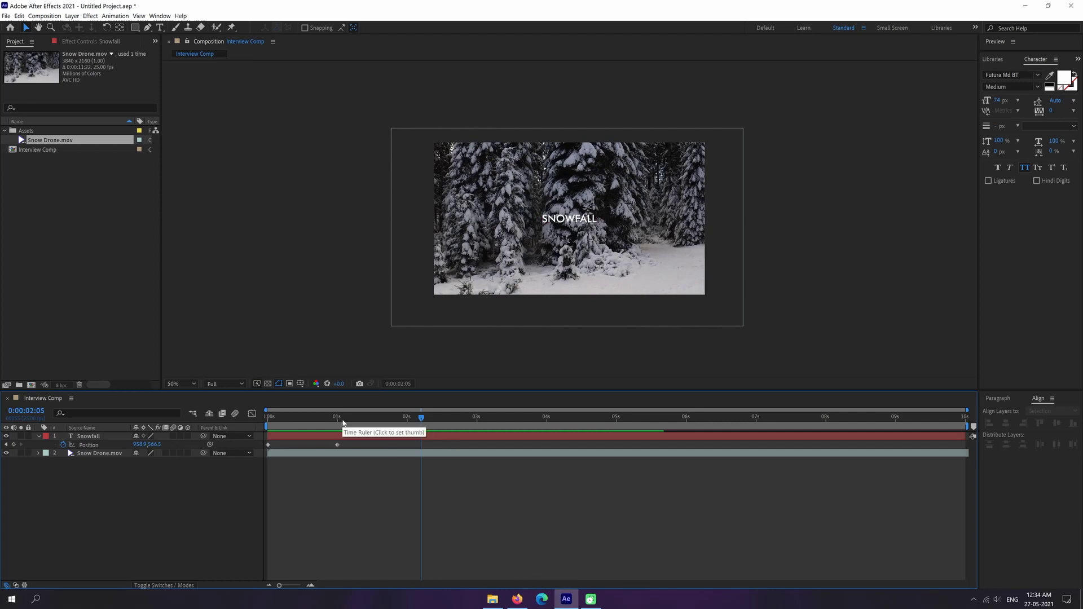
{"action": "left_click_drag", "start_coordinate": [336, 423], "coordinate": [251, 424]}
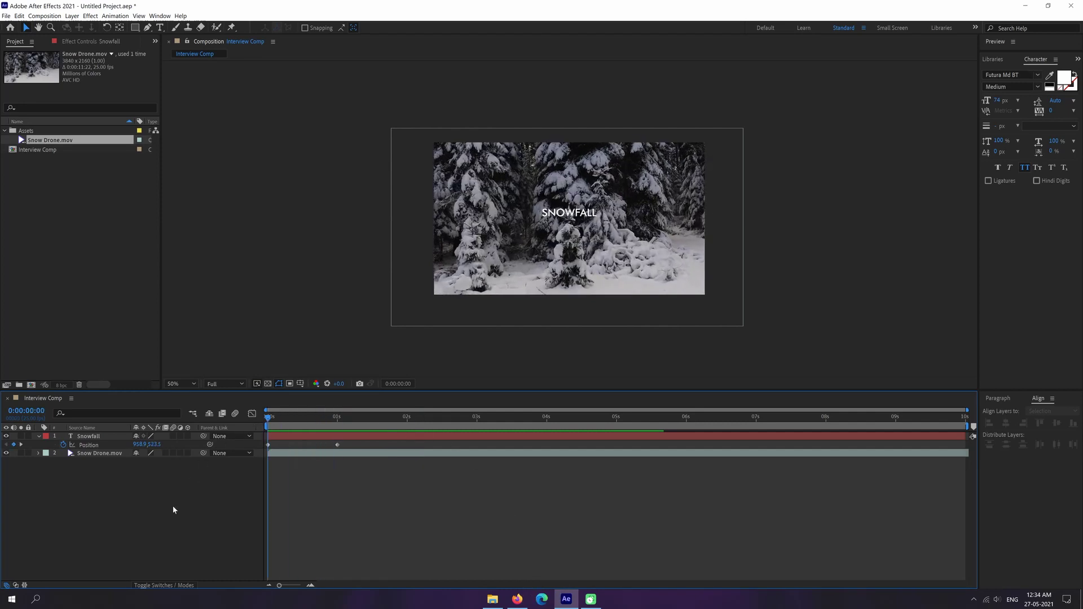
- Show the Snowfall layer's Opacity alongside Position and keyframe it at 100% at 1 second and 0% at 0 seconds
{"action": "left_click", "coordinate": [91, 437]}
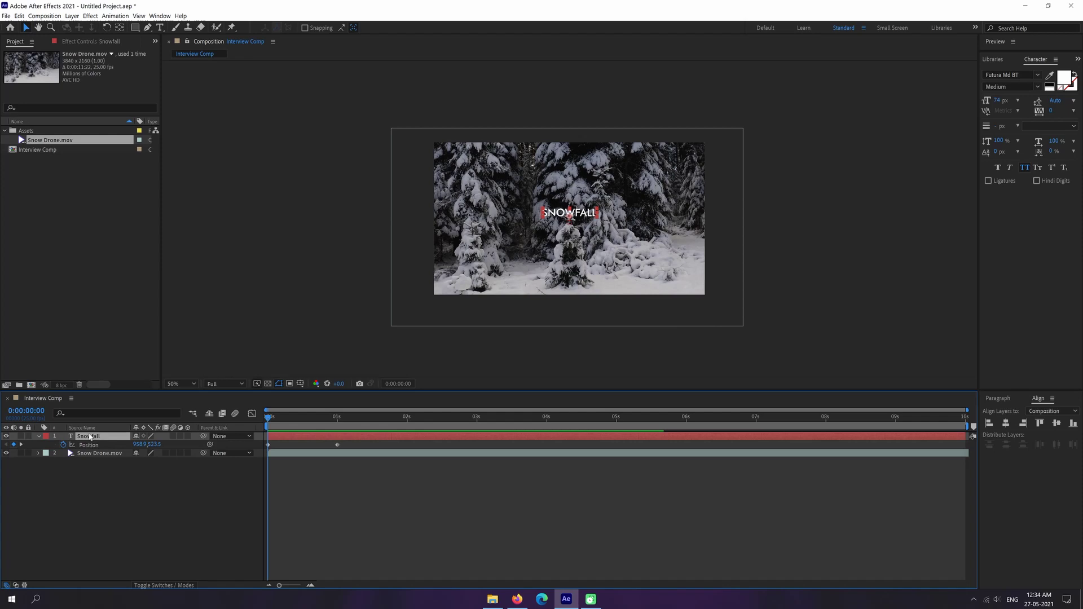
{"action": "key", "text": "shift+t"}
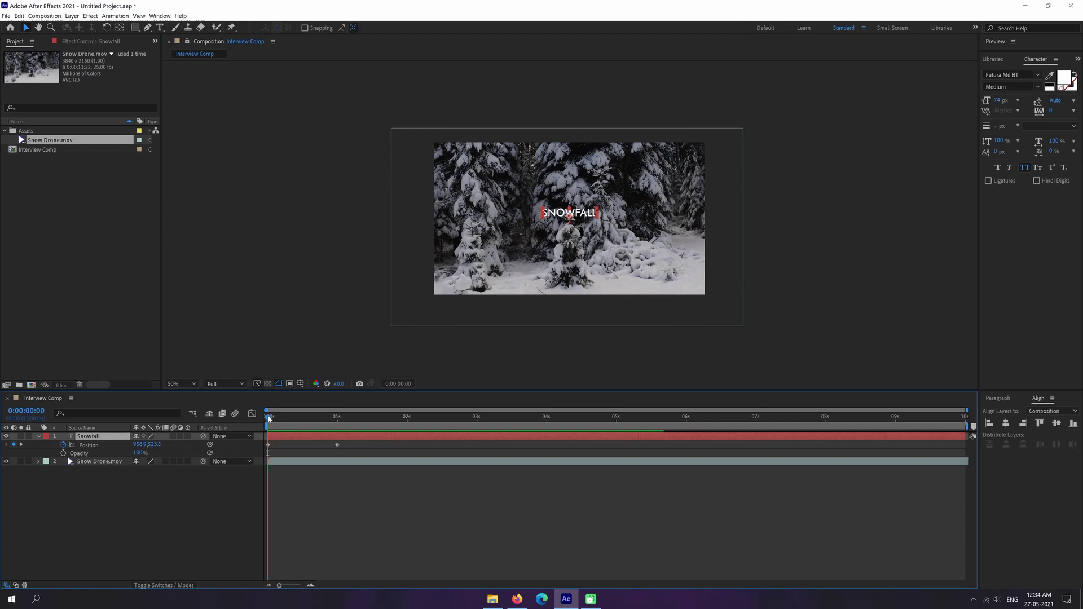
{"action": "left_click_drag", "start_coordinate": [269, 418], "coordinate": [338, 435]}
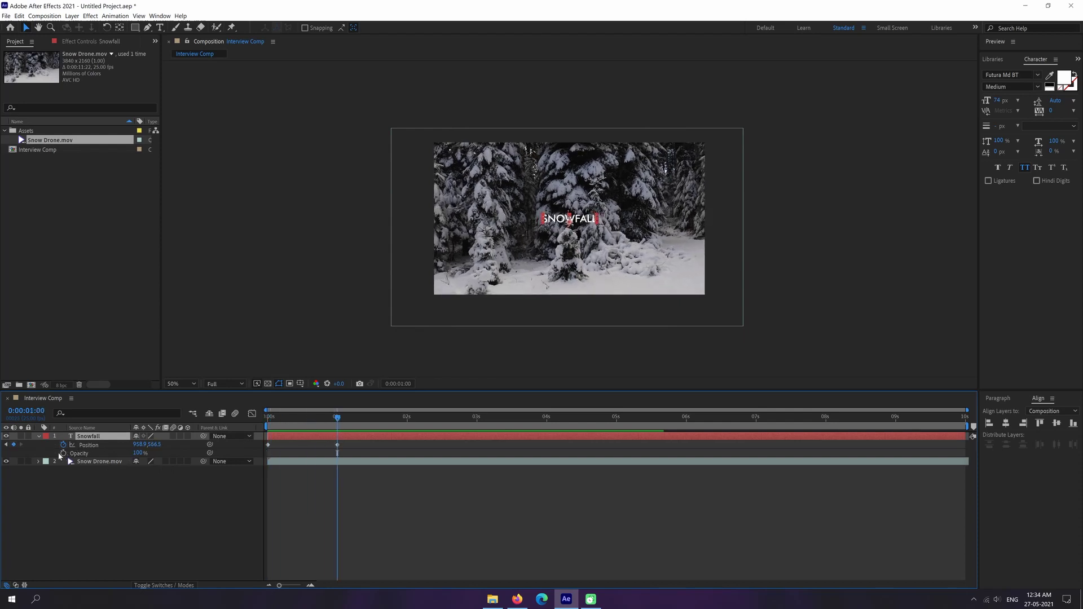
{"action": "left_click", "coordinate": [63, 453]}
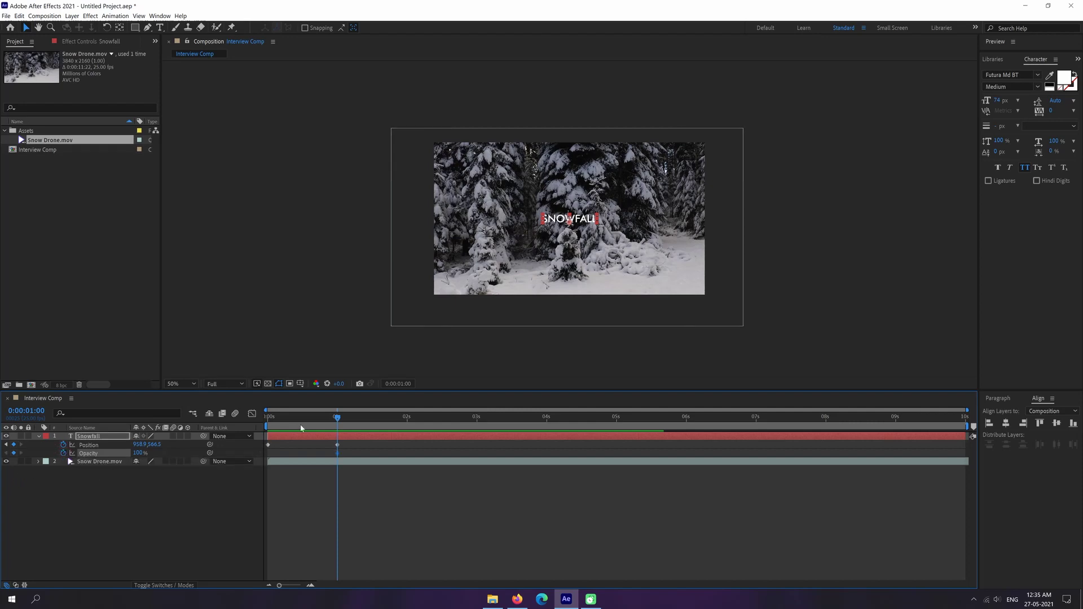
{"action": "left_click_drag", "start_coordinate": [340, 423], "coordinate": [267, 421]}
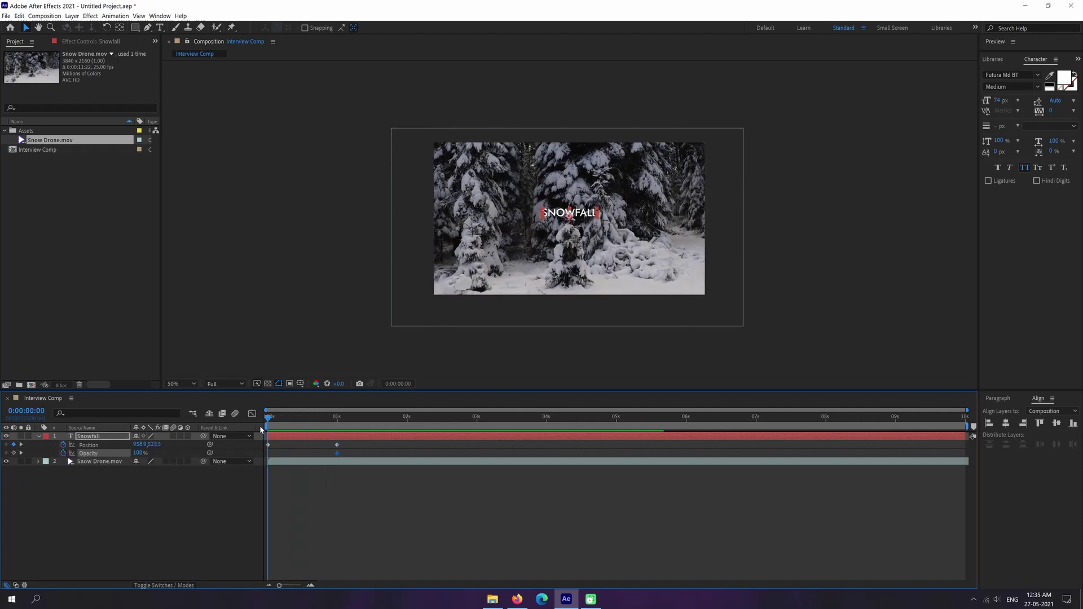
{"action": "left_click_drag", "start_coordinate": [138, 453], "coordinate": [53, 459]}
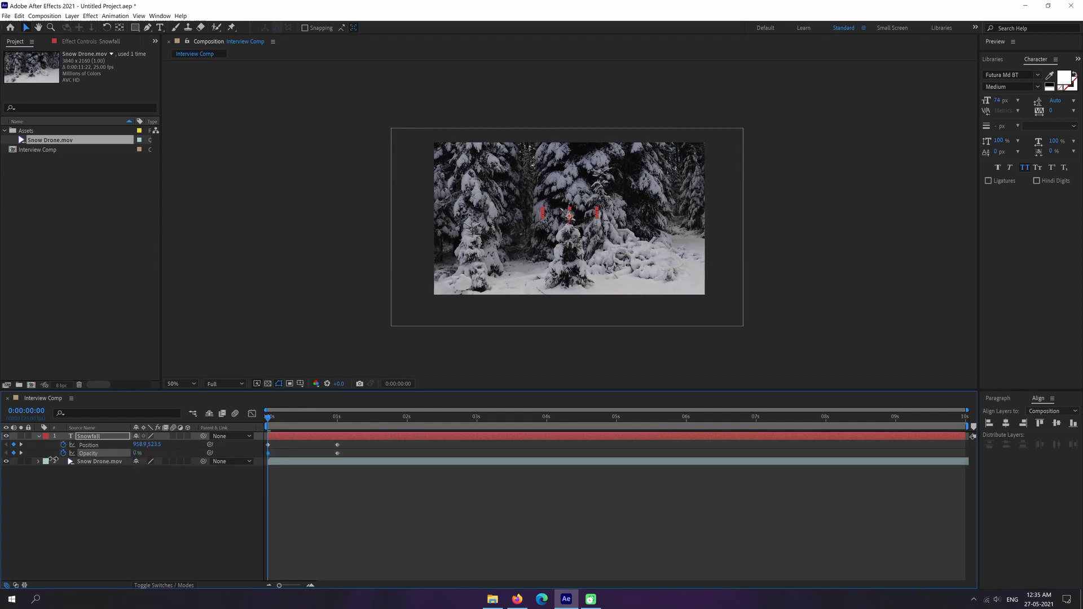
- Deselect the Snowfall layer, preview its combined movement and fade-in, and stop playback
{"action": "left_click", "coordinate": [444, 542]}
{"action": "key", "text": "space"}
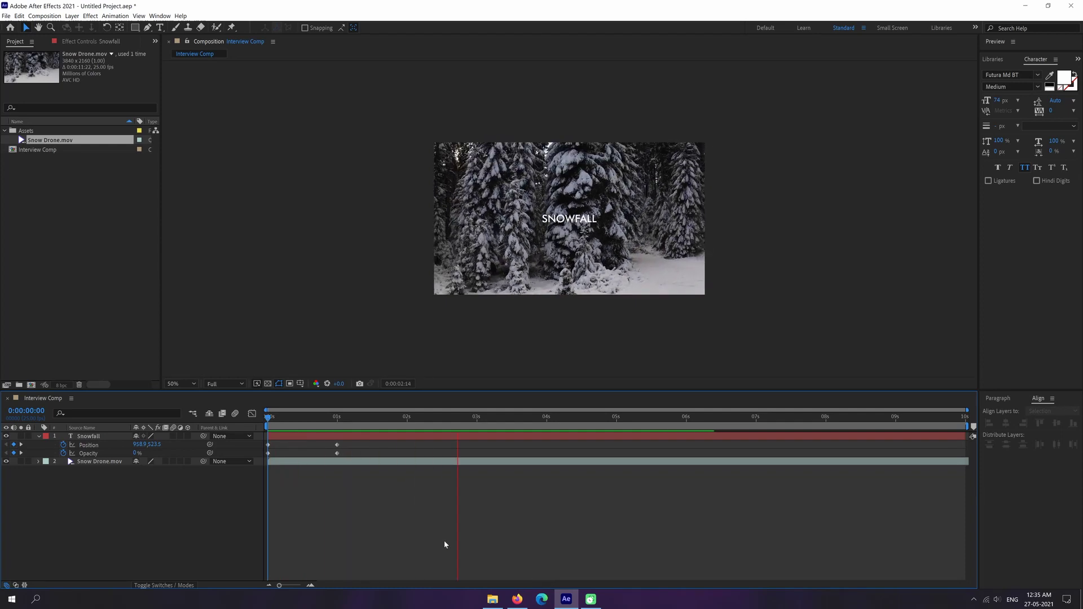
{"action": "key", "text": "space"}
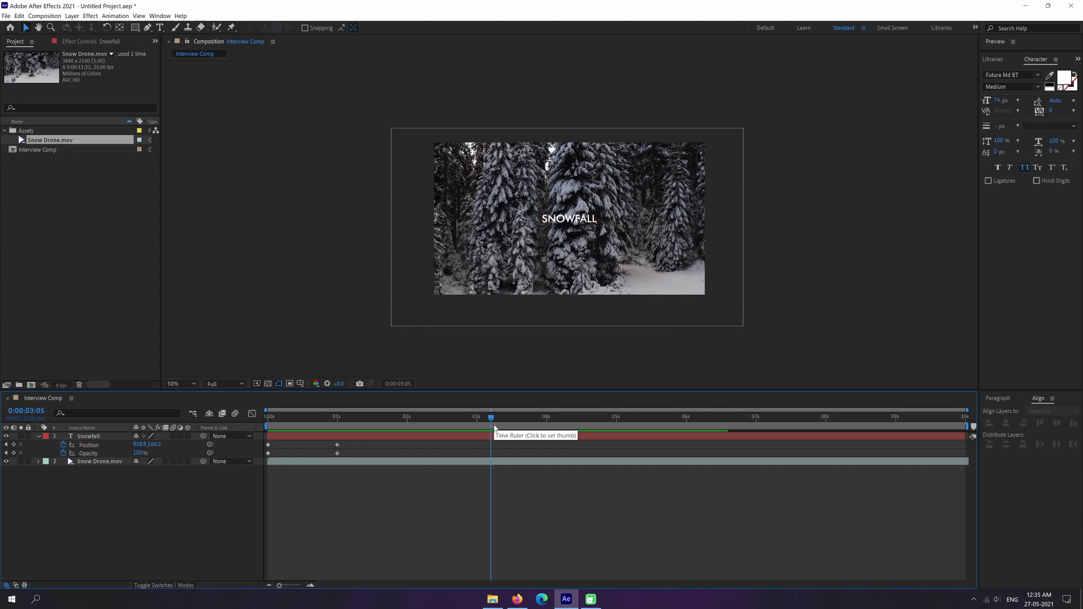
- Move the Snowfall layer's 1-second Position and Opacity keyframes to 3 seconds and preview the slower animation
{"action": "mouse_move", "coordinate": [478, 420]}
{"action": "left_mouse_down"}
{"action": "mouse_move", "coordinate": [209, 418]}
{"action": "mouse_move", "coordinate": [477, 430]}
{"action": "left_mouse_up"}
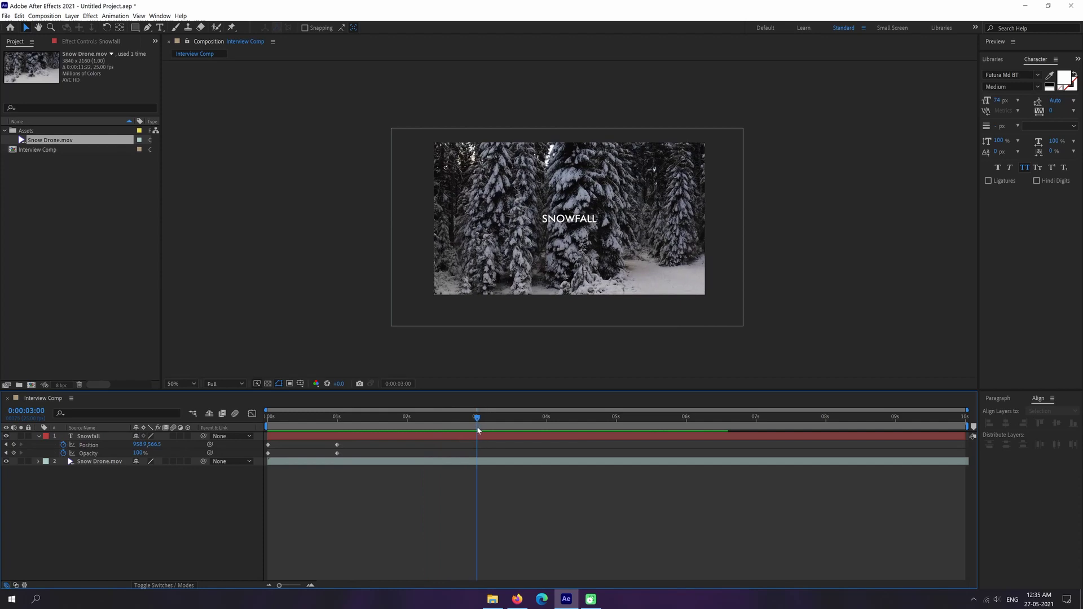
{"action": "left_click_drag", "start_coordinate": [350, 445], "coordinate": [479, 462]}
{"action": "left_click", "coordinate": [618, 526]}
{"action": "key", "text": "space"}
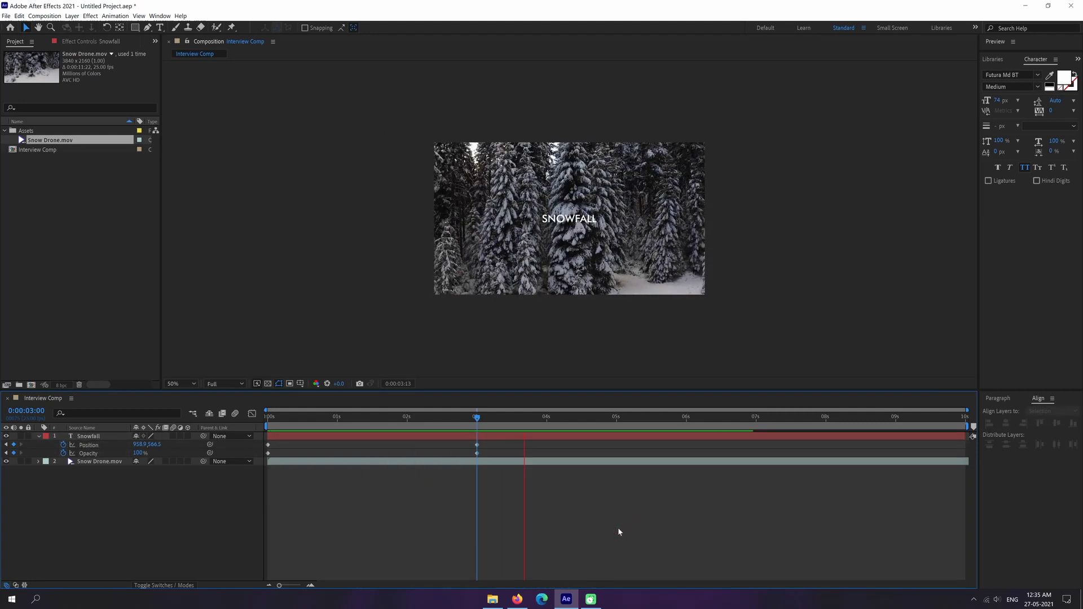
{"action": "key", "text": "space"}
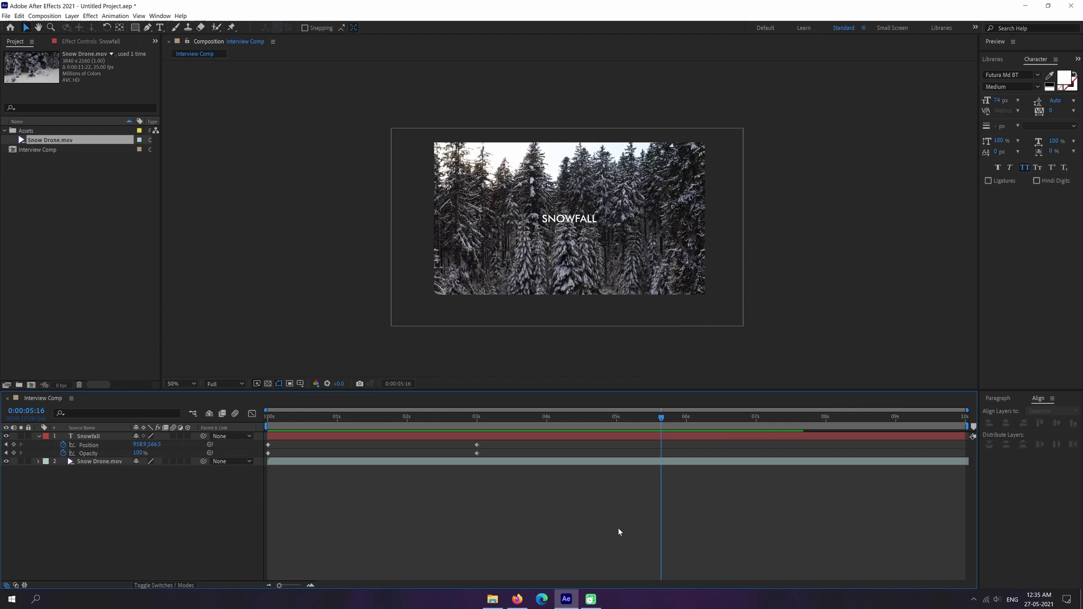
{"action": "left_click", "coordinate": [522, 426]}
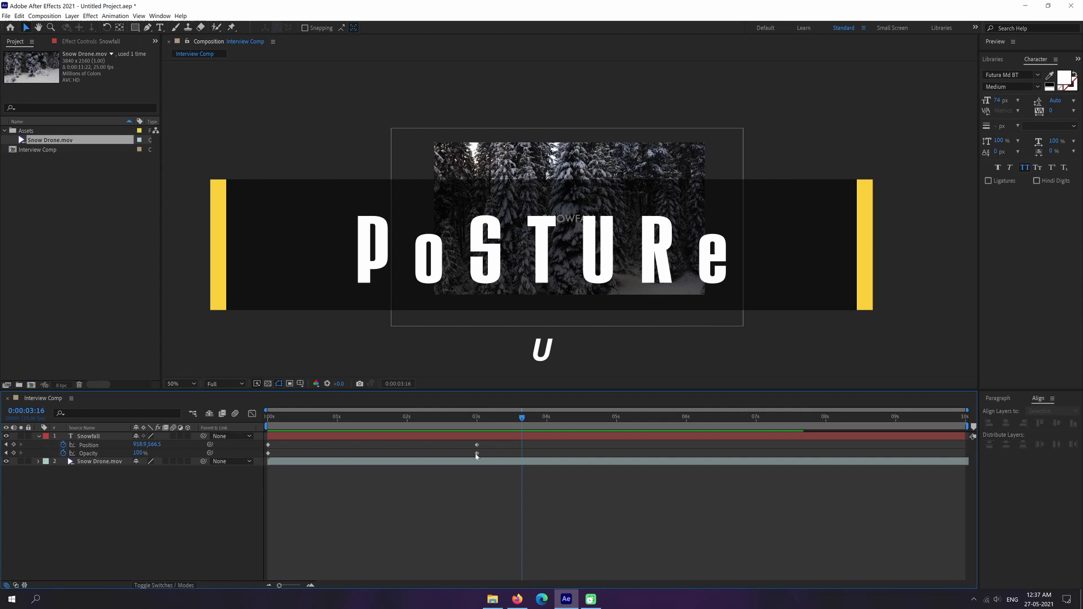
- Hide the Snowfall layer's keyframed properties and reveal them again
{"action": "left_click", "coordinate": [455, 436]}
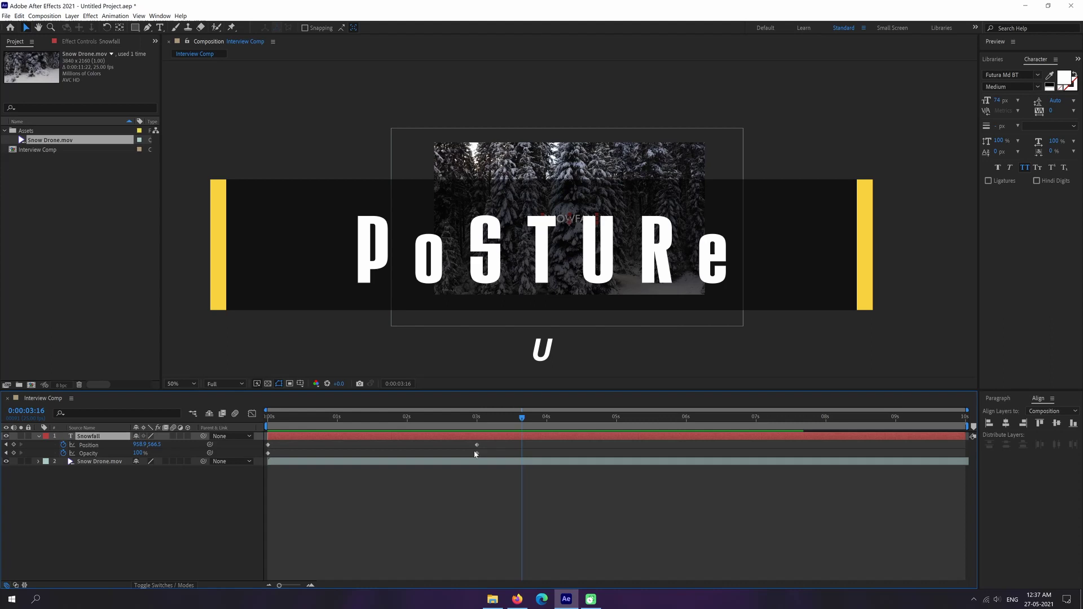
{"action": "key", "text": "u"}
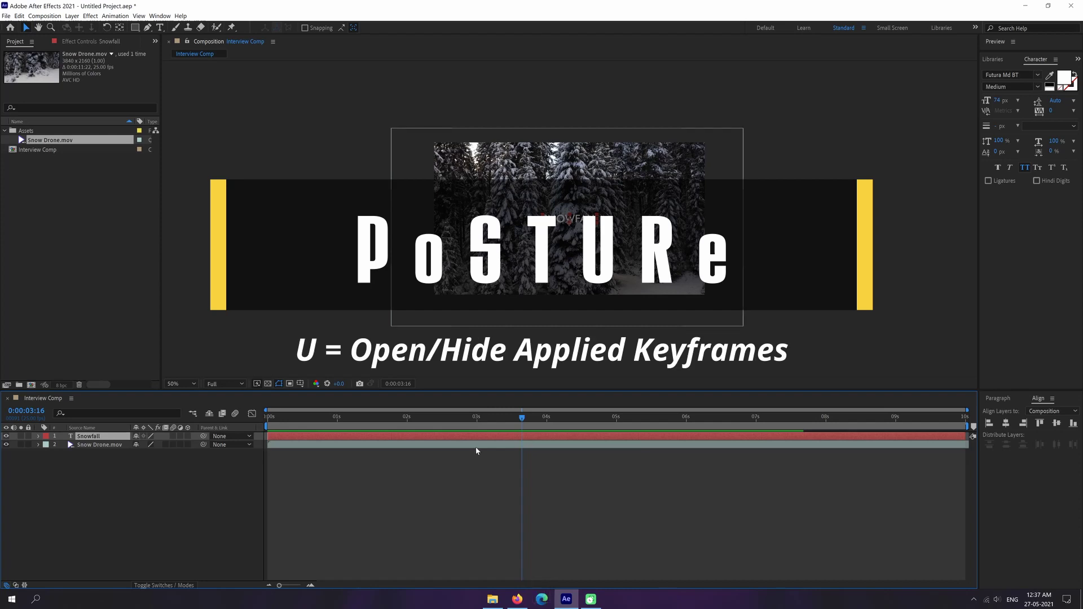
{"action": "key", "text": "u"}
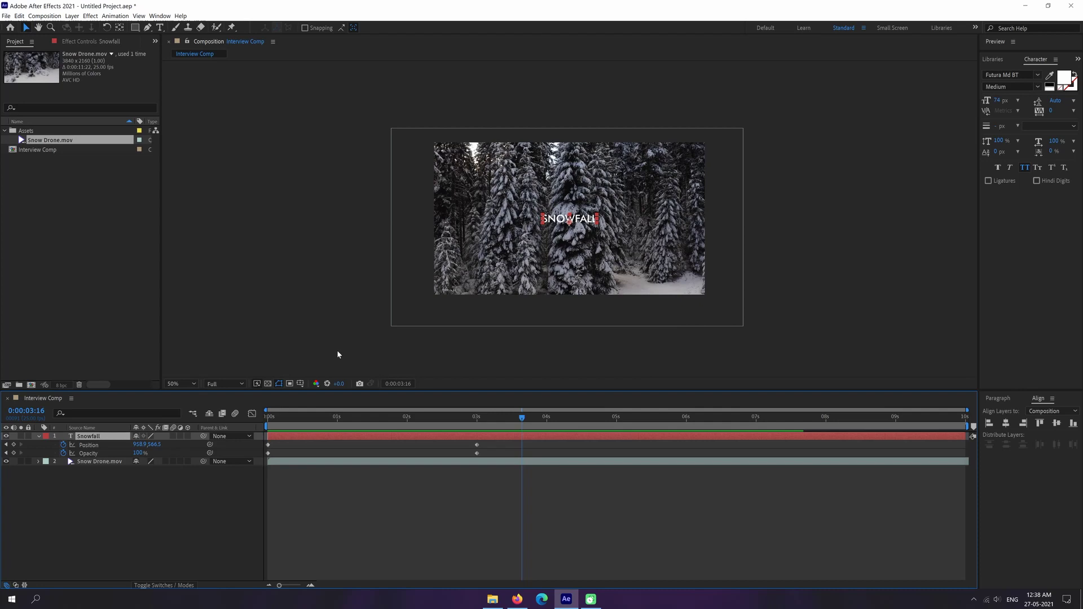
- Set the composition preview resolution to Quarter and inspect the image quality up close
{"action": "left_click", "coordinate": [224, 386]}
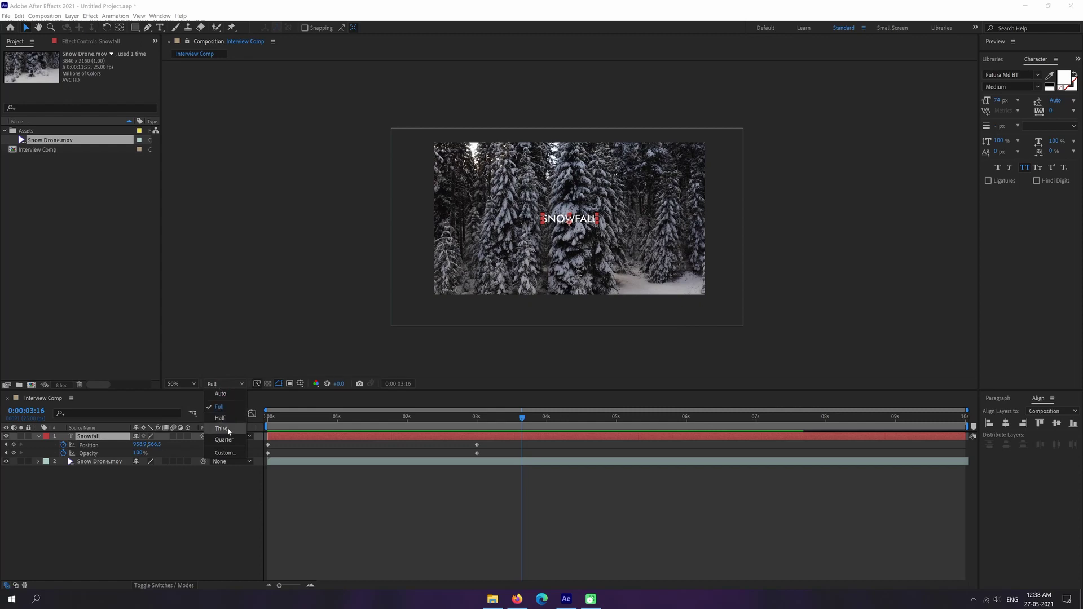
{"action": "left_click", "coordinate": [219, 442]}
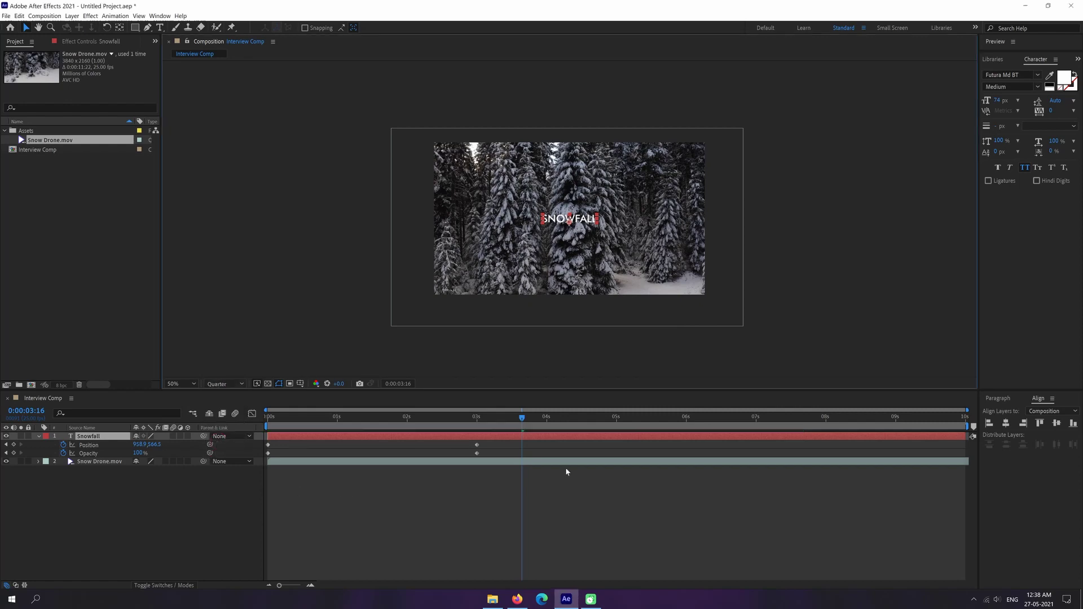
{"action": "scroll", "coordinate": [615, 244], "scroll_direction": "up", "scroll_amount": 1}
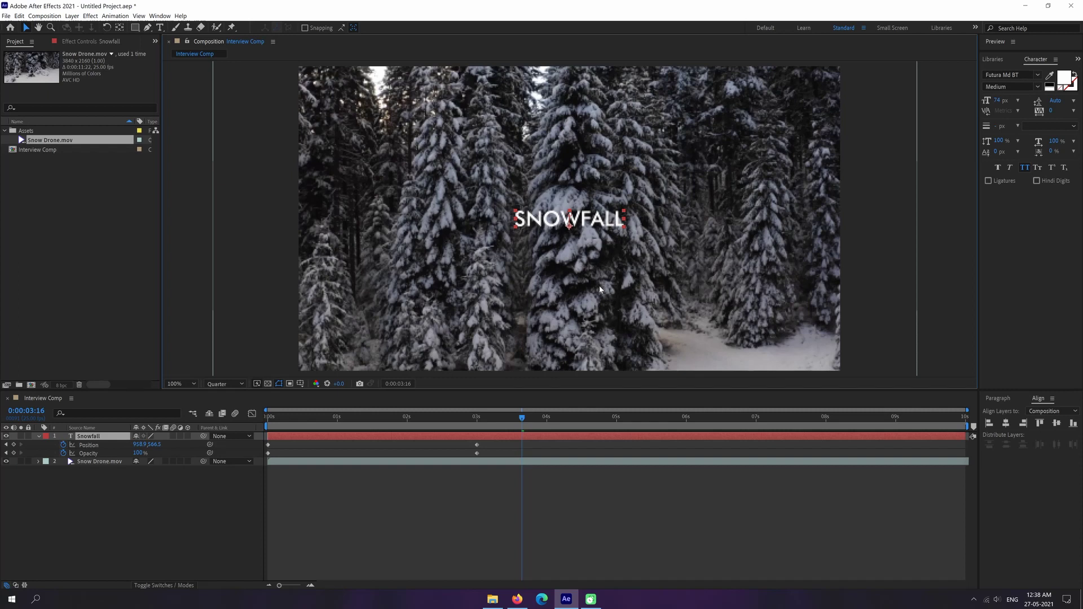
{"action": "scroll", "coordinate": [599, 286], "scroll_direction": "down", "scroll_amount": 1}
- Raise the Snowfall layer's Position keyframe at 0 seconds to a Y value of about 221 and preview the animation
{"action": "left_click_drag", "start_coordinate": [478, 418], "coordinate": [476, 447]}
{"action": "key", "text": "Home"}
{"action": "left_click", "coordinate": [107, 445]}
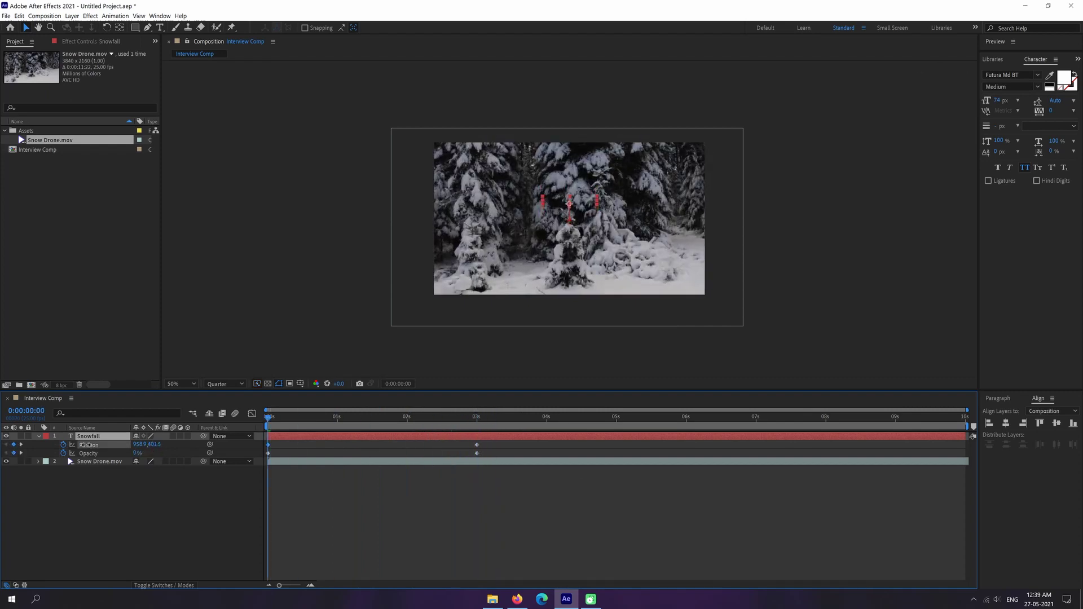
{"action": "left_click_drag", "start_coordinate": [7, 443], "coordinate": [6, 443]}
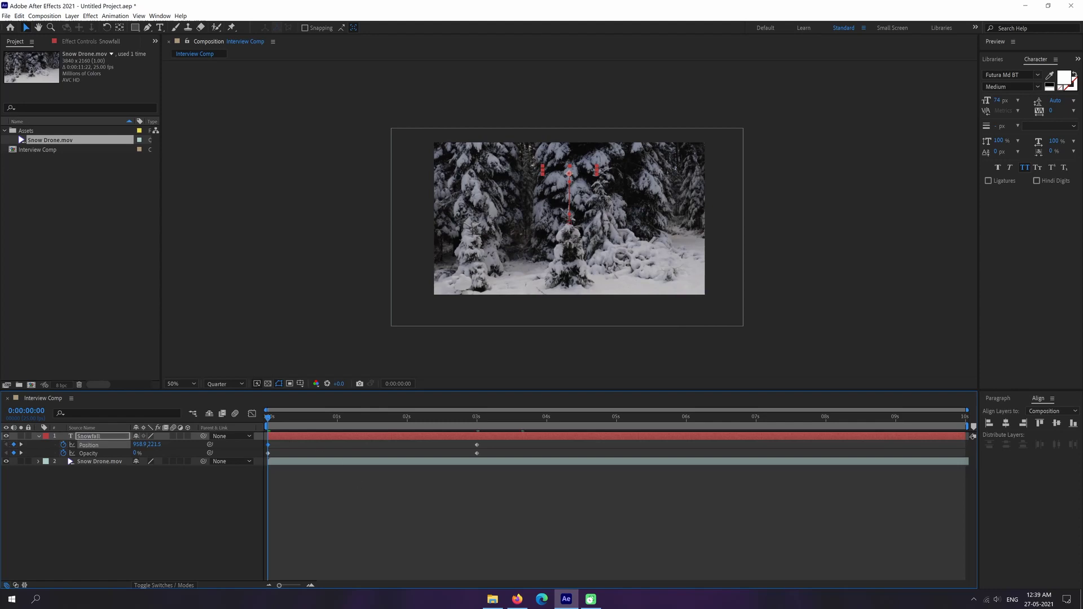
{"action": "key", "text": "0"}
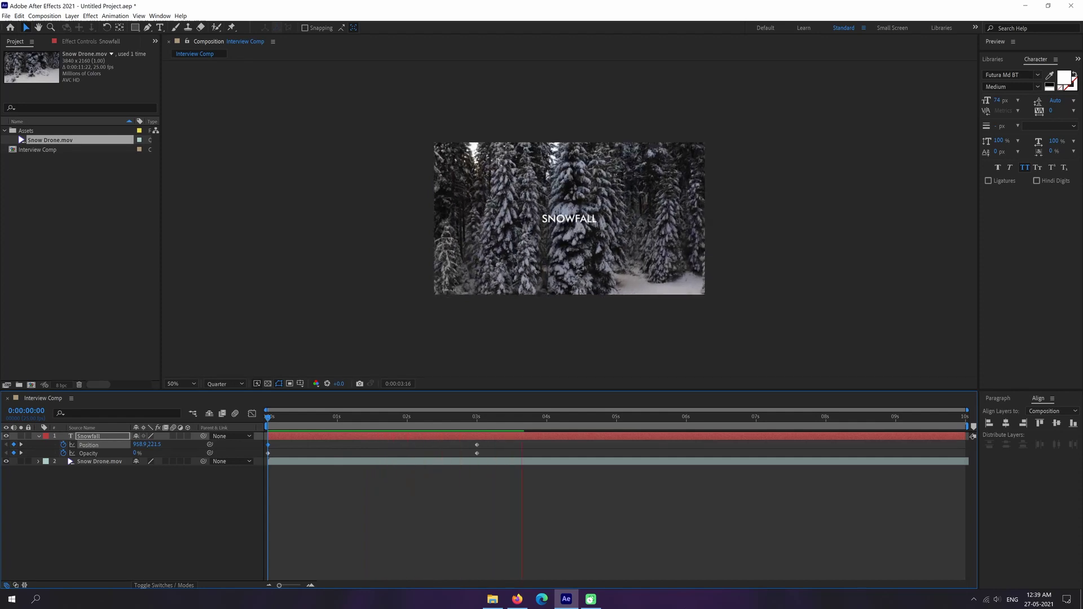
- Apply Easy Ease to the Snowfall layer's Position and Opacity keyframes at 0 and 3 seconds and preview the motion
{"action": "key", "text": "space"}
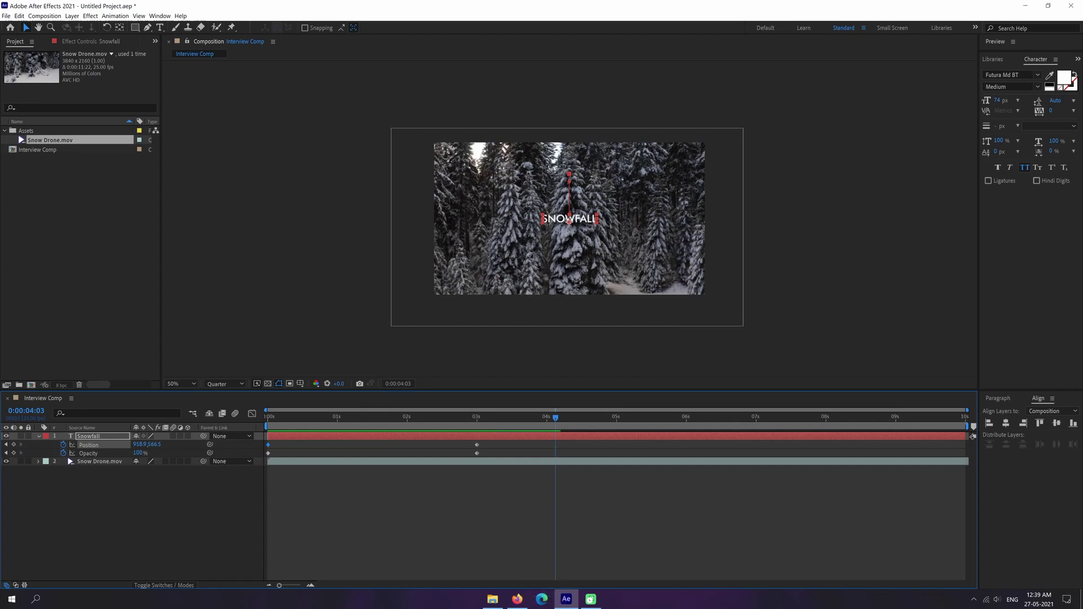
{"action": "key", "text": "space"}
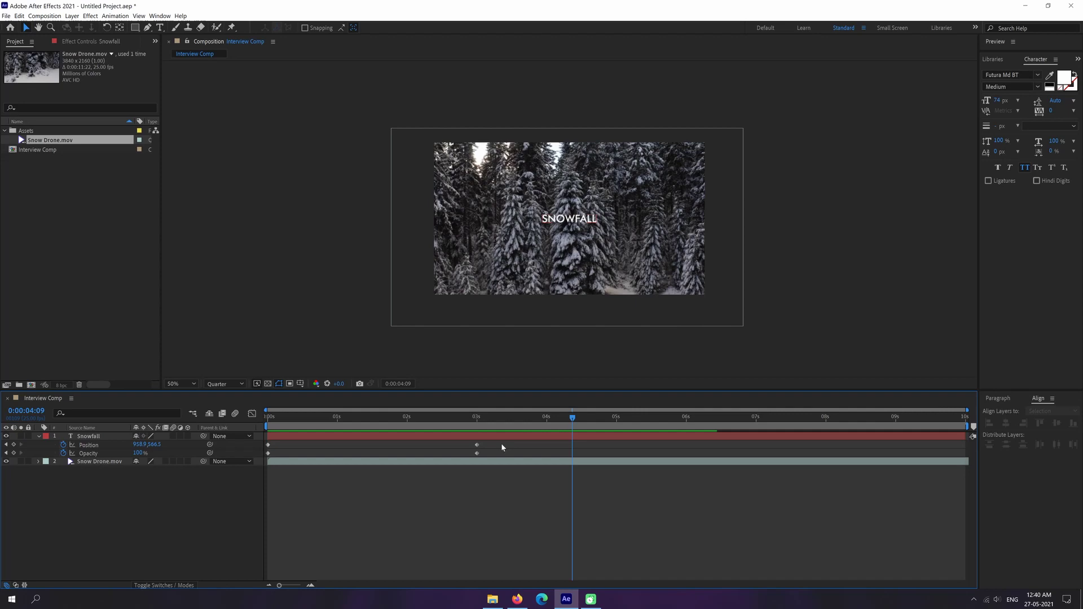
{"action": "left_click_drag", "start_coordinate": [501, 442], "coordinate": [231, 494]}
{"action": "right_click", "coordinate": [477, 445]}
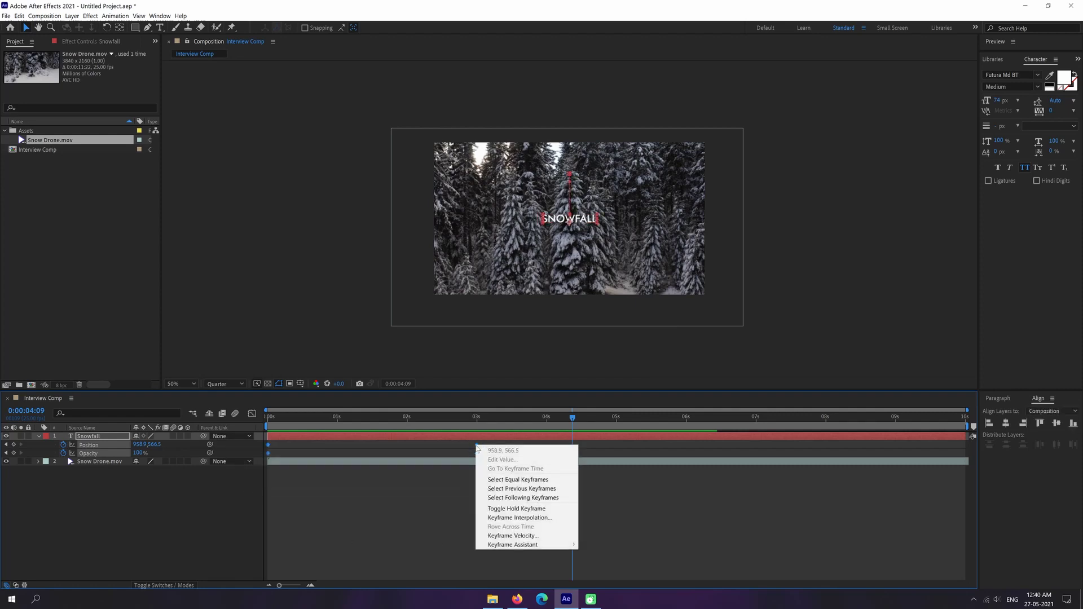
{"action": "mouse_move", "coordinate": [535, 545]}
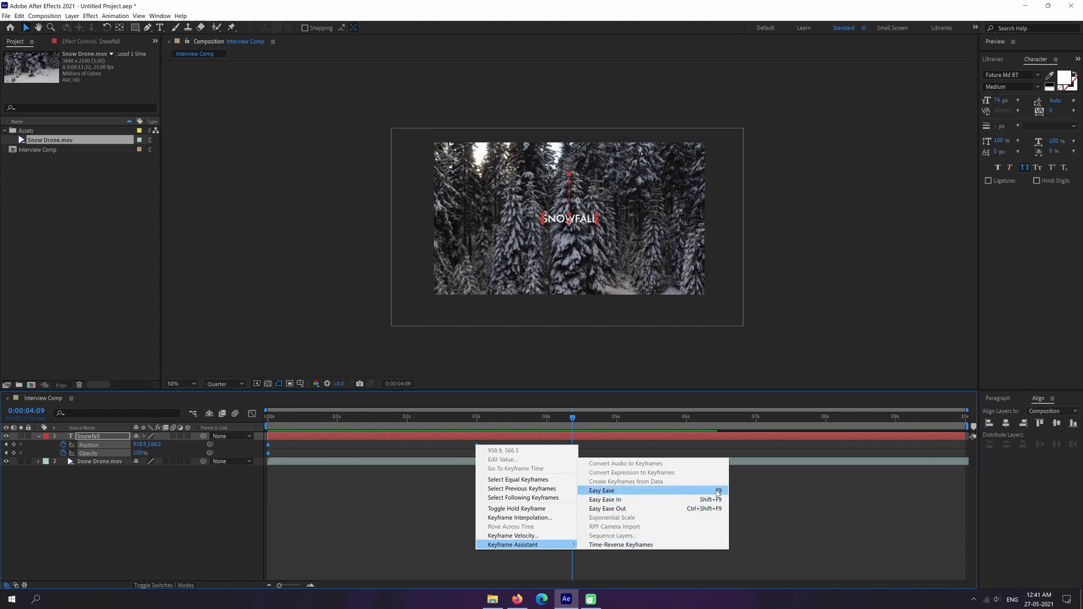
{"action": "left_click", "coordinate": [610, 499]}
{"action": "key", "text": "space"}
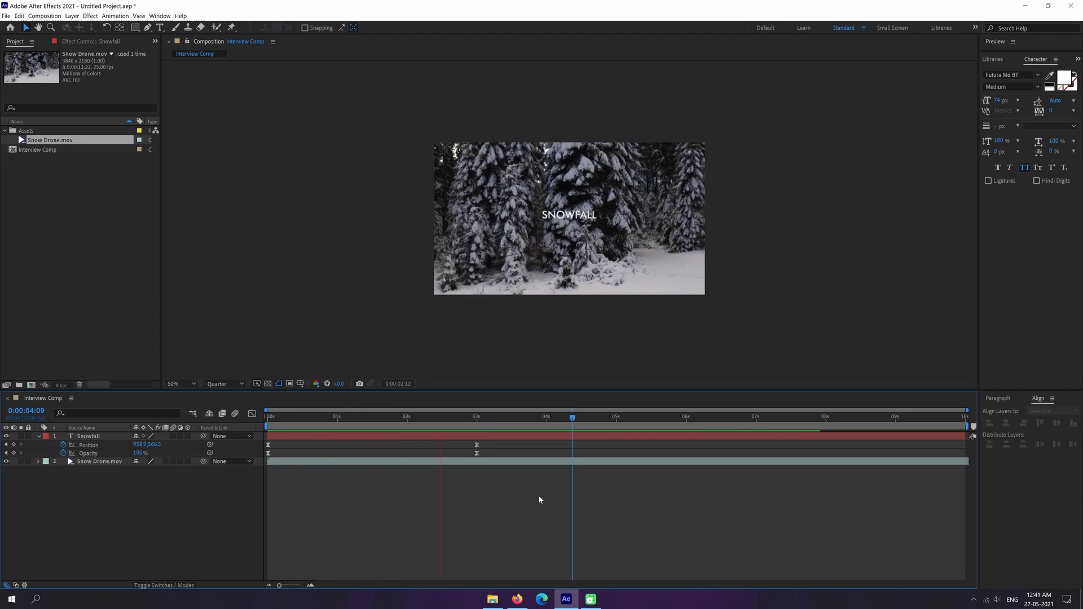
{"action": "key", "text": "space"}
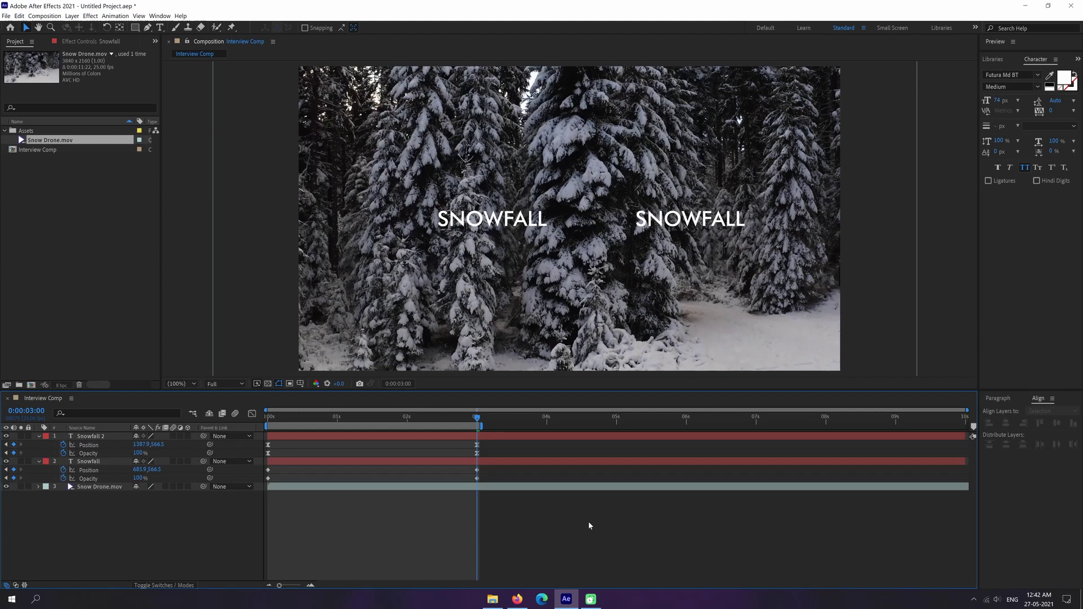
- Preview both Snowfall titles and inspect Snowfall 2's Position and Opacity keyframes in the Graph Editor, as value graph and speed graph
{"action": "key", "text": "space"}
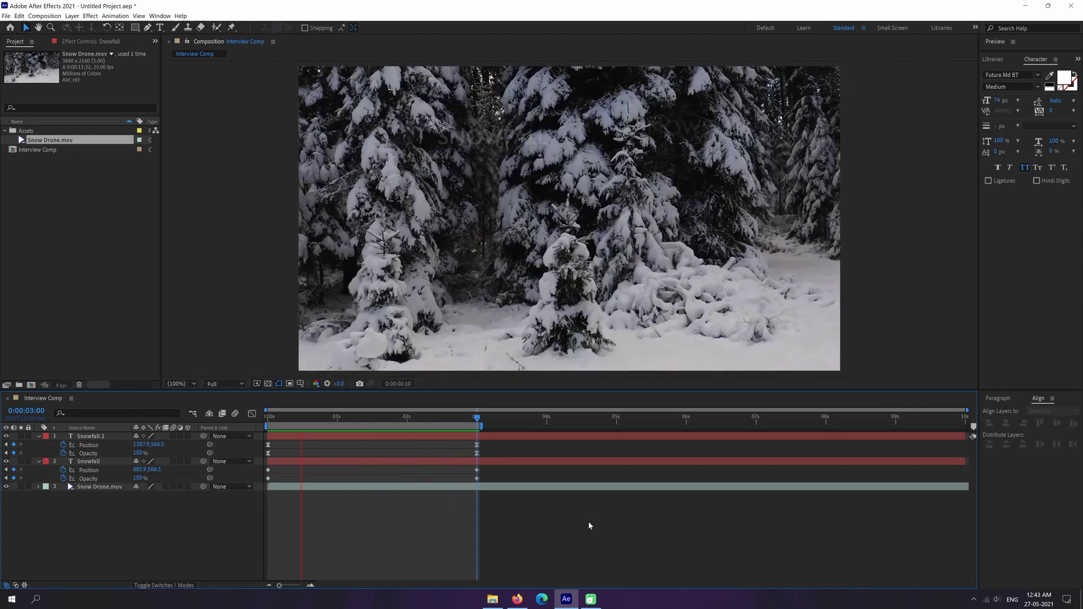
{"action": "key", "text": "space"}
{"action": "left_click_drag", "start_coordinate": [495, 442], "coordinate": [247, 457]}
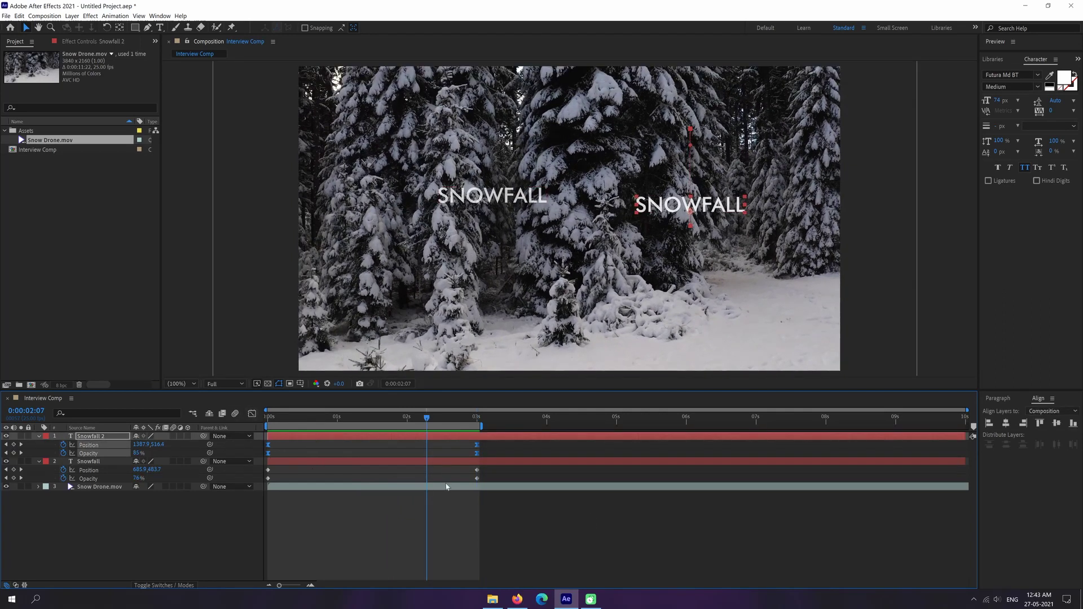
{"action": "left_click", "coordinate": [252, 414]}
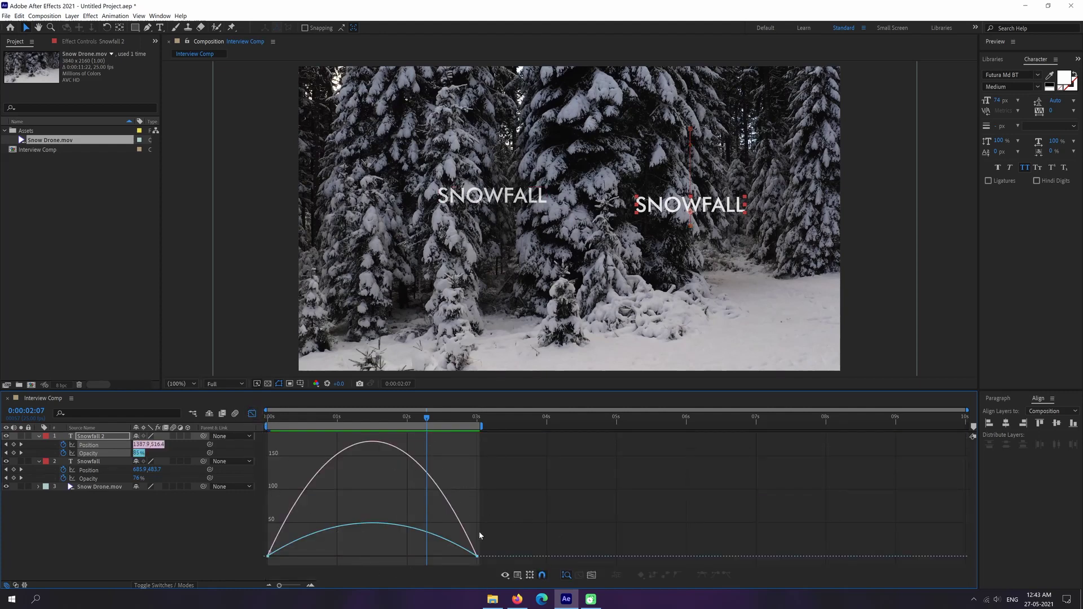
{"action": "left_click", "coordinate": [517, 577]}
{"action": "left_click", "coordinate": [544, 490]}
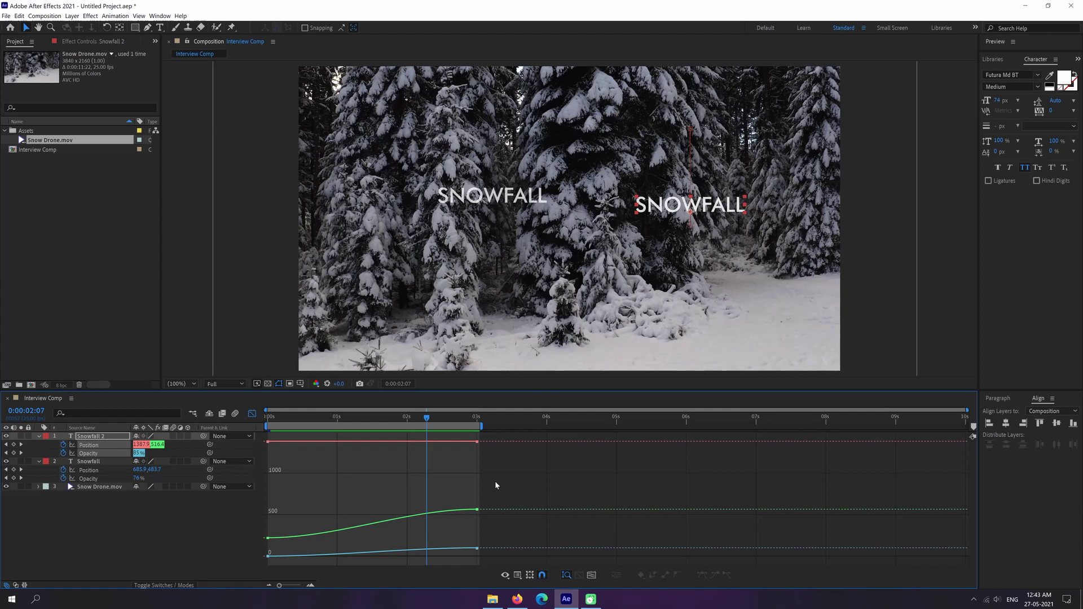
{"action": "left_click", "coordinate": [519, 577]}
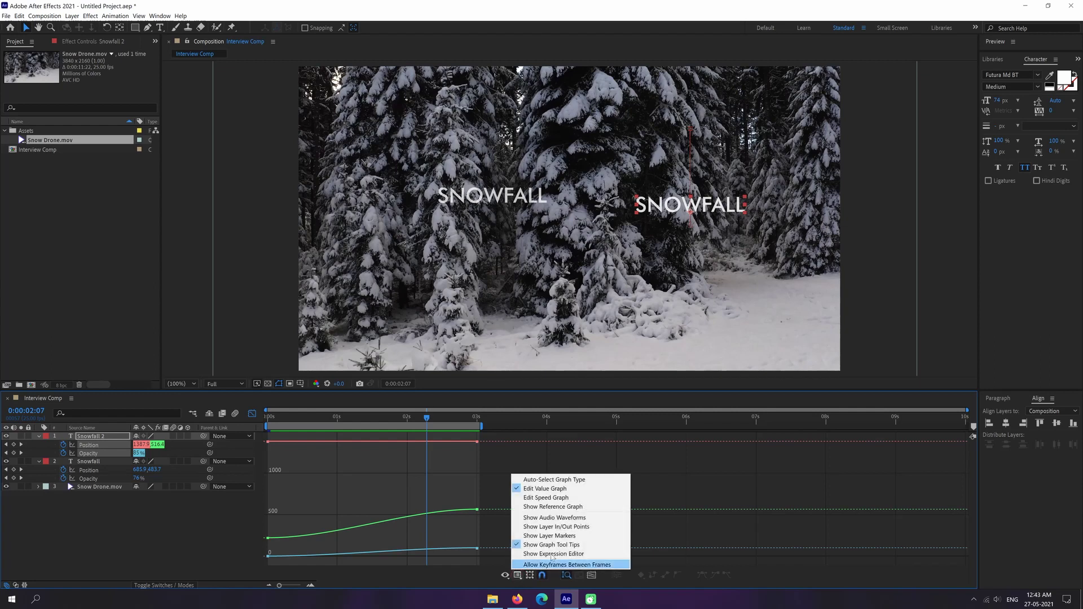
{"action": "left_click", "coordinate": [555, 497]}
- Extend the incoming speed handles of Snowfall 2's 3-second keyframes back to about 1.5 seconds and preview the eased motion
{"action": "left_click_drag", "start_coordinate": [499, 530], "coordinate": [457, 572]}
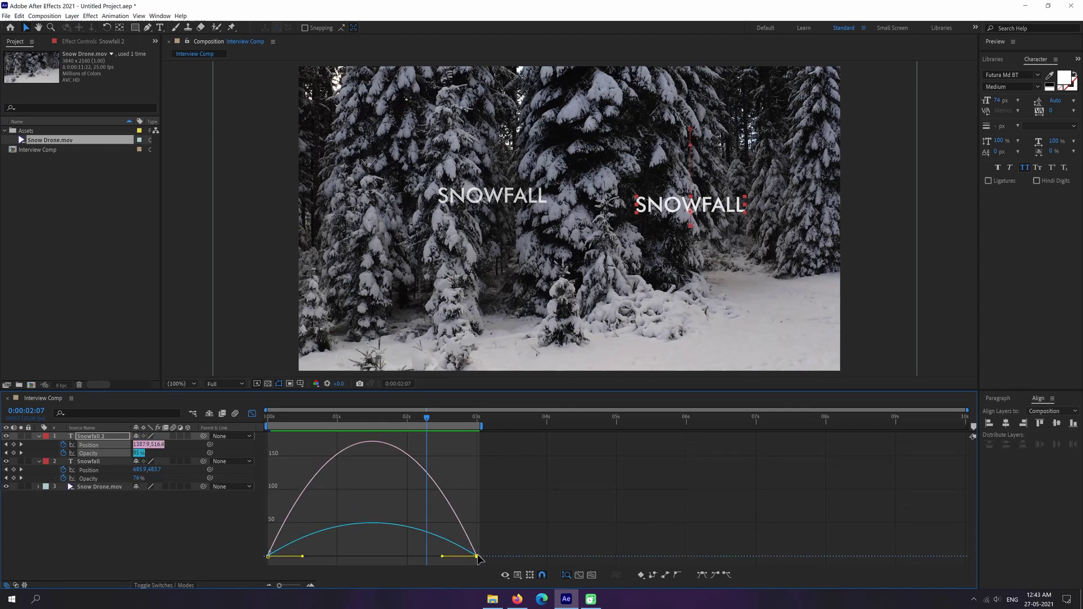
{"action": "left_click_drag", "start_coordinate": [443, 556], "coordinate": [359, 555]}
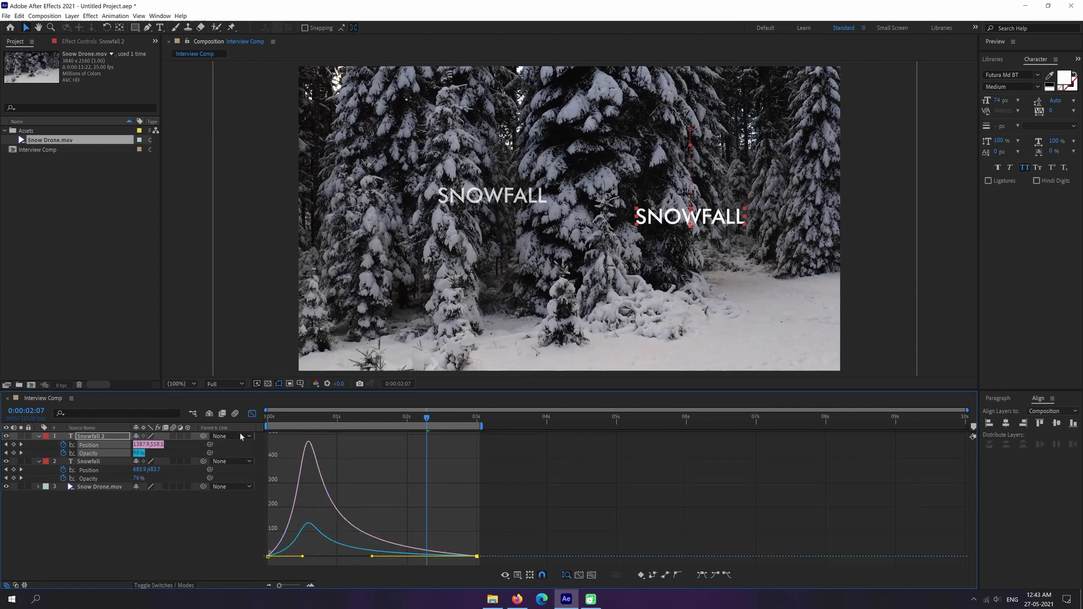
{"action": "left_click", "coordinate": [252, 414]}
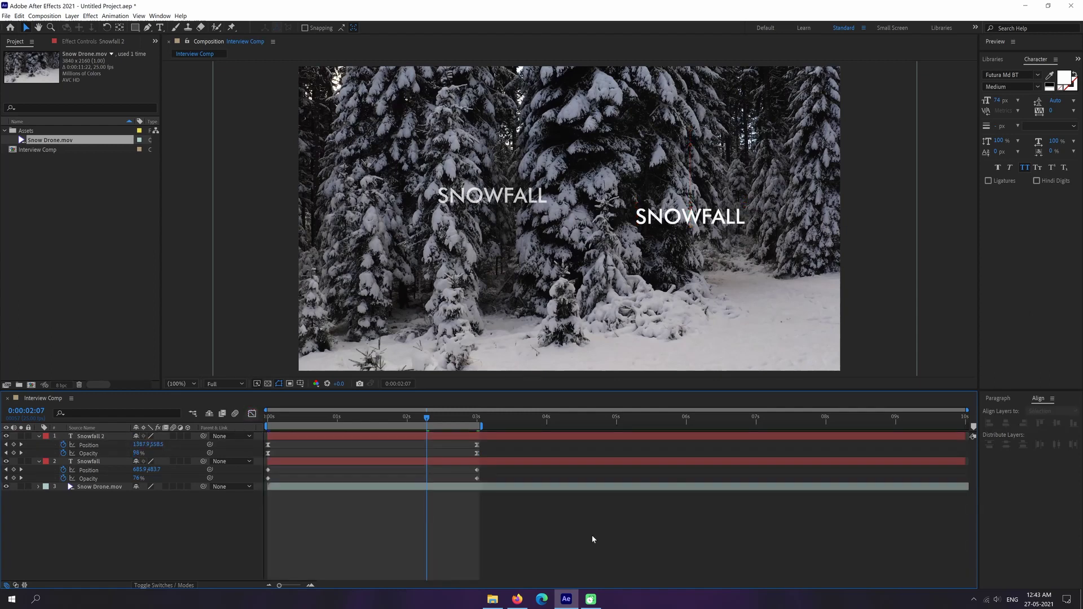
{"action": "key", "text": "space"}
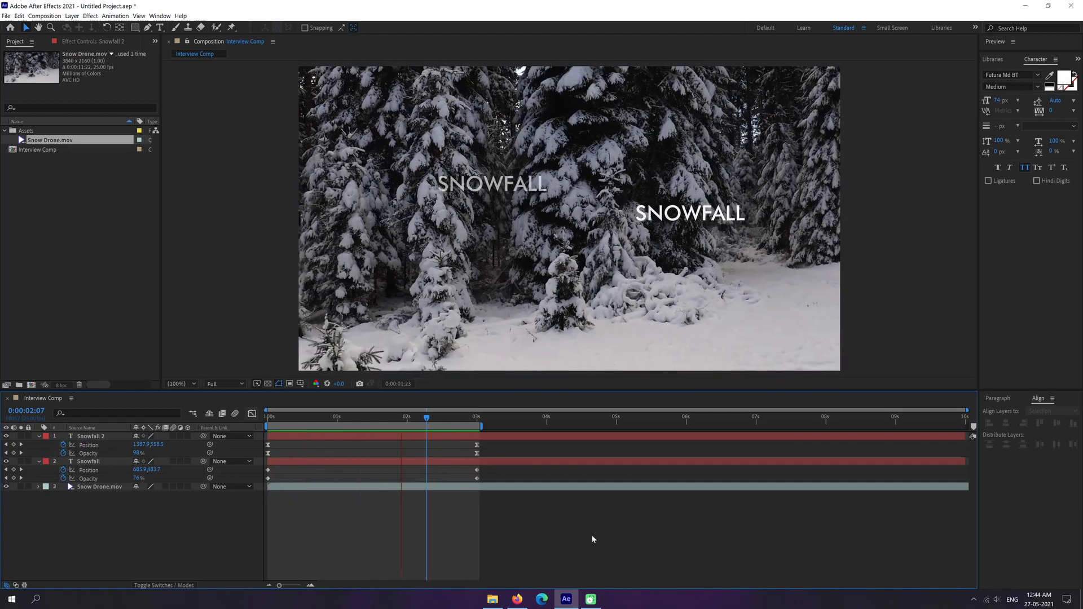
{"action": "key", "text": "space"}
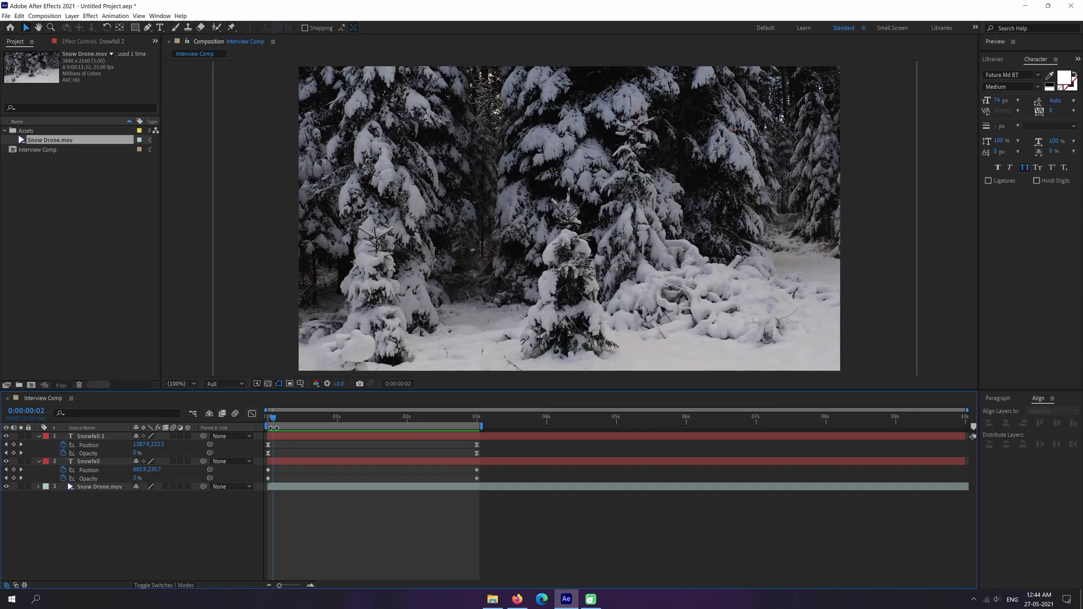
{"action": "left_click_drag", "start_coordinate": [273, 419], "coordinate": [437, 423]}
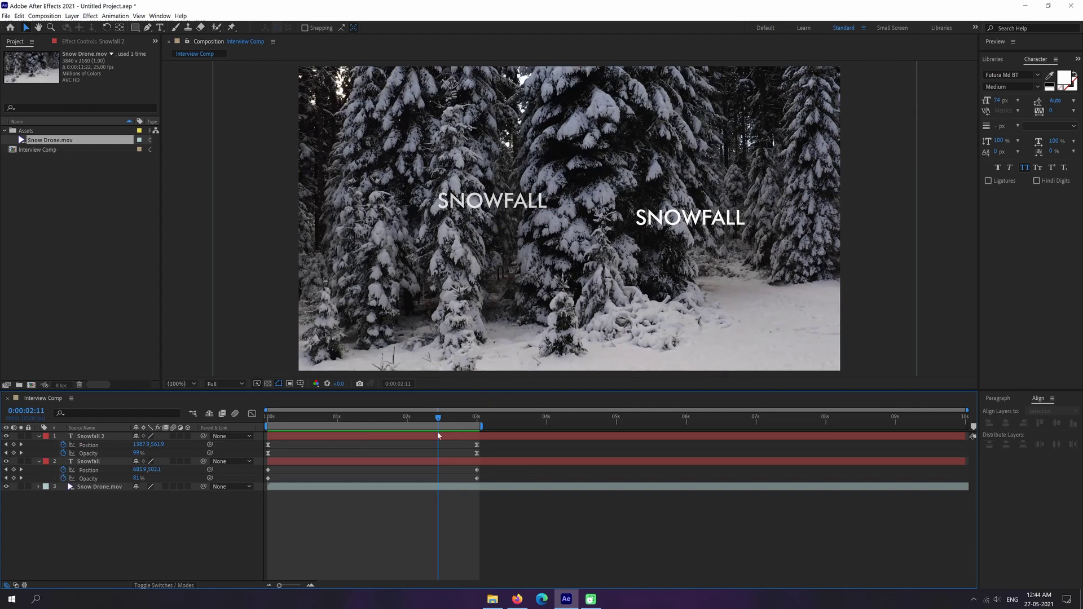
- Delete the original Snowfall layer and both of Snowfall 2's Opacity keyframes, checking the remaining Position animation
{"action": "left_click", "coordinate": [385, 462]}
{"action": "key", "text": "Delete"}
{"action": "left_click_drag", "start_coordinate": [439, 418], "coordinate": [227, 461]}
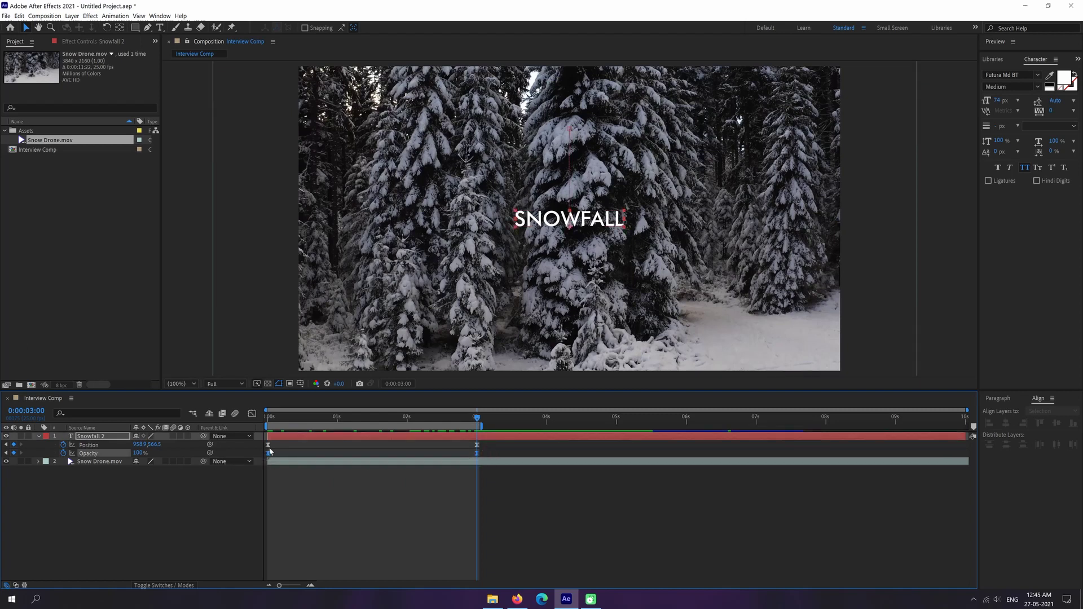
{"action": "key", "text": "Delete"}
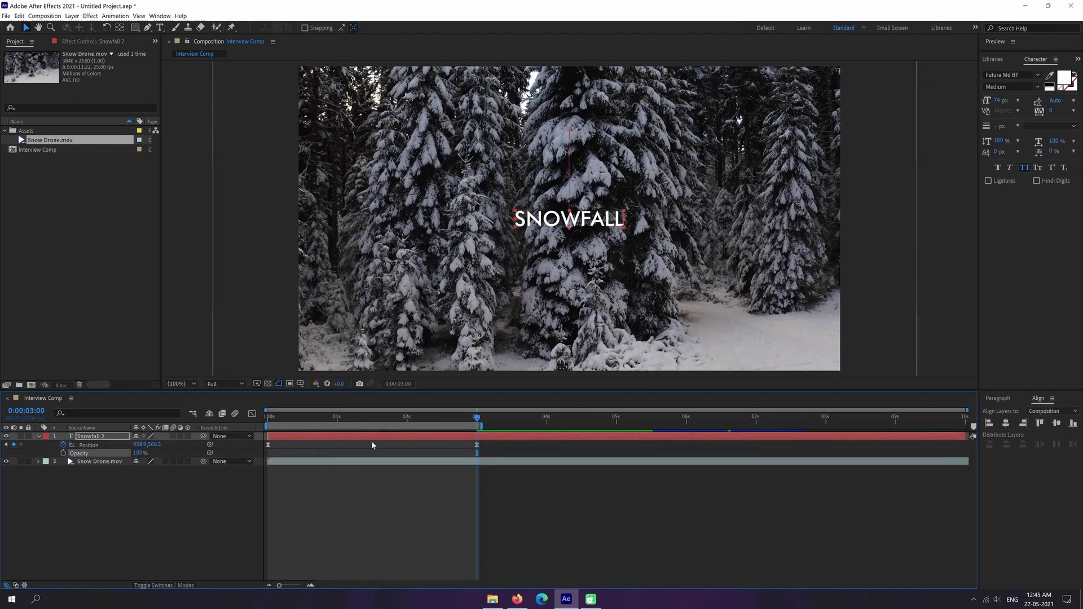
{"action": "left_click_drag", "start_coordinate": [440, 423], "coordinate": [235, 430]}
{"action": "key", "text": "space"}
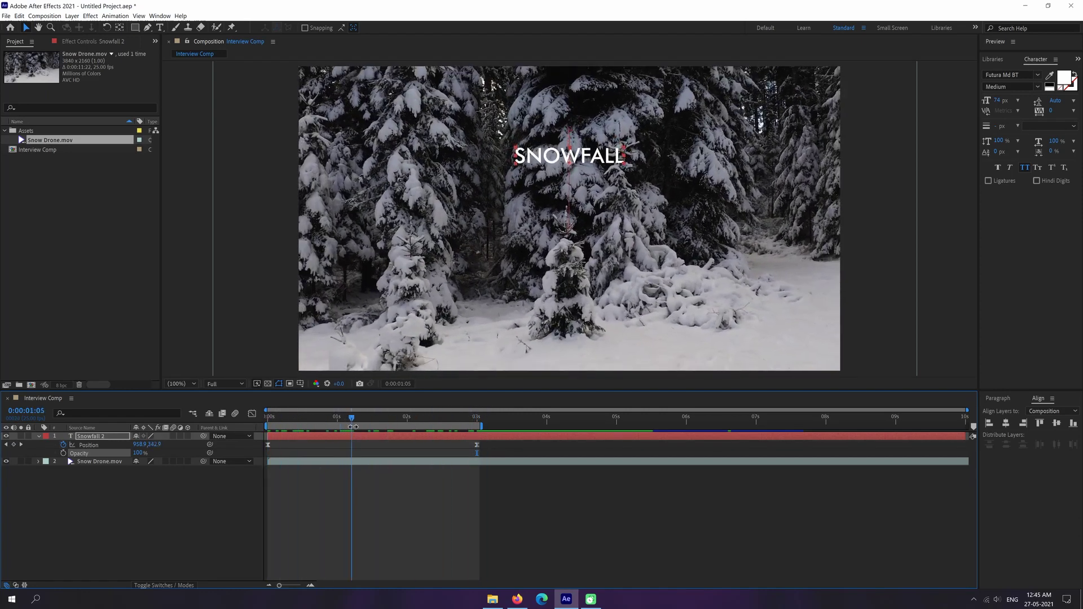
{"action": "key", "text": "space"}
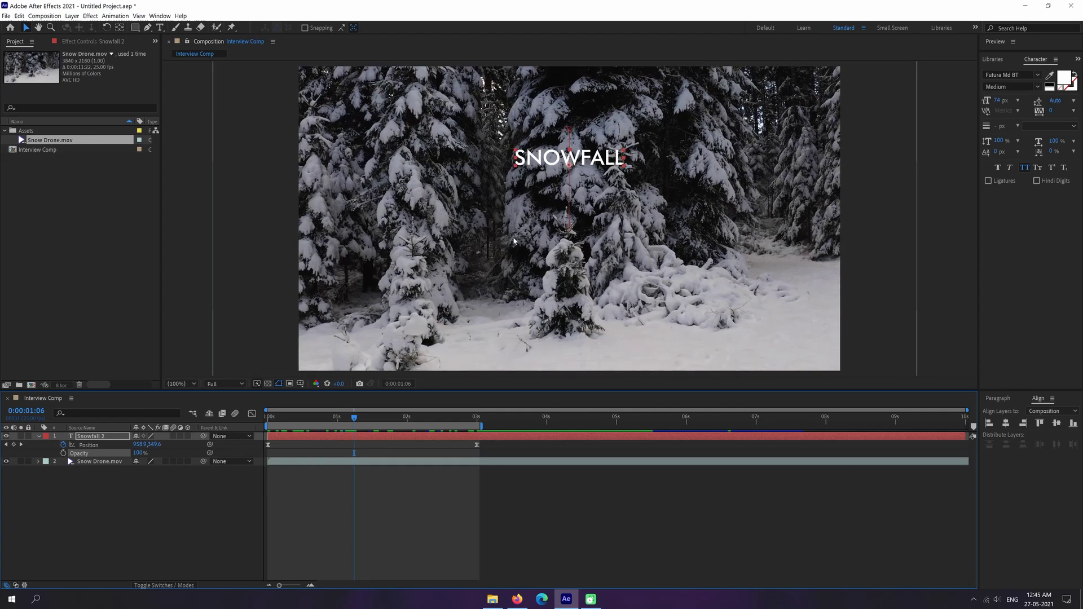
- Draw a yellow rectangle as a new shape layer just below the Snowfall title and collapse the layer's properties
{"action": "left_click", "coordinate": [370, 491]}
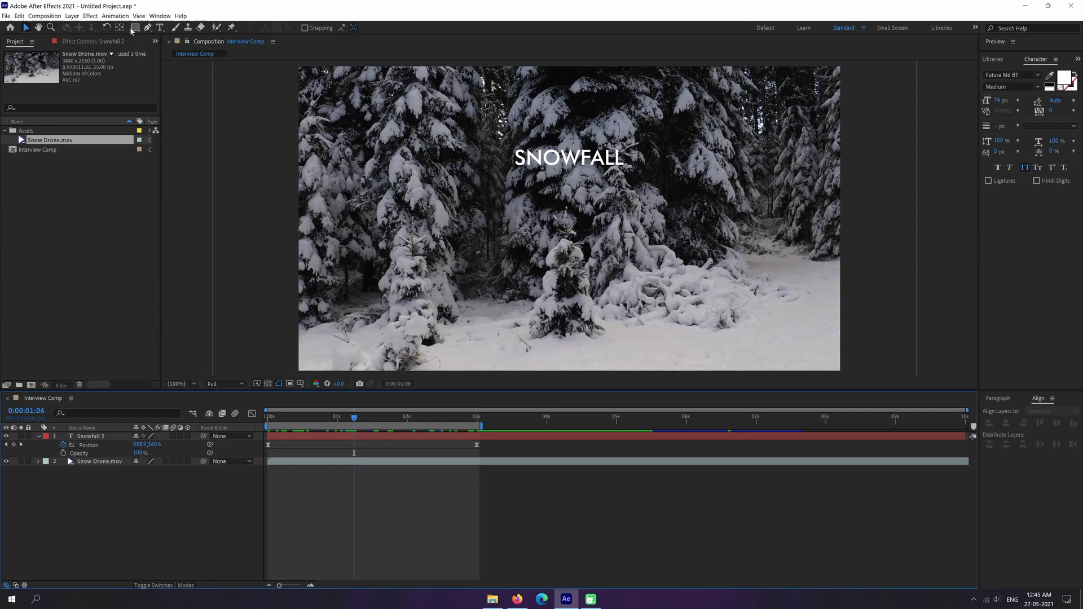
{"action": "left_click", "coordinate": [135, 28]}
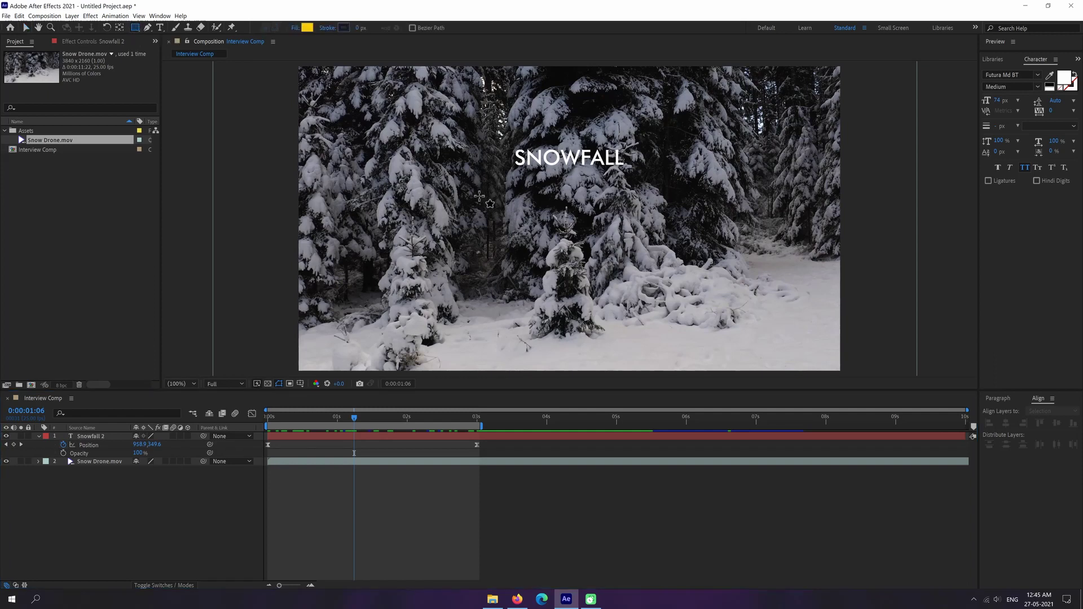
{"action": "mouse_move", "coordinate": [496, 183]}
{"action": "left_mouse_down"}
{"action": "mouse_move", "coordinate": [532, 213]}
{"action": "mouse_move", "coordinate": [643, 249]}
{"action": "left_mouse_up"}
{"action": "key", "text": "v"}
{"action": "left_click", "coordinate": [101, 437]}
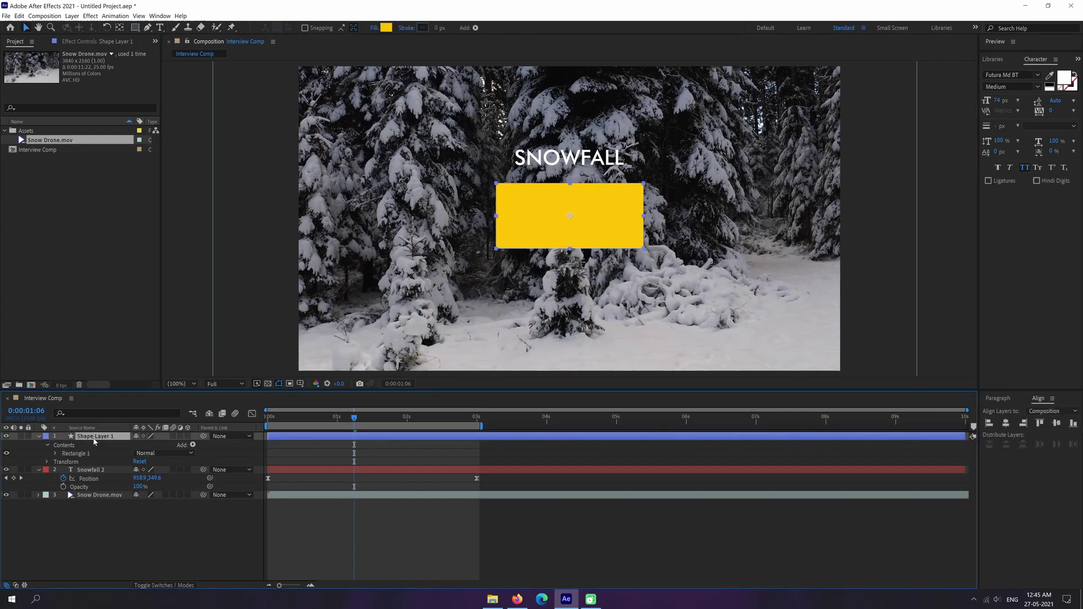
{"action": "key", "text": "u"}
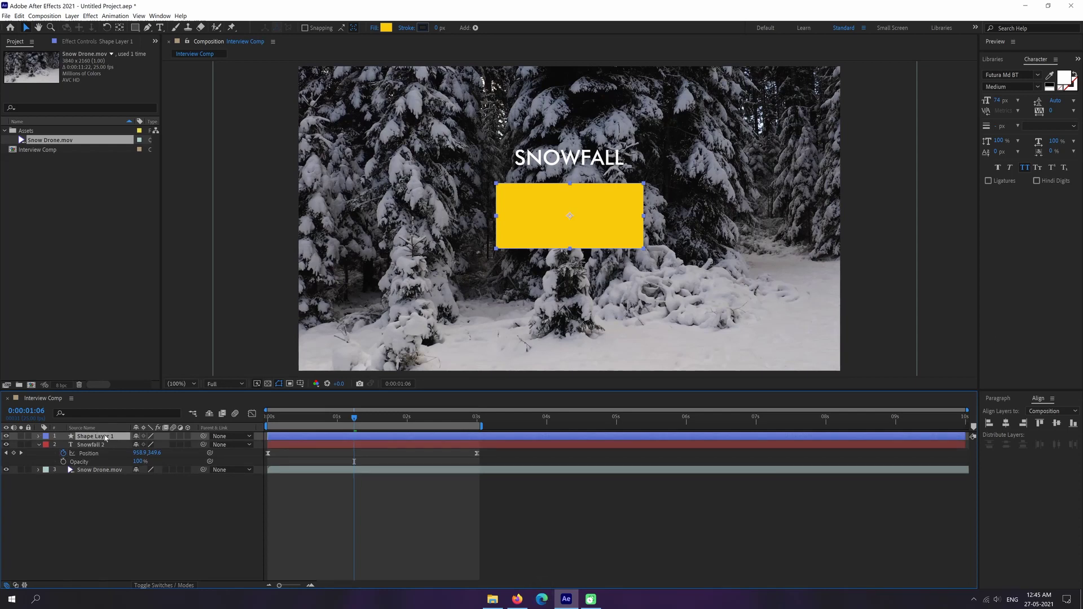
- Set the Snowfall 2 layer's track matte to Alpha Matte "Shape Layer 1" and scrub through the title's reveal
{"action": "mouse_move", "coordinate": [357, 418]}
{"action": "left_mouse_down"}
{"action": "mouse_move", "coordinate": [445, 418]}
{"action": "mouse_move", "coordinate": [357, 420]}
{"action": "mouse_move", "coordinate": [366, 420]}
{"action": "left_mouse_up"}
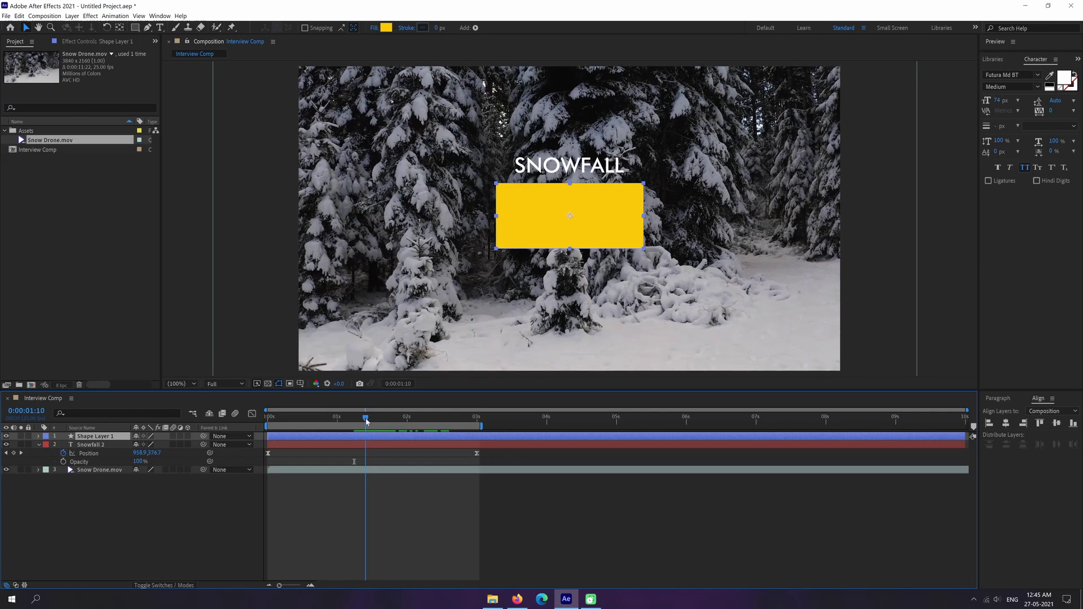
{"action": "mouse_move", "coordinate": [366, 420]}
{"action": "left_mouse_down"}
{"action": "mouse_move", "coordinate": [407, 420]}
{"action": "mouse_move", "coordinate": [375, 421]}
{"action": "left_mouse_up"}
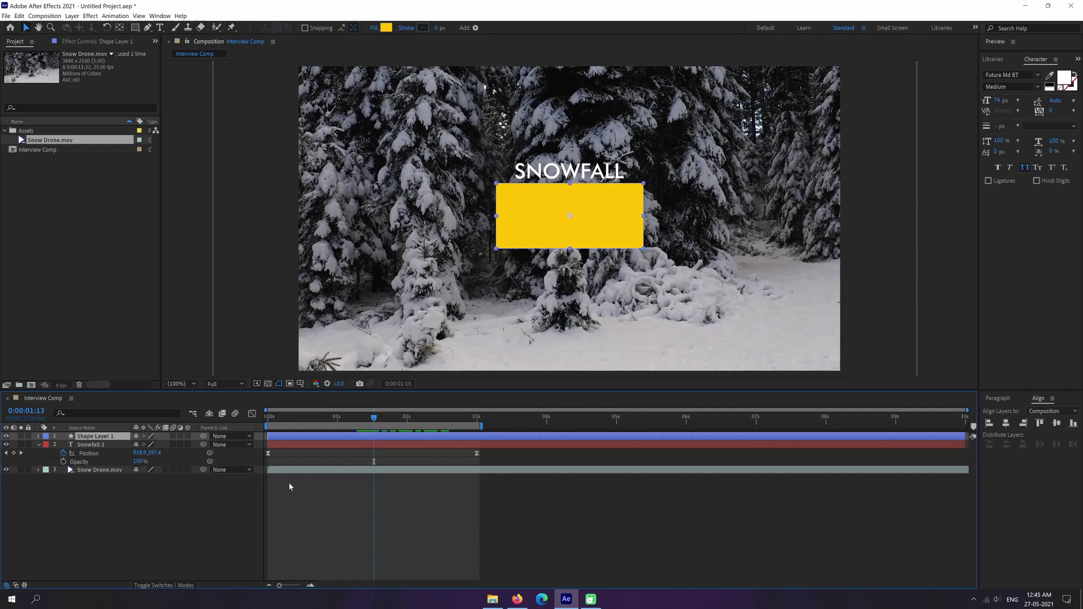
{"action": "left_click", "coordinate": [181, 585]}
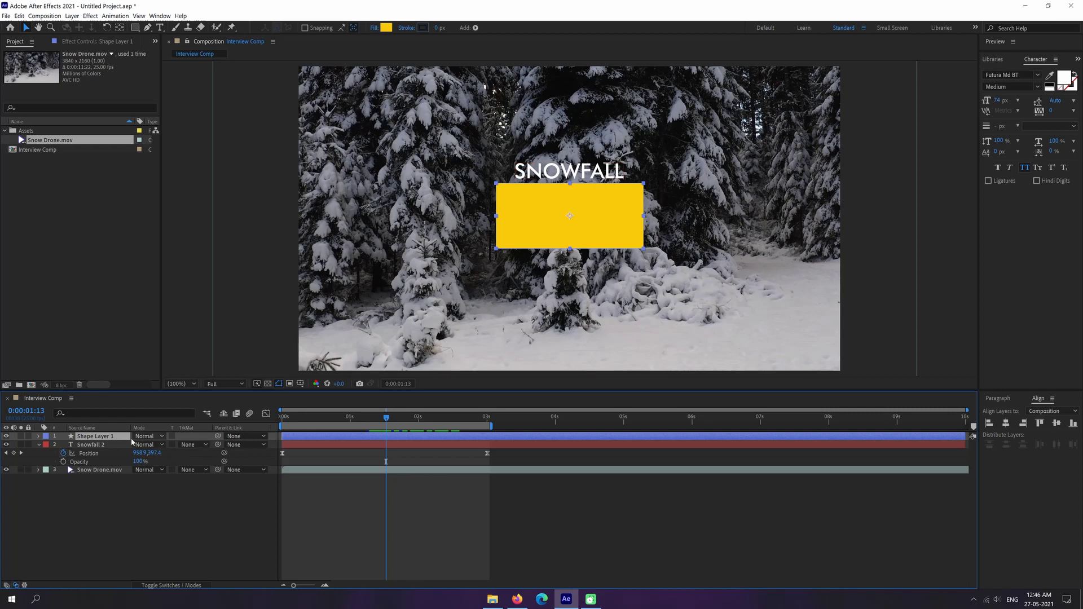
{"action": "left_click", "coordinate": [88, 445]}
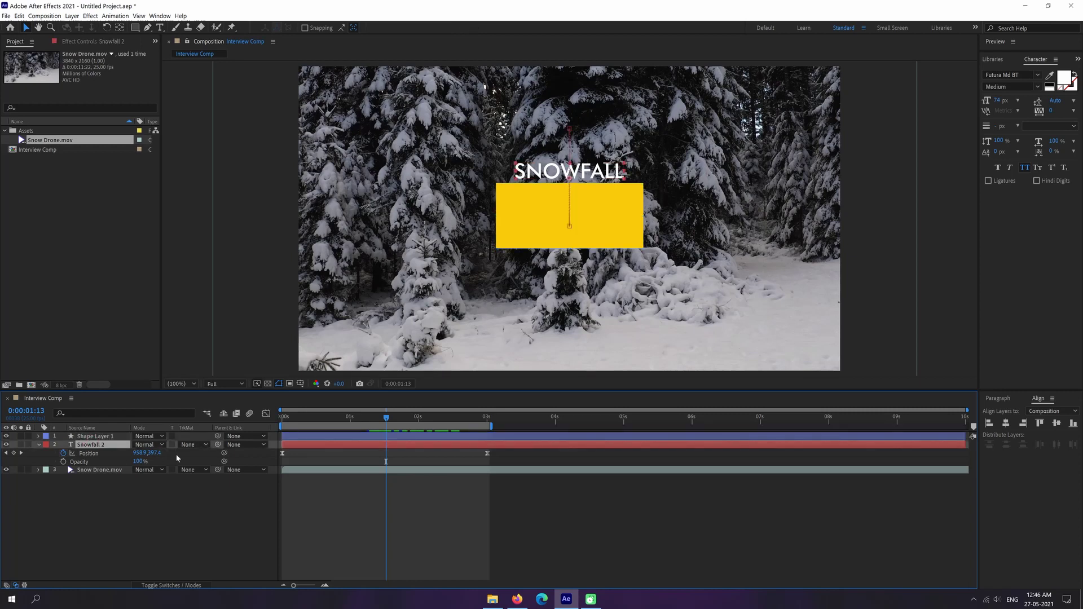
{"action": "left_click", "coordinate": [206, 445]}
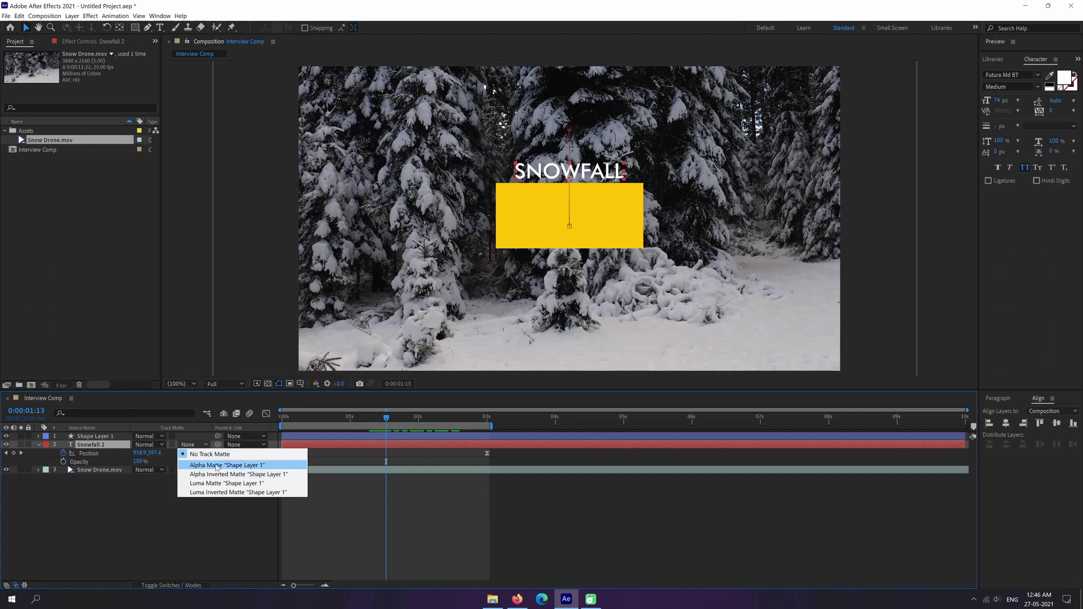
{"action": "left_click", "coordinate": [216, 466]}
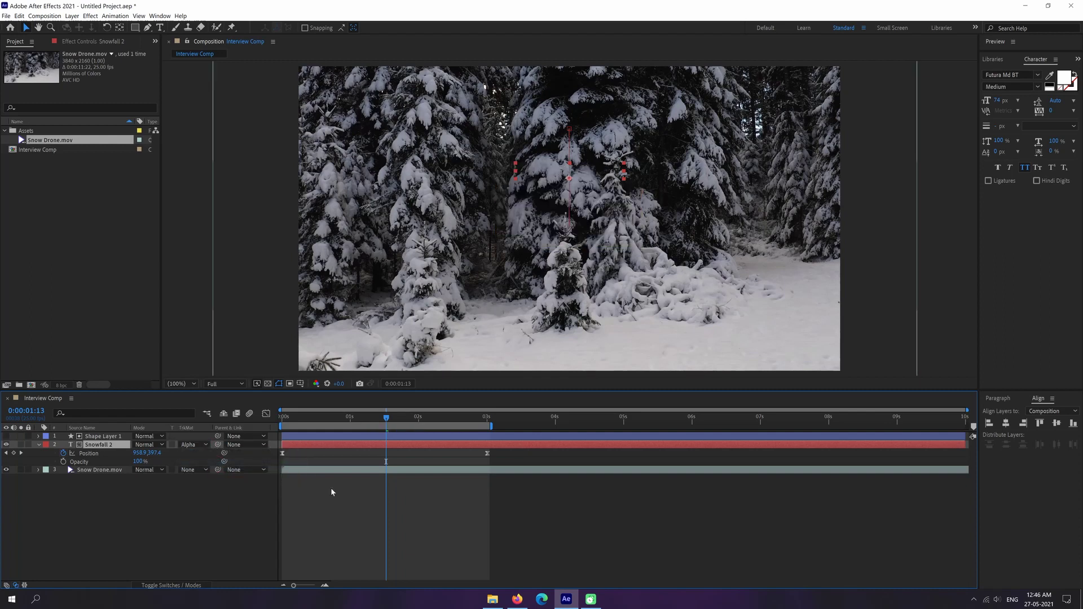
{"action": "left_click_drag", "start_coordinate": [389, 418], "coordinate": [448, 420]}
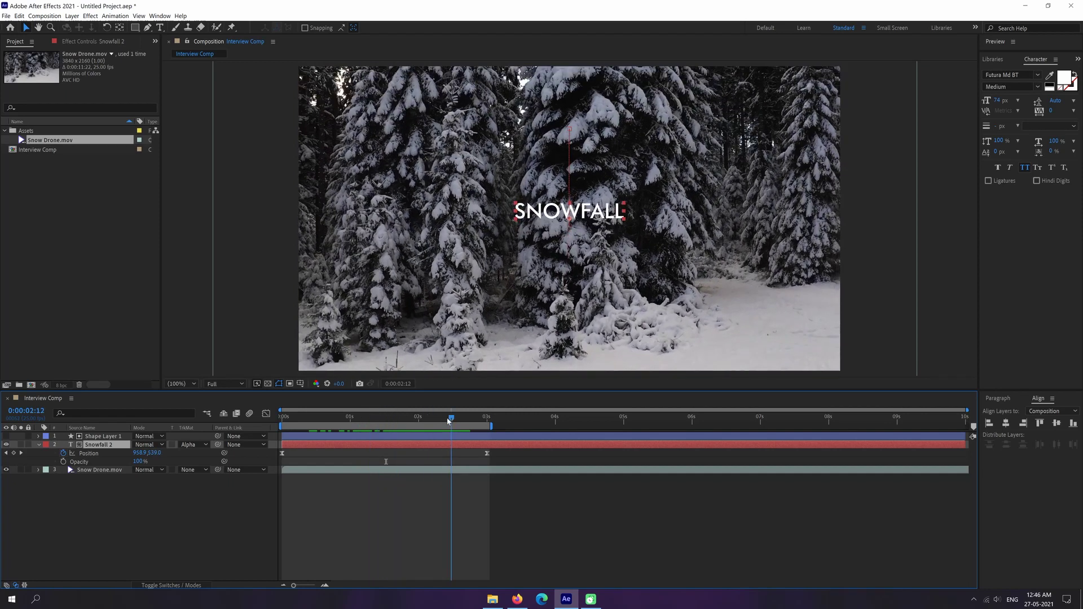
- Try Alpha Inverted Matte and Luma Matte "Shape Layer 1" as Snowfall 2's track matte, scrubbing the title between them
{"action": "left_click", "coordinate": [193, 445]}
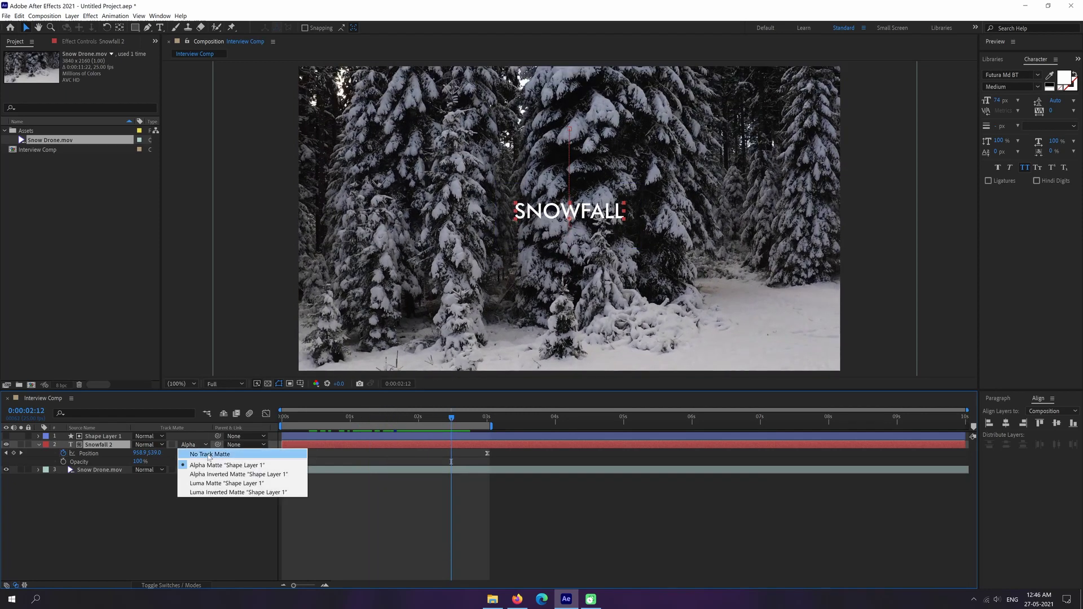
{"action": "left_click", "coordinate": [253, 476]}
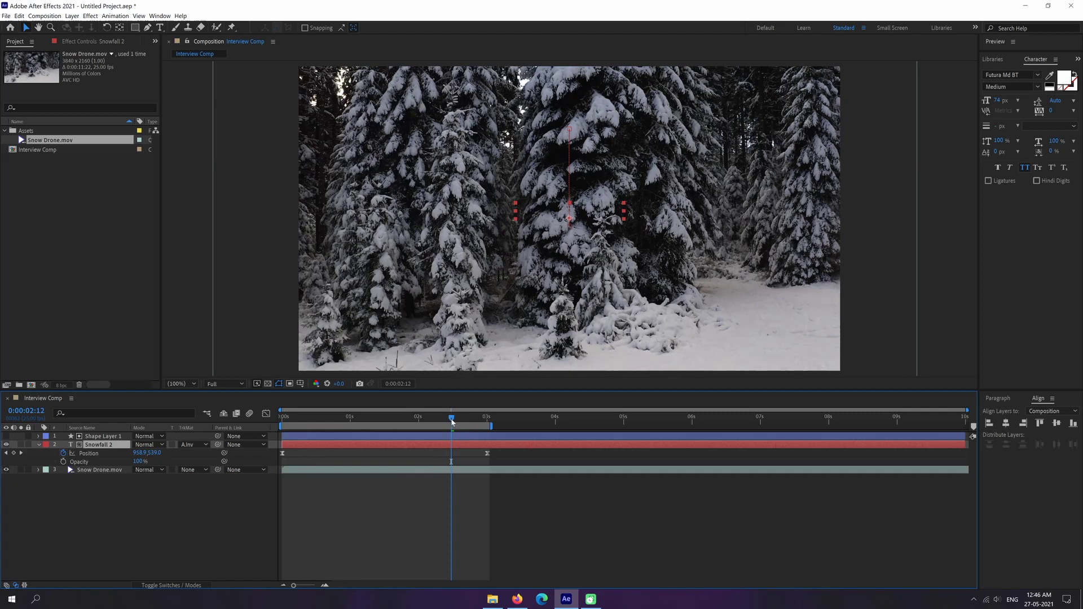
{"action": "mouse_move", "coordinate": [452, 419]}
{"action": "left_mouse_down"}
{"action": "mouse_move", "coordinate": [336, 420]}
{"action": "mouse_move", "coordinate": [438, 421]}
{"action": "left_mouse_up"}
{"action": "left_click", "coordinate": [192, 445]}
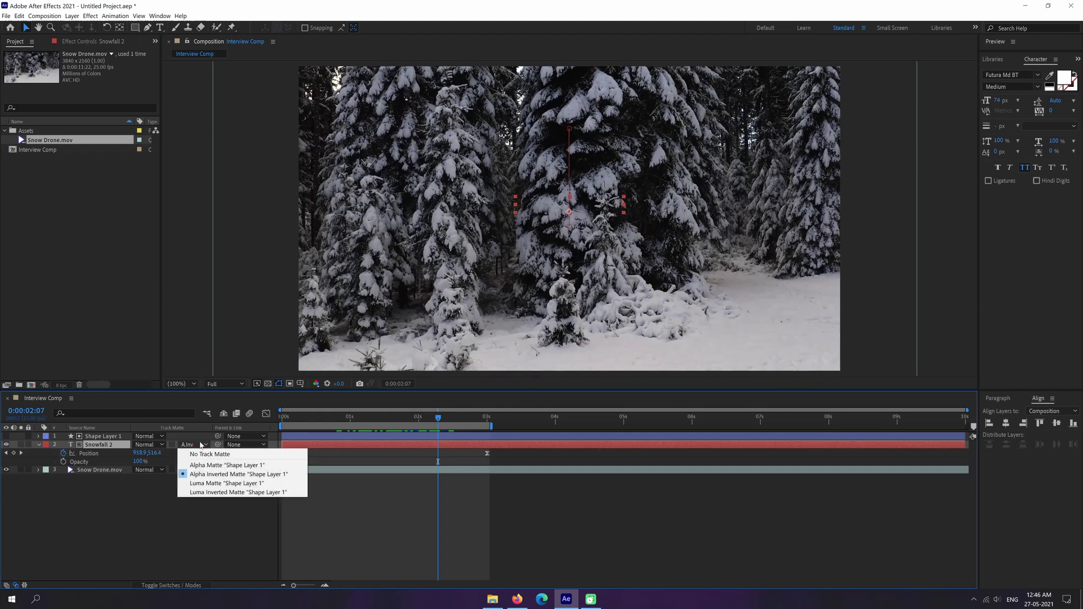
{"action": "left_click", "coordinate": [239, 483]}
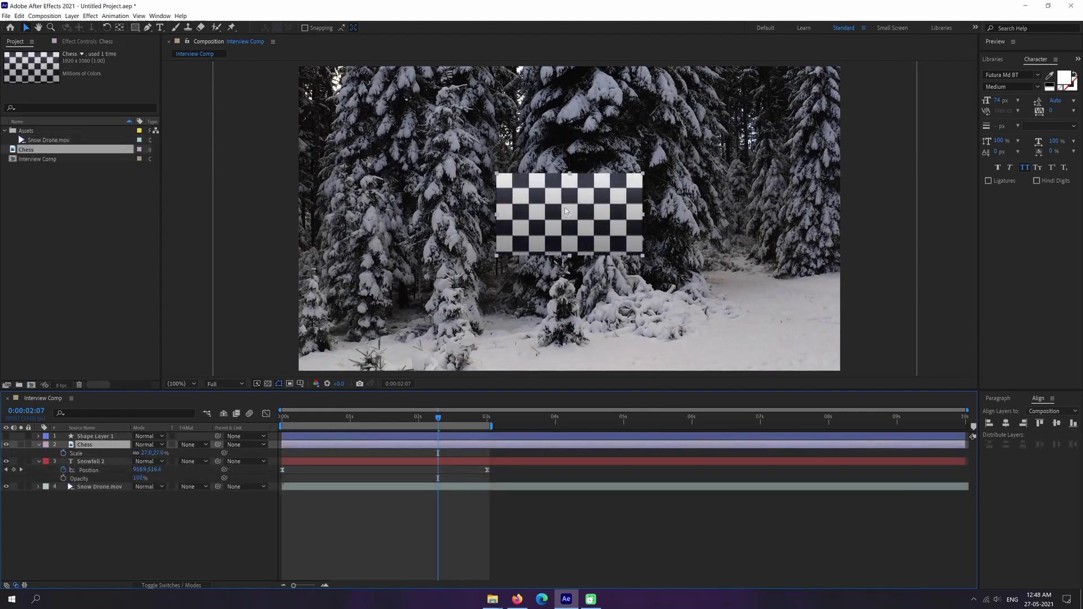
- Nudge the Chess image over the title and set Snowfall 2's track matte to Luma Matte "Chess", finishing with Luma Inverted Matte "Chess"
{"action": "mouse_move", "coordinate": [564, 208]}
{"action": "left_mouse_down"}
{"action": "mouse_move", "coordinate": [566, 270]}
{"action": "mouse_move", "coordinate": [566, 210]}
{"action": "left_mouse_up"}
{"action": "left_click", "coordinate": [199, 460]}
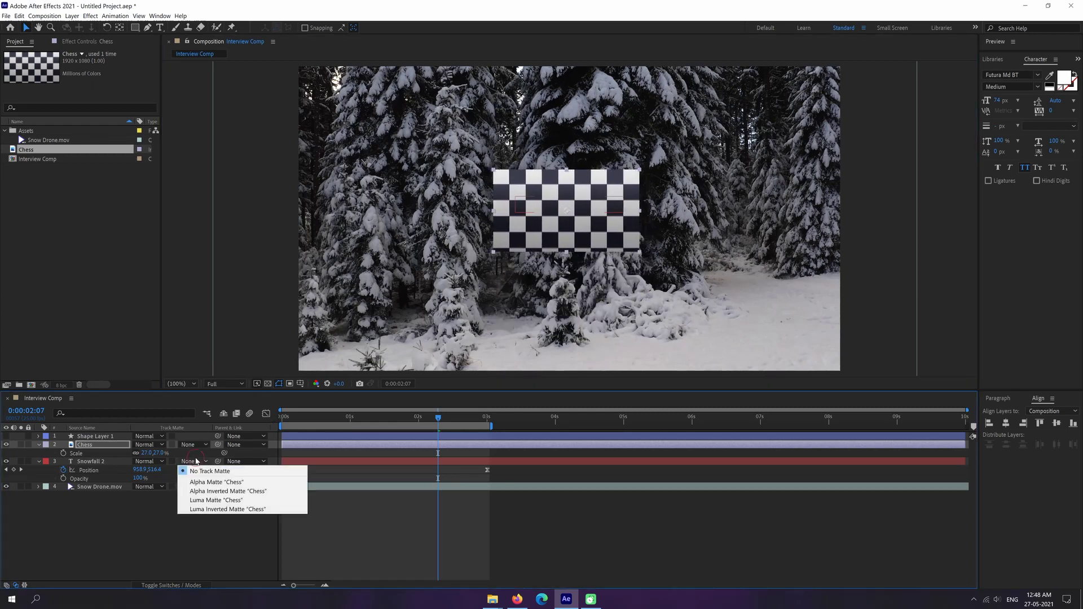
{"action": "left_click", "coordinate": [218, 500]}
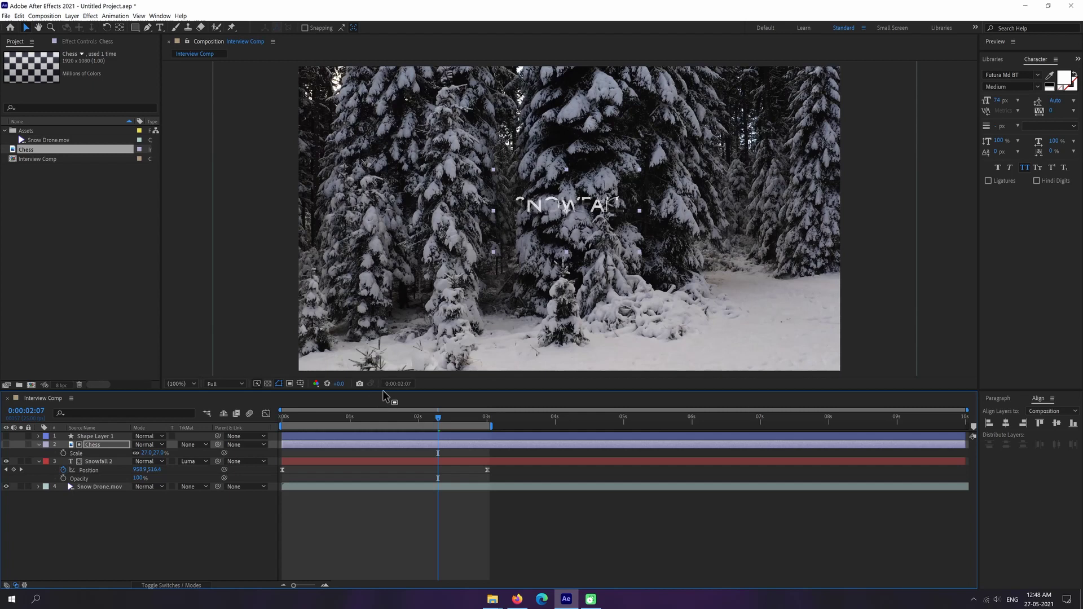
{"action": "left_click", "coordinate": [190, 460]}
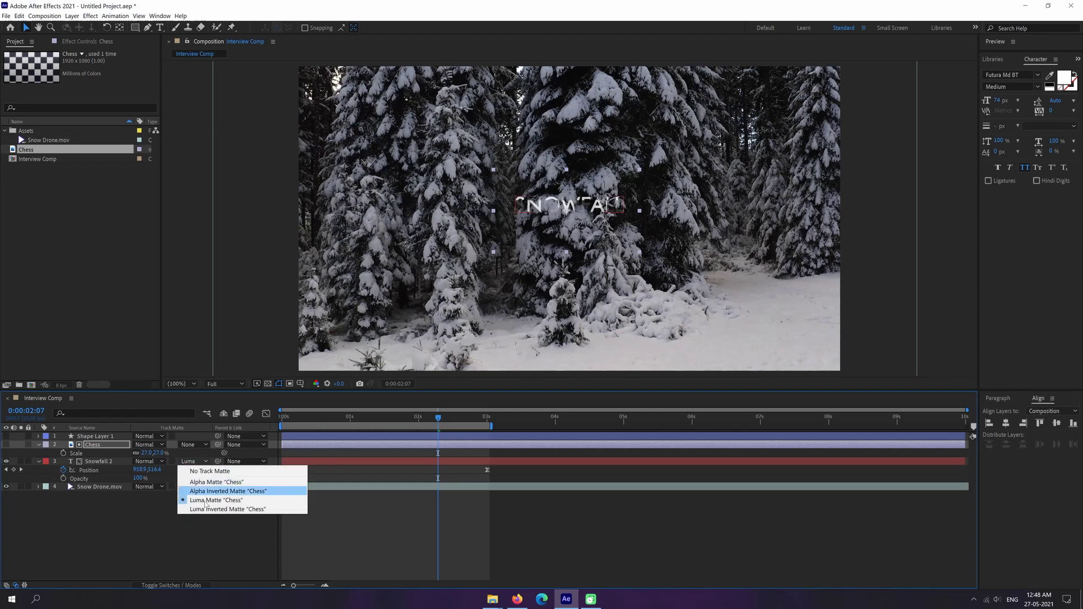
{"action": "left_click", "coordinate": [215, 509]}
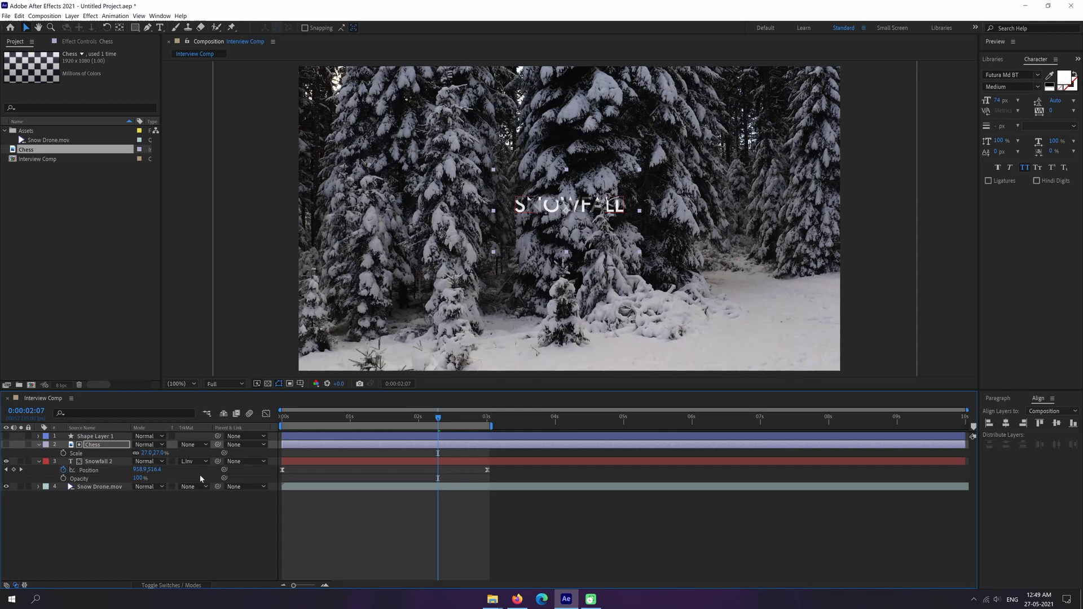
- Pre-compose the Chess and Snowfall 2 layers into a new composition named Snowfall, moving all attributes into it
{"action": "left_click", "coordinate": [101, 462]}
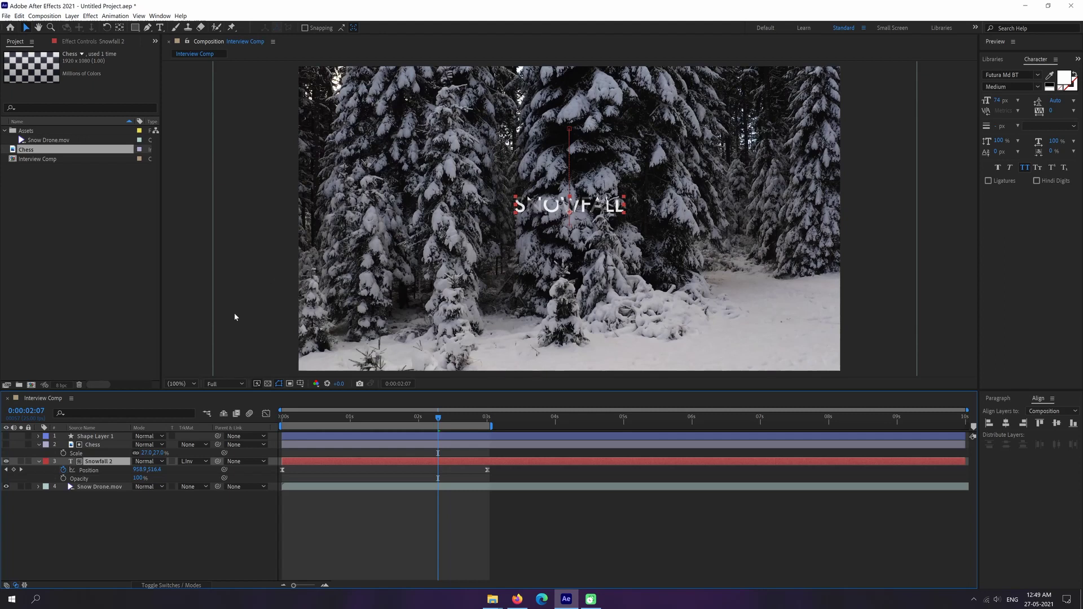
{"action": "left_click", "coordinate": [94, 445], "text": "shift"}
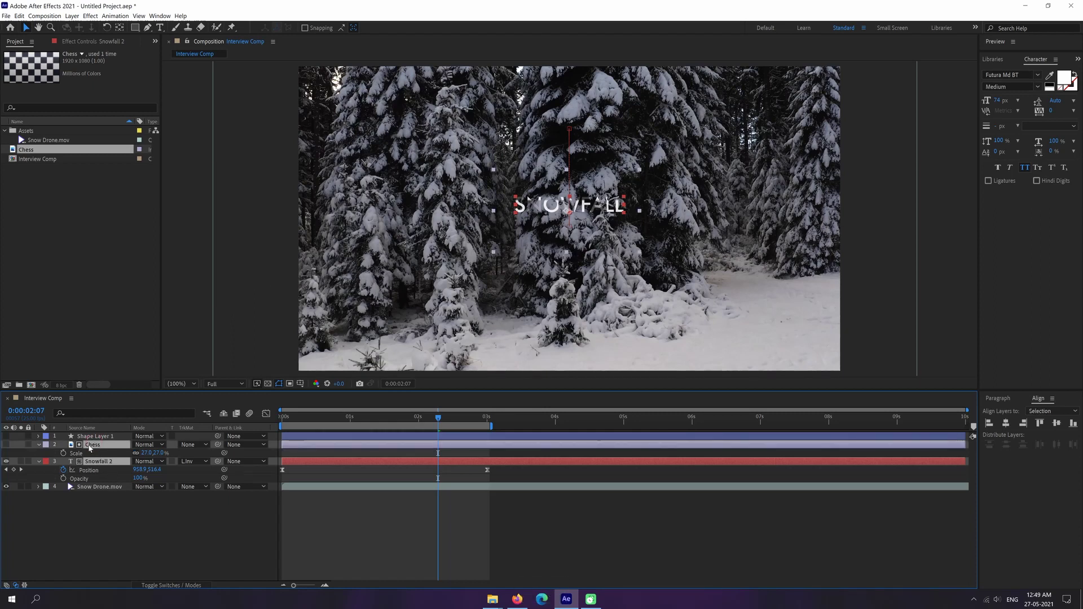
{"action": "right_click", "coordinate": [90, 447]}
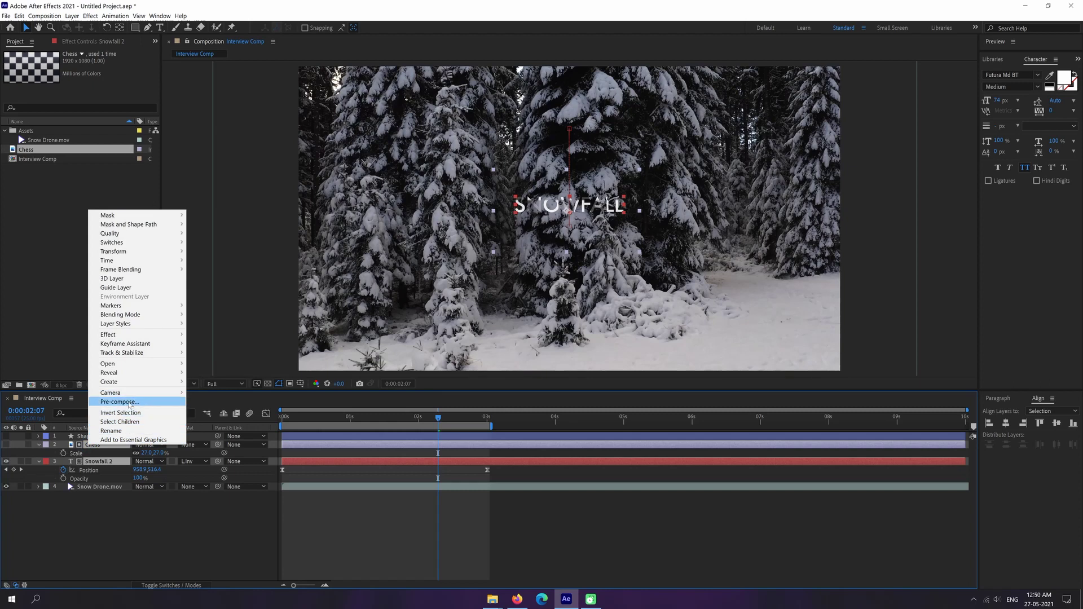
{"action": "left_click", "coordinate": [119, 402]}
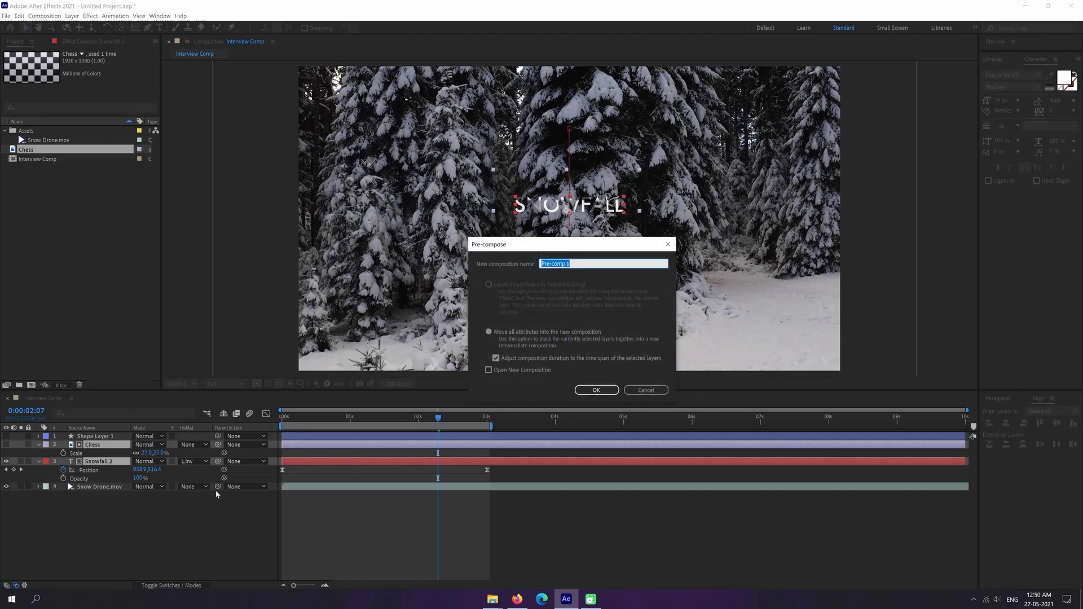
{"action": "left_click", "coordinate": [645, 390]}
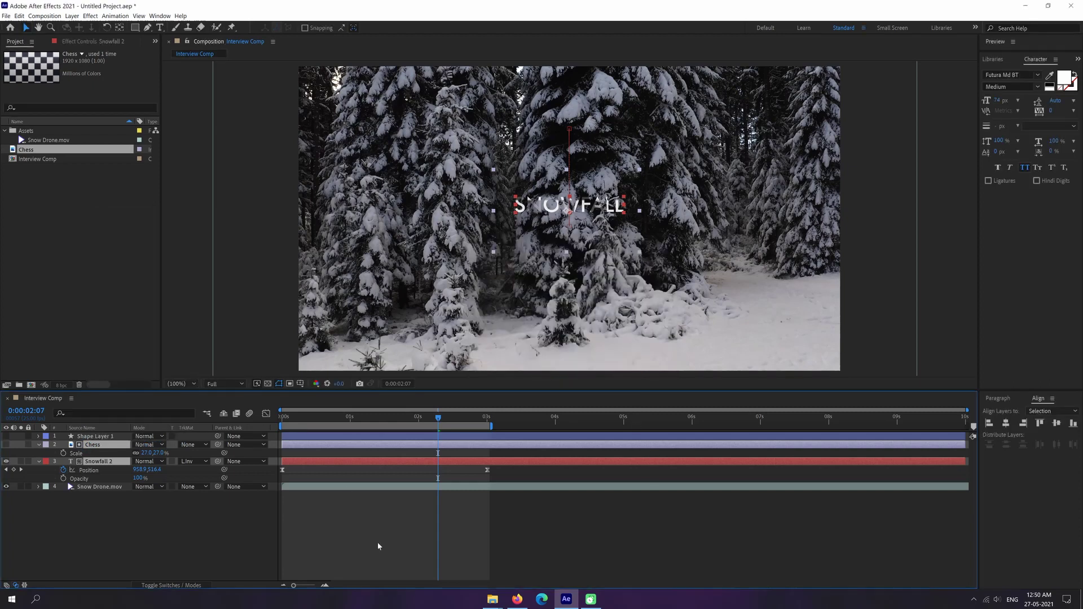
{"action": "key", "text": "ctrl+shift+c"}
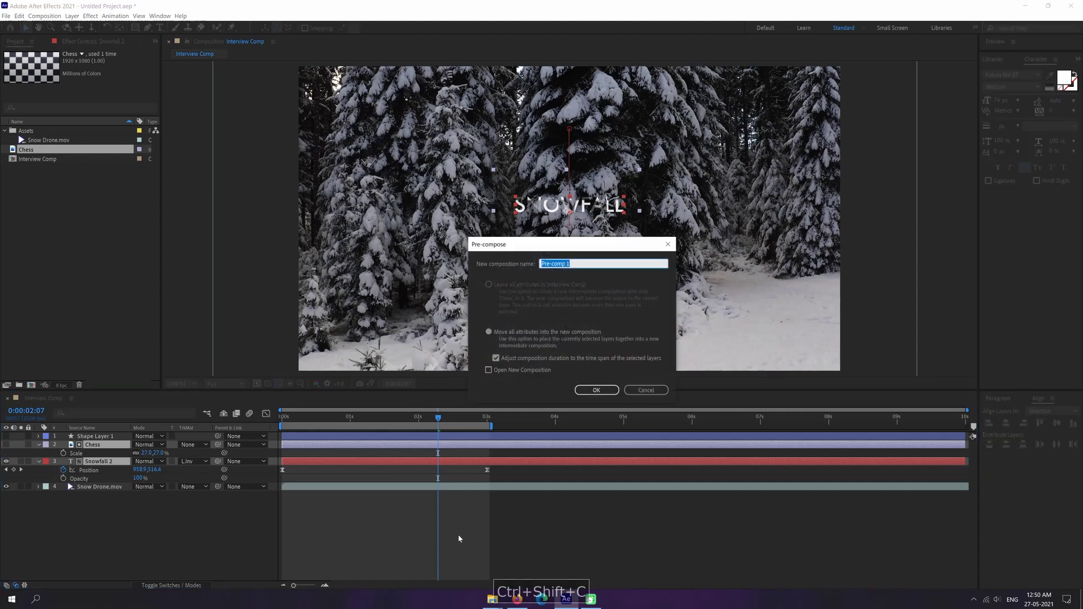
{"action": "type", "text": "Snowfall"}
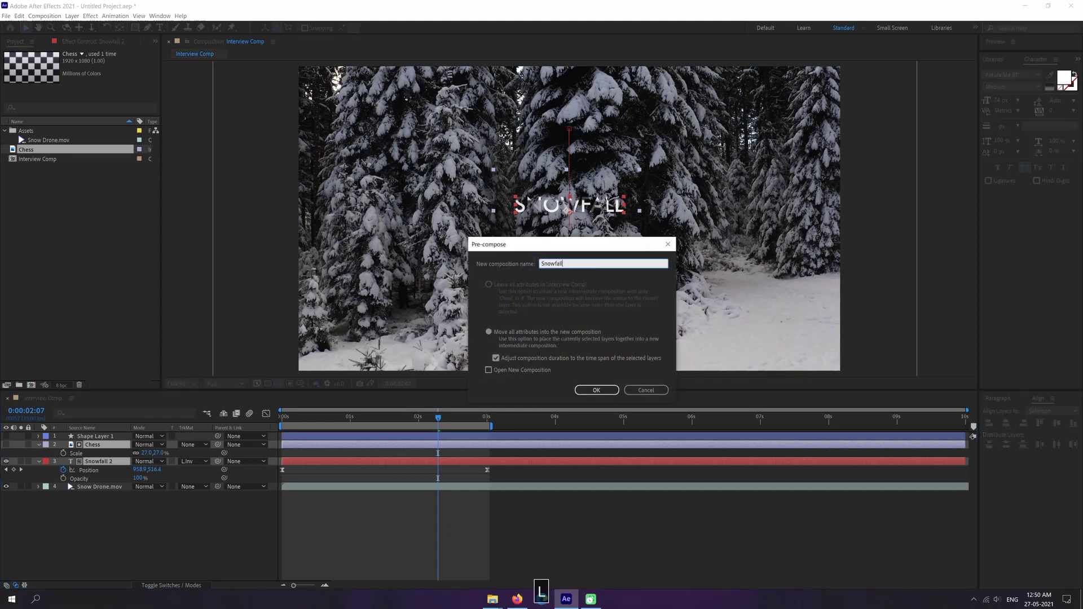
{"action": "left_click", "coordinate": [596, 390]}
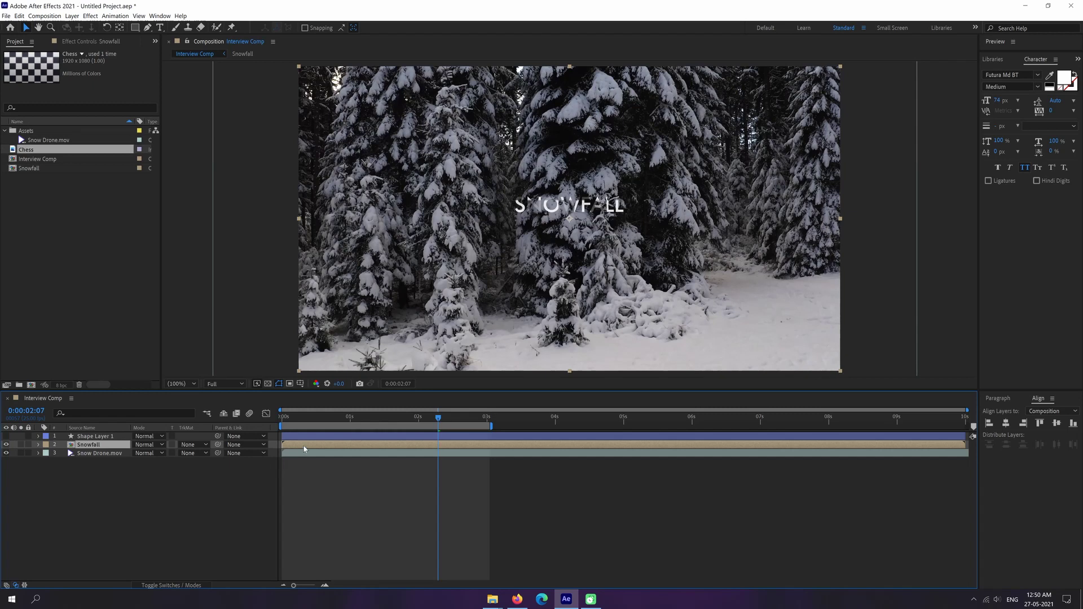
- Open the Snowfall pre-comp and scrub its animation, and return to Interview Comp to scrub the title over the footage
{"action": "double_click", "coordinate": [86, 445]}
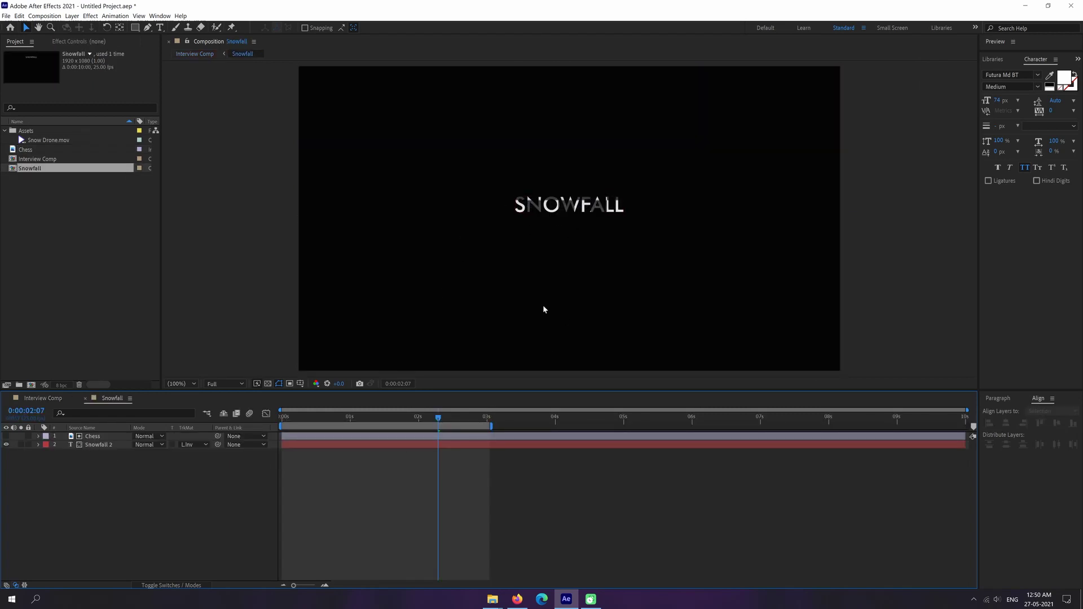
{"action": "left_click_drag", "start_coordinate": [437, 418], "coordinate": [287, 418]}
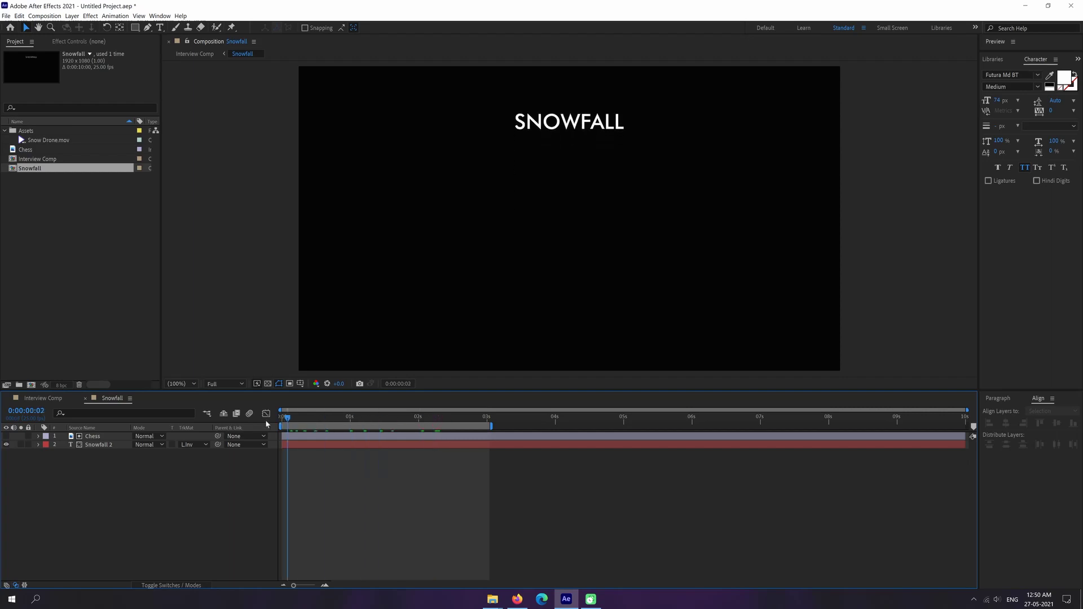
{"action": "left_click", "coordinate": [43, 399]}
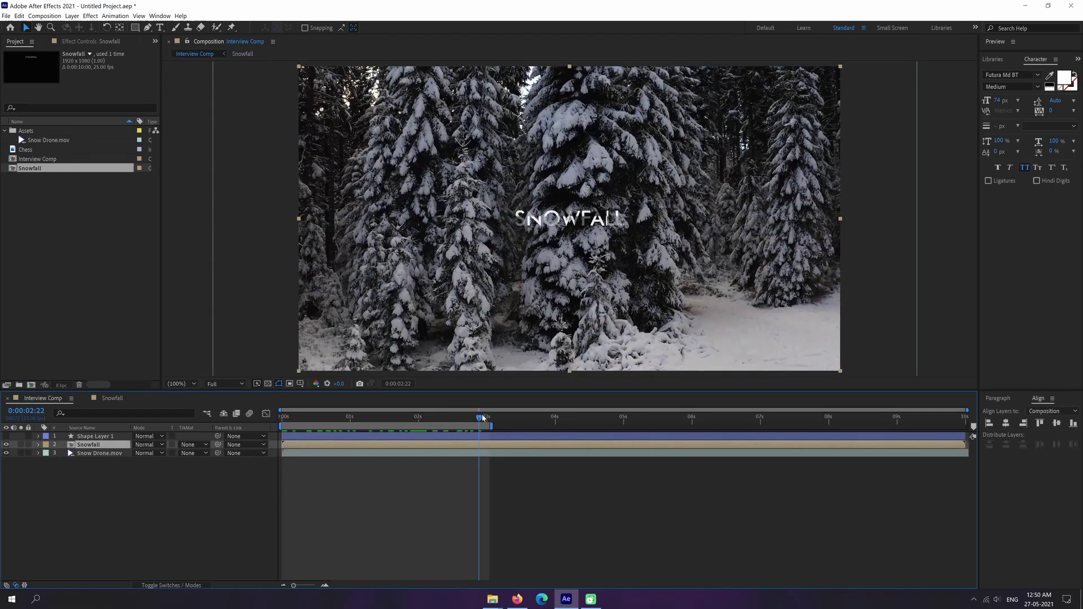
{"action": "left_click_drag", "start_coordinate": [483, 418], "coordinate": [410, 418]}
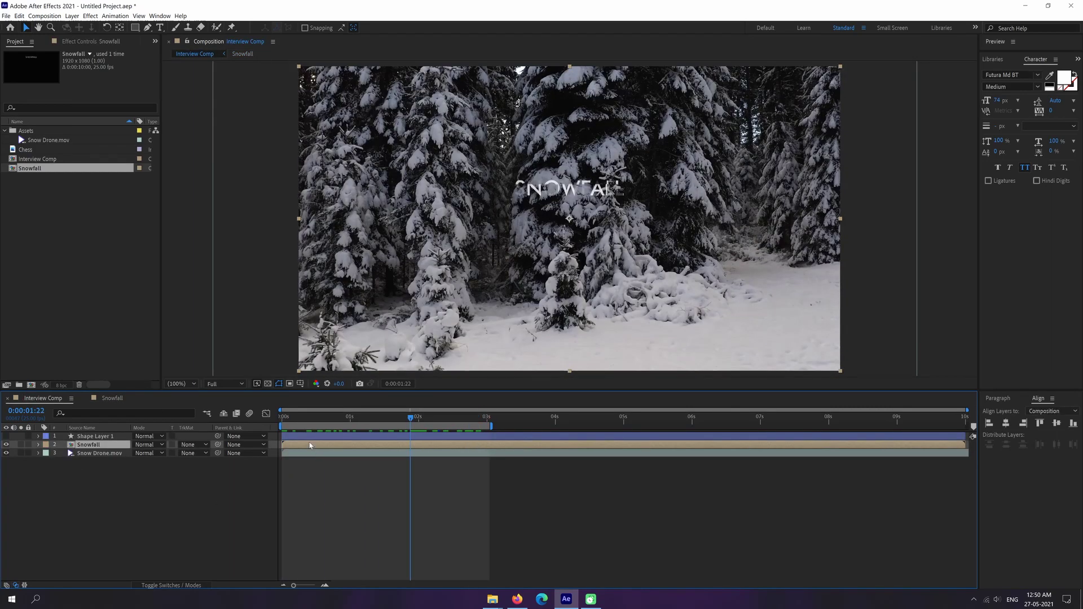